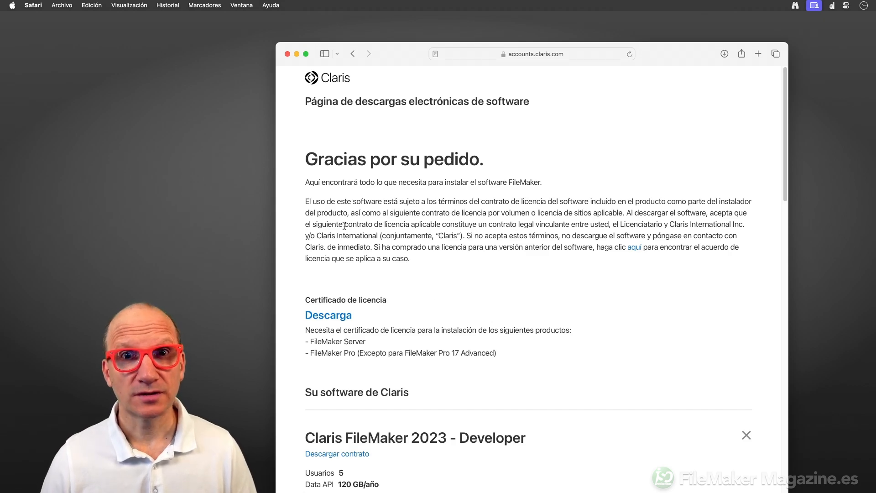
Download the LicenseCert.fmcert licence certificate and place it on the desktop.
{"action": "left_click", "coordinate": [319, 322]}
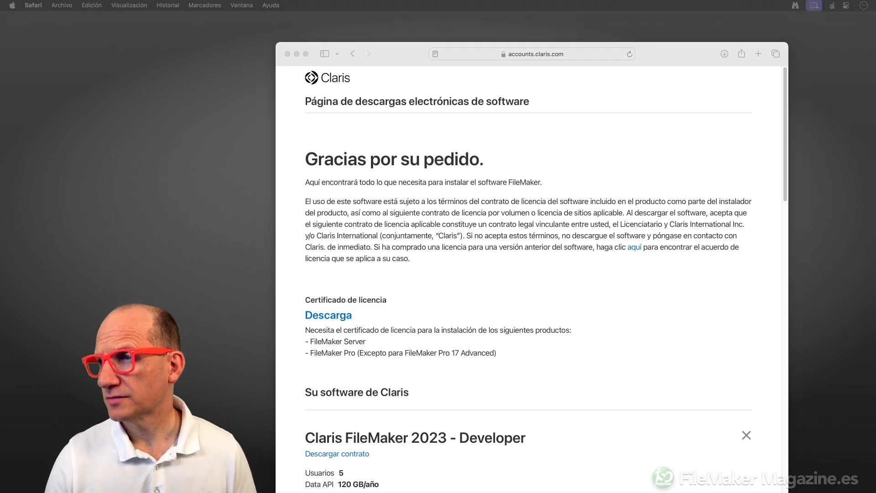
{"action": "left_click_drag", "start_coordinate": [875, 115], "coordinate": [829, 120]}
{"action": "left_click", "coordinate": [678, 55]}
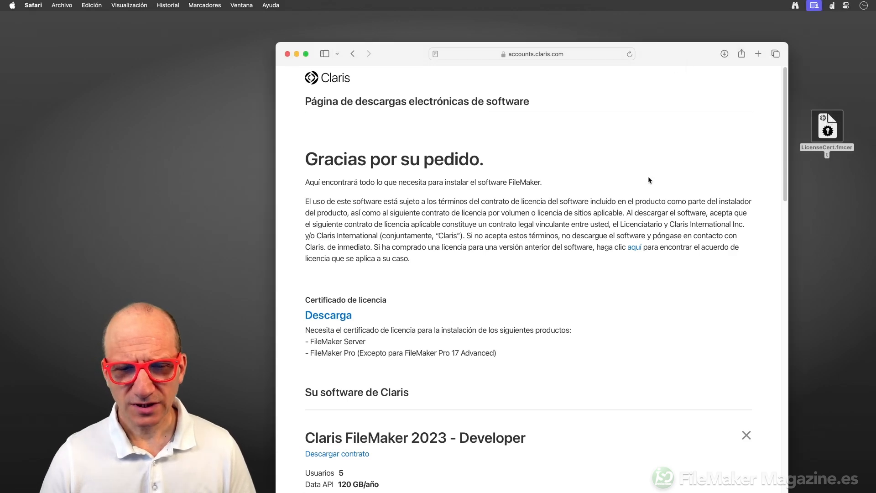
Scroll the Customer Console down to the FileMaker Server 2023 Ubuntu installer links.
{"action": "scroll", "coordinate": [648, 176], "scroll_direction": "down", "scroll_amount": 5}
{"action": "scroll", "coordinate": [649, 180], "scroll_direction": "down", "scroll_amount": 2}
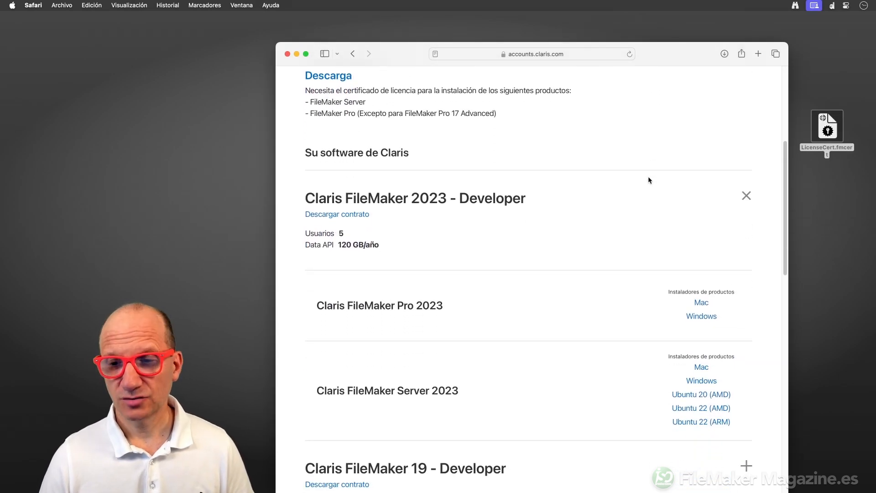
{"action": "scroll", "coordinate": [650, 180], "scroll_direction": "down", "scroll_amount": 1}
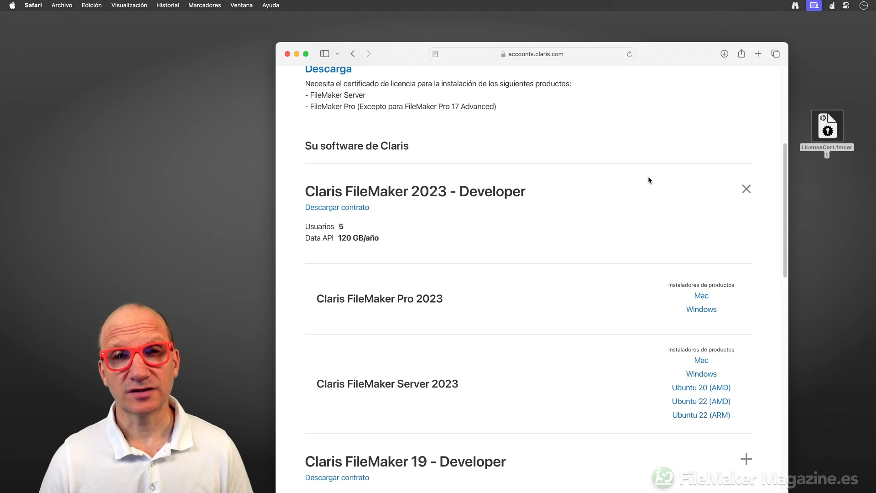
{"action": "scroll", "coordinate": [648, 180], "scroll_direction": "down", "scroll_amount": 4}
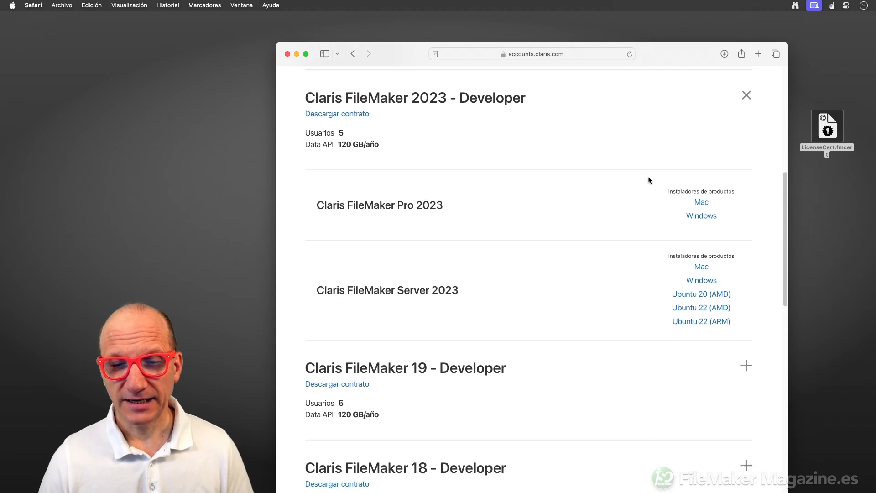
{"action": "scroll", "coordinate": [649, 180], "scroll_direction": "down", "scroll_amount": 1}
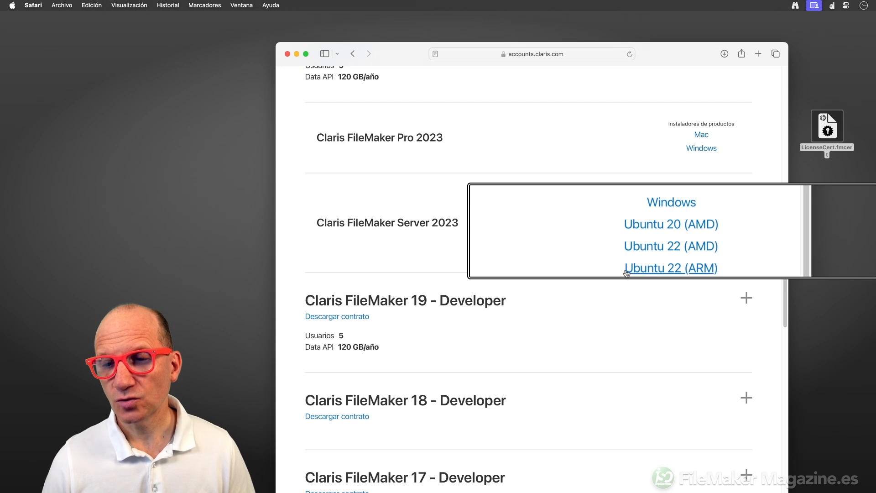
{"action": "scroll", "coordinate": [744, 260], "scroll_direction": "down", "scroll_amount": 1}
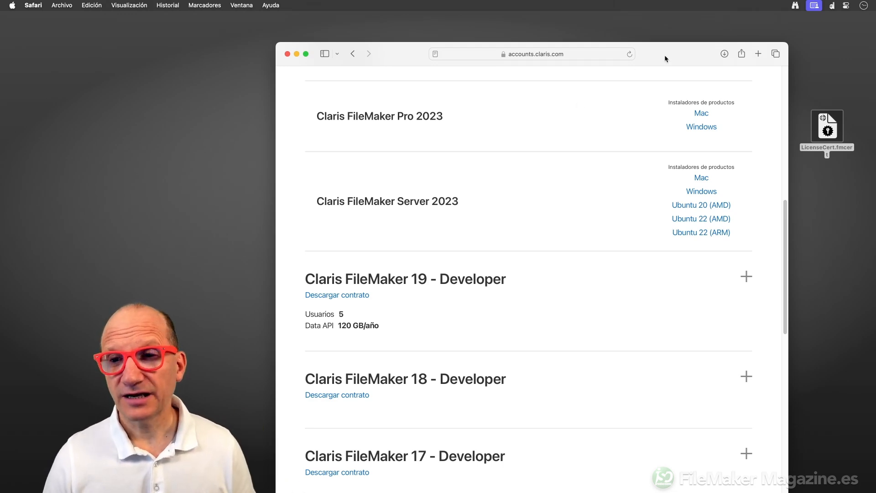
{"action": "left_click_drag", "start_coordinate": [665, 55], "coordinate": [670, 24]}
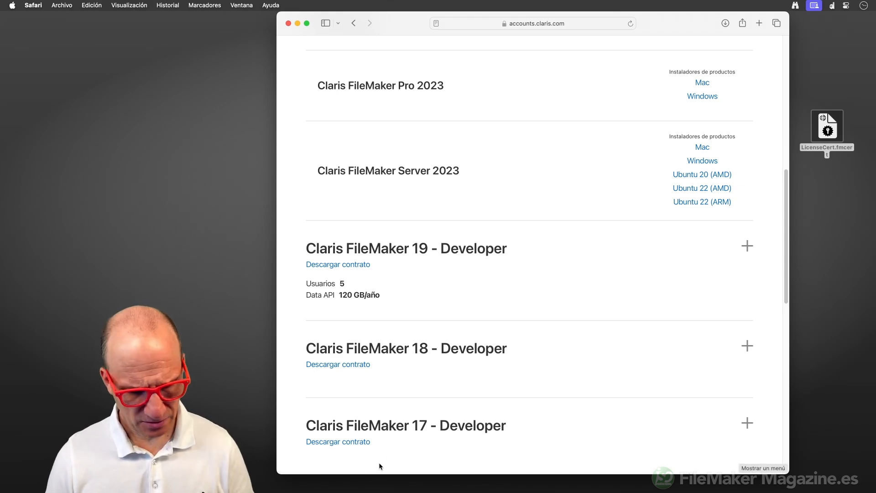
Open EC2 from Recently visited to reach the Stockholm (eu-north-1) dashboard.
{"action": "left_click", "coordinate": [380, 465]}
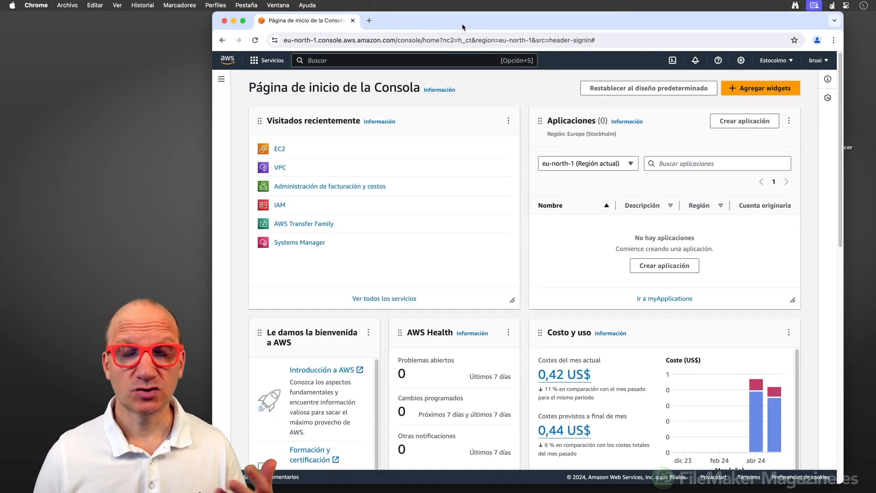
{"action": "left_click", "coordinate": [280, 150]}
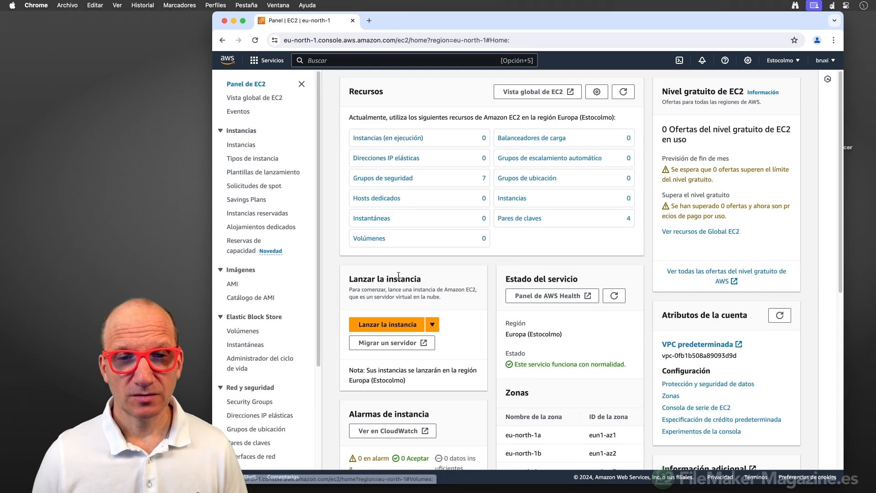
Start a new instance launch and name it maquinarevista.
{"action": "left_click", "coordinate": [391, 325]}
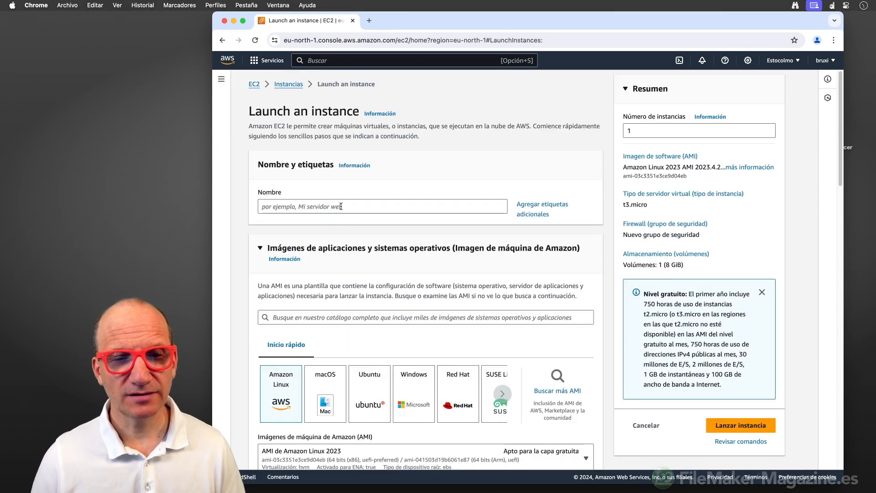
{"action": "left_click", "coordinate": [341, 206]}
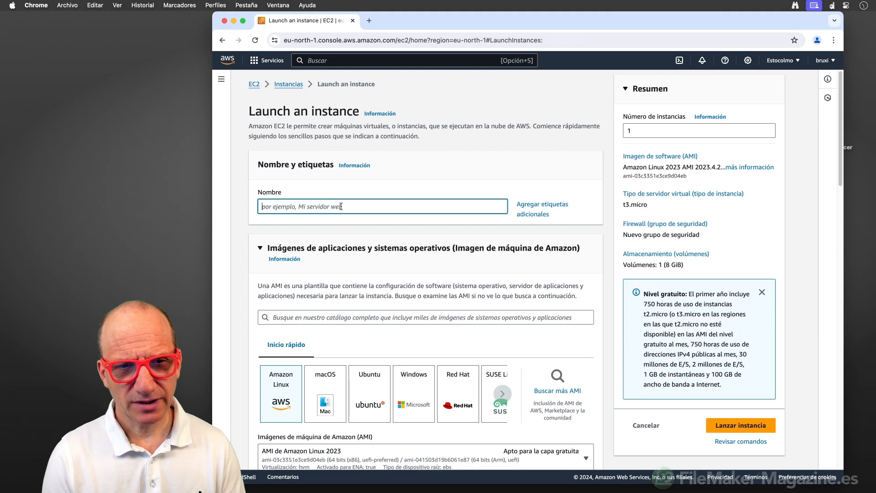
{"action": "type", "text": "maquinare"}
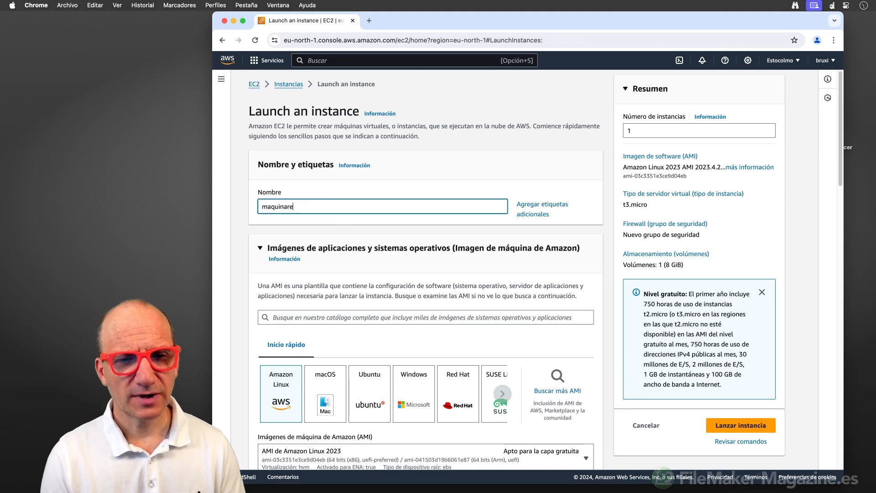
{"action": "type", "text": "vista"}
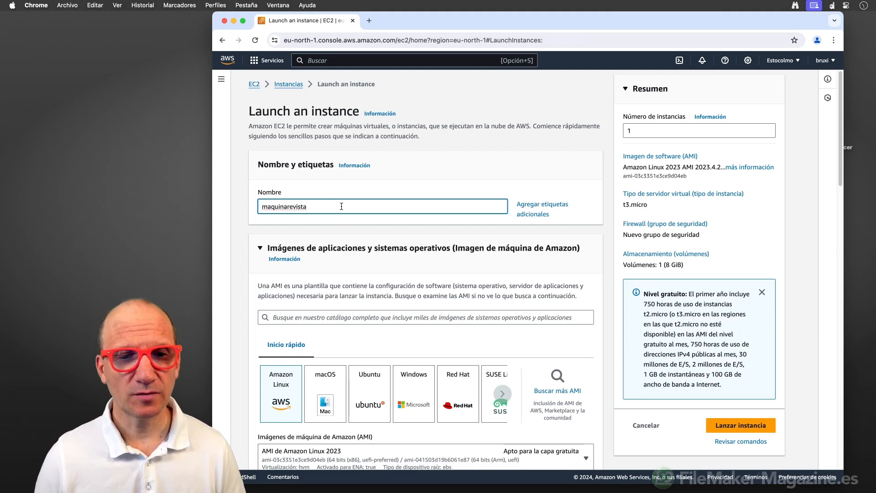
Choose Ubuntu and select the Ubuntu Server 22.04 LTS image, confirming the changes.
{"action": "scroll", "coordinate": [343, 210], "scroll_direction": "down", "scroll_amount": 5}
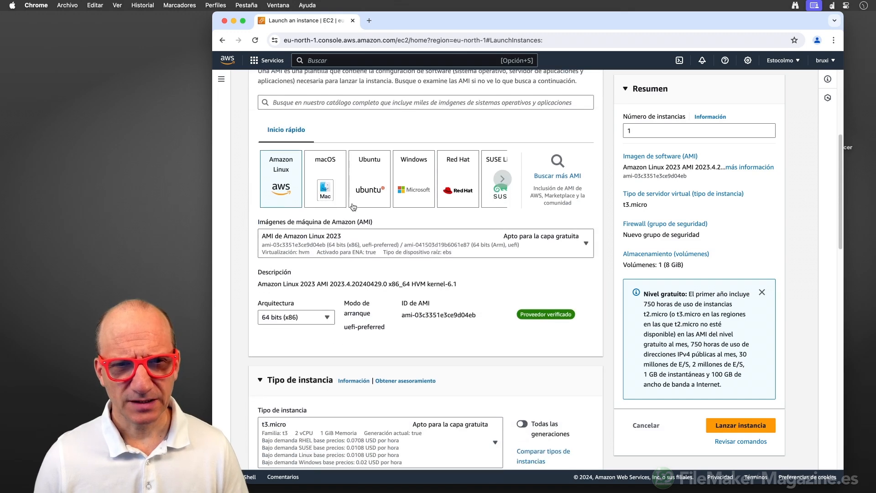
{"action": "left_click", "coordinate": [366, 191]}
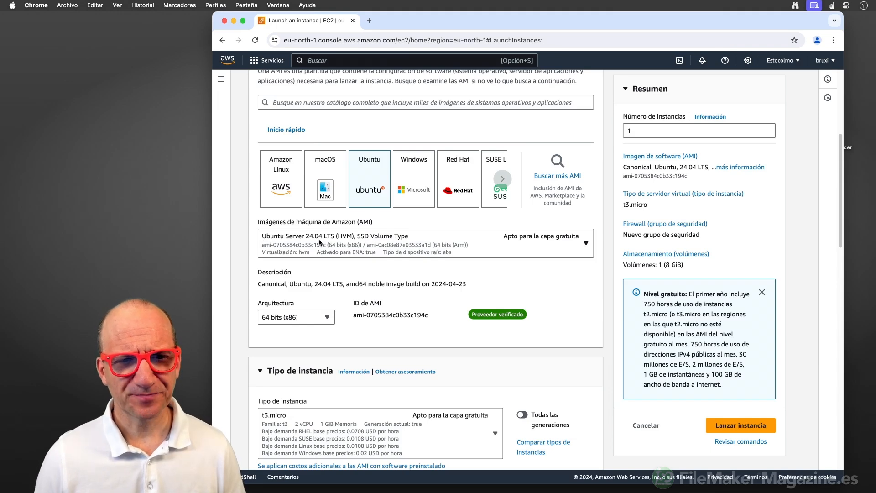
{"action": "left_click", "coordinate": [578, 245]}
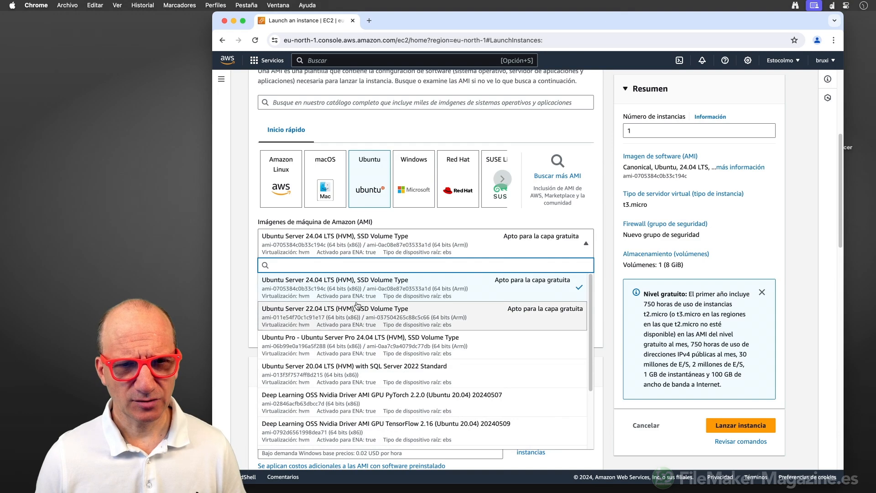
{"action": "left_click", "coordinate": [334, 315]}
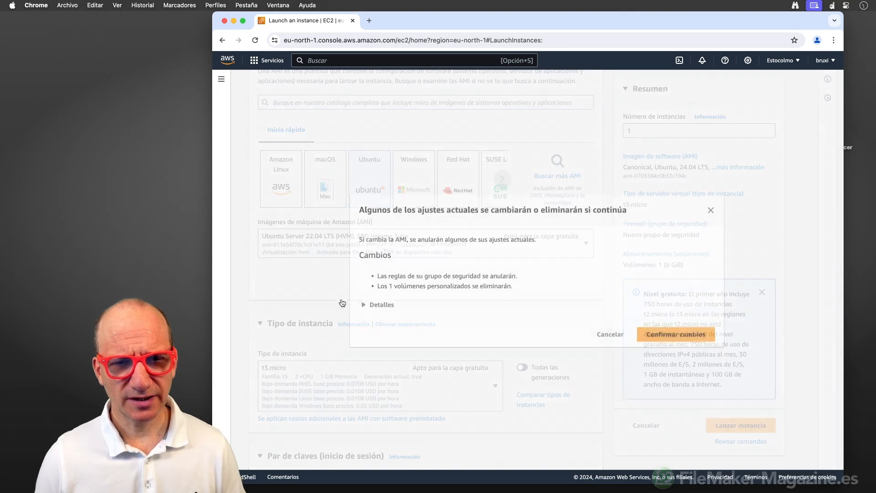
{"action": "left_click", "coordinate": [643, 336]}
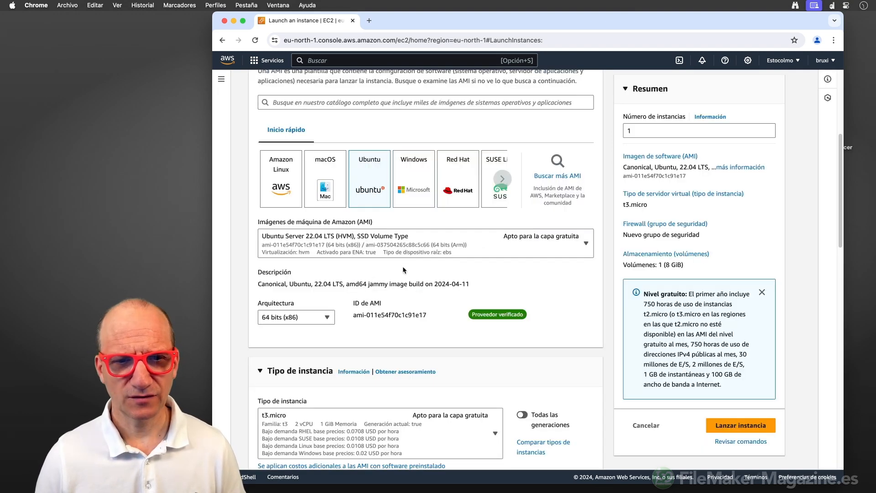
{"action": "scroll", "coordinate": [401, 265], "scroll_direction": "down", "scroll_amount": 2}
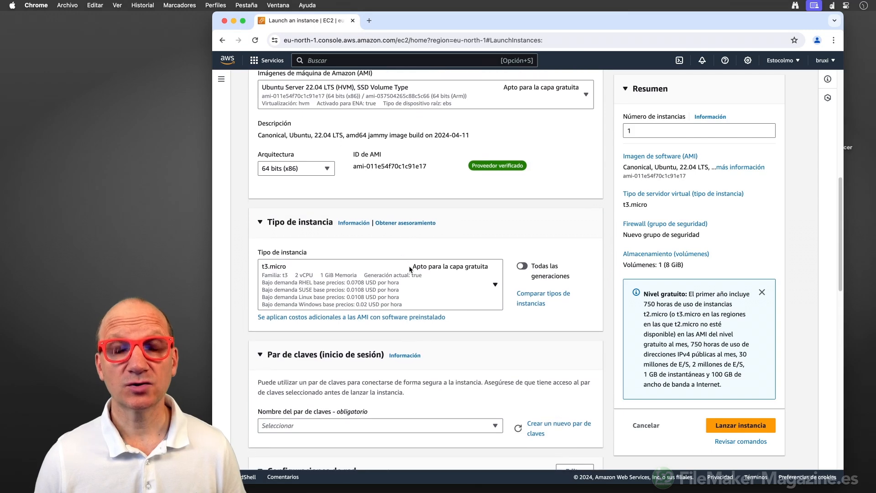
Set the architecture to 64-bit (Arm) and the instance type to t4g.large.
{"action": "left_click", "coordinate": [314, 171]}
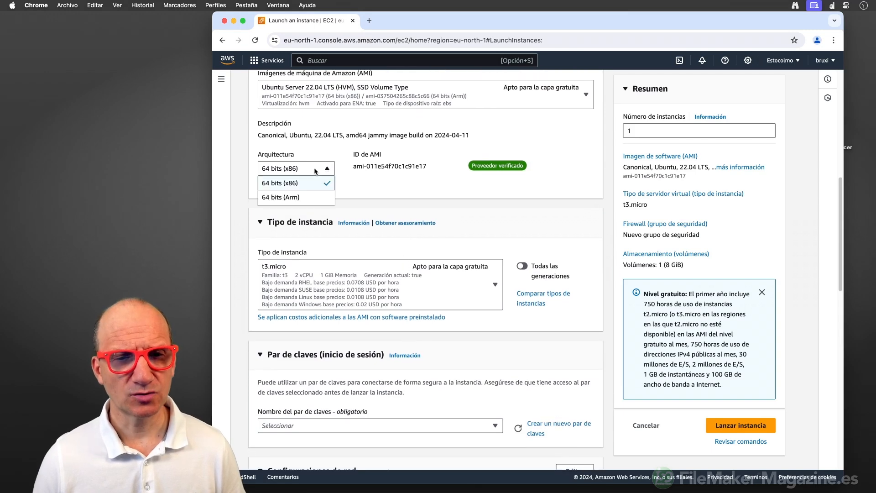
{"action": "left_click", "coordinate": [294, 197]}
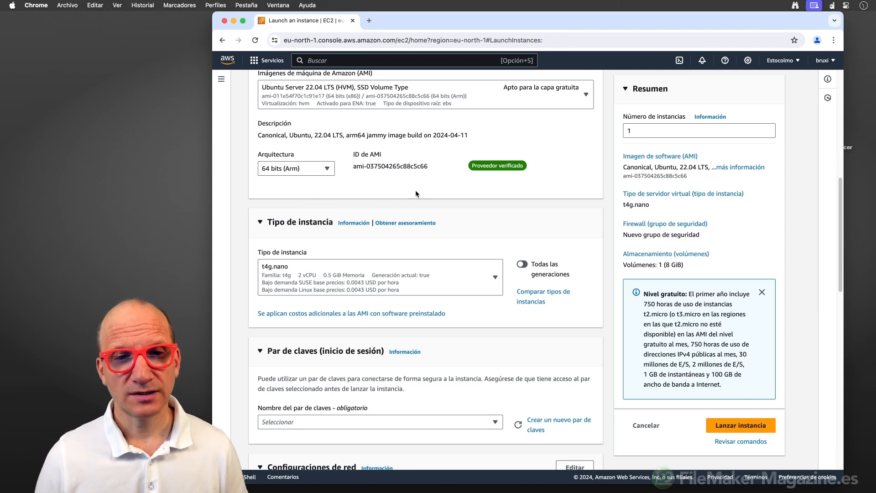
{"action": "scroll", "coordinate": [414, 190], "scroll_direction": "down", "scroll_amount": 5}
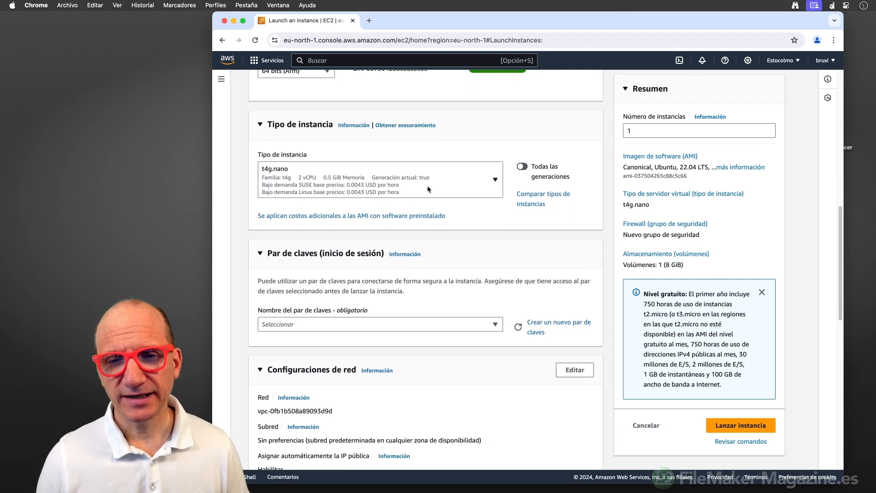
{"action": "left_click", "coordinate": [495, 180]}
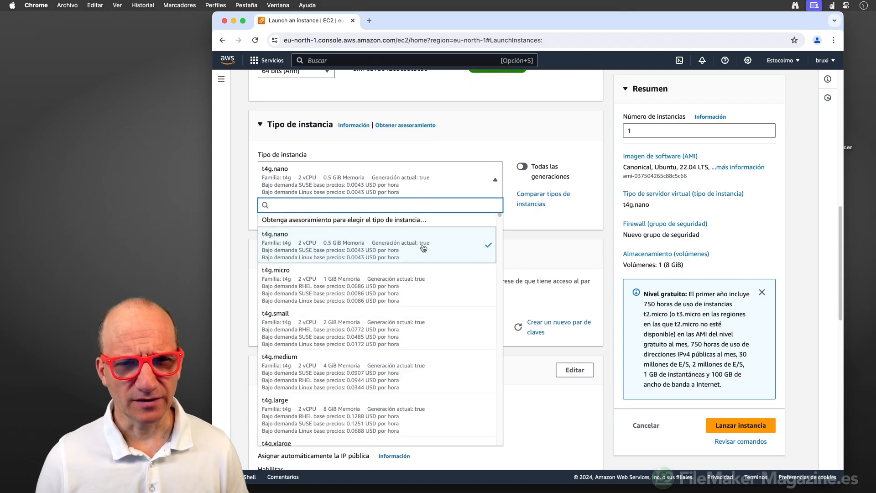
{"action": "scroll", "coordinate": [423, 247], "scroll_direction": "down", "scroll_amount": 5}
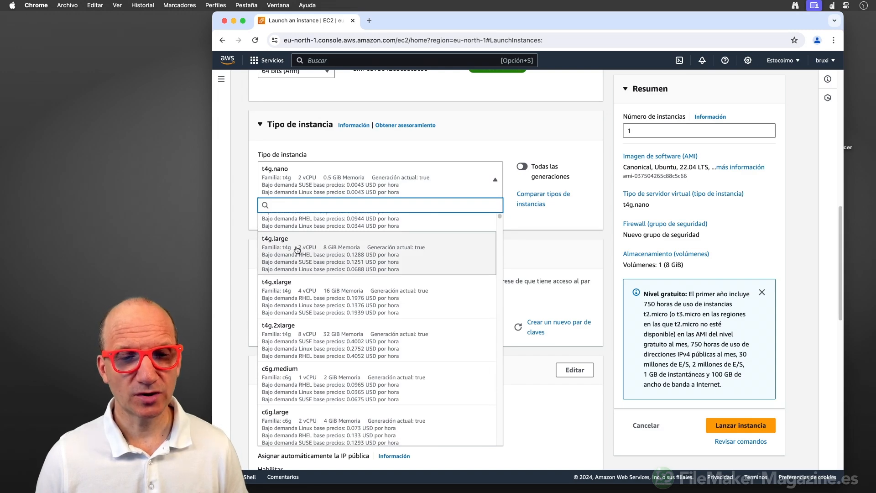
{"action": "left_click", "coordinate": [297, 249]}
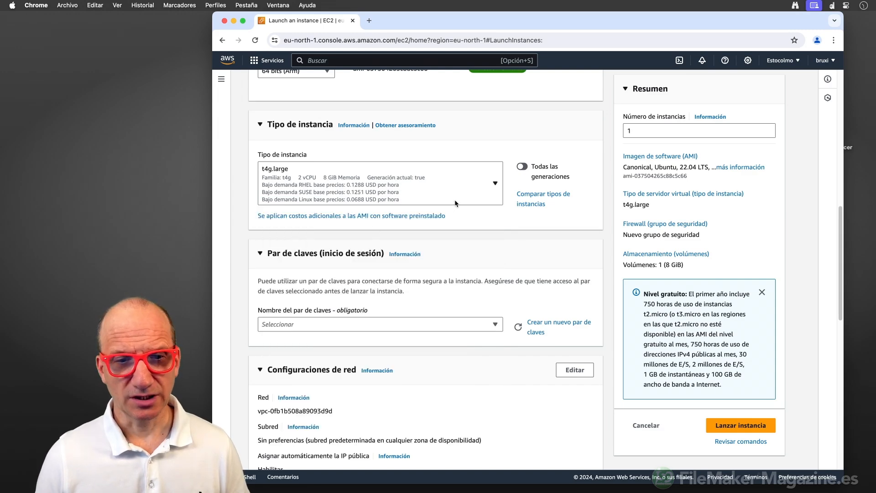
{"action": "scroll", "coordinate": [454, 205], "scroll_direction": "down", "scroll_amount": 3}
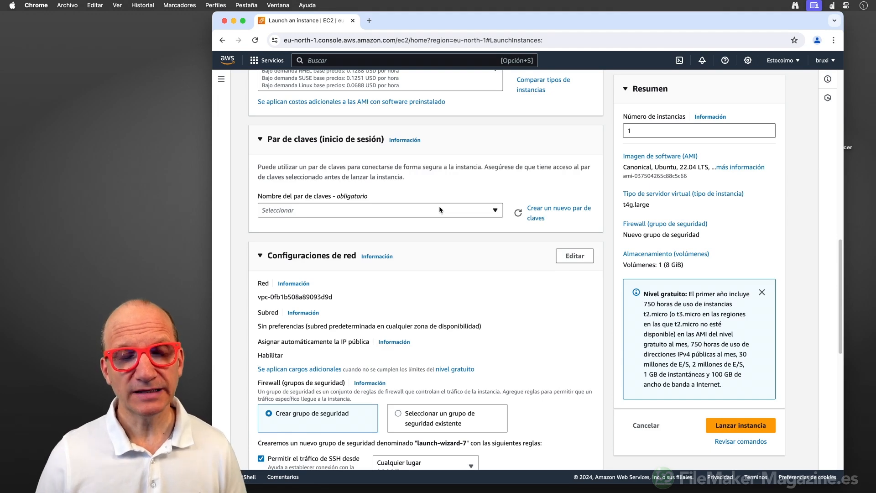
Create a new key pair named clavesrevista and download its .pem file.
{"action": "left_click", "coordinate": [567, 210]}
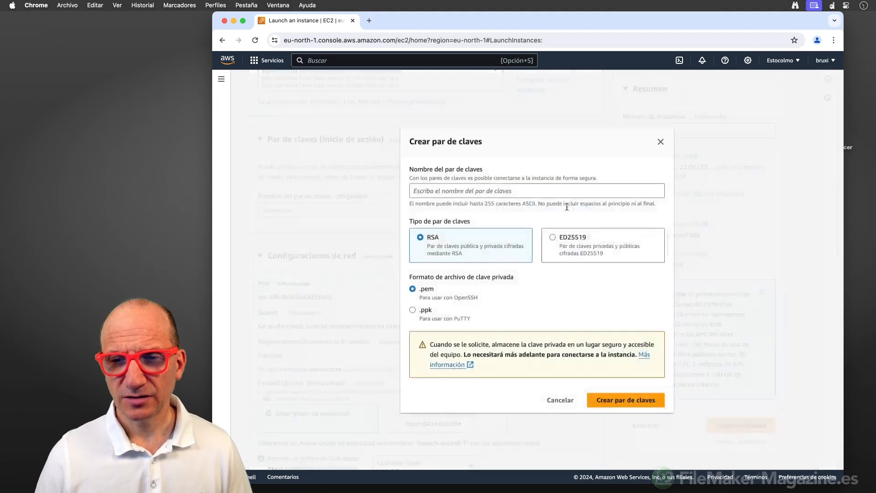
{"action": "left_click", "coordinate": [476, 190]}
{"action": "type", "text": "cla"}
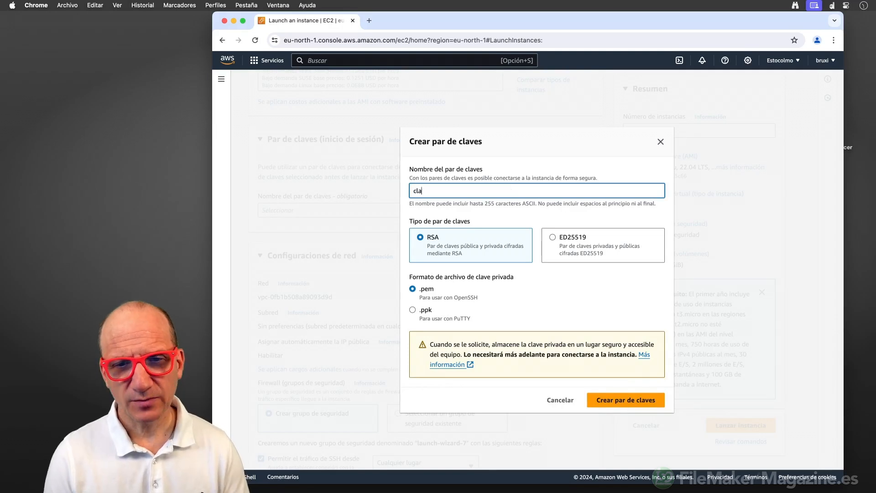
{"action": "type", "text": "vesrevista"}
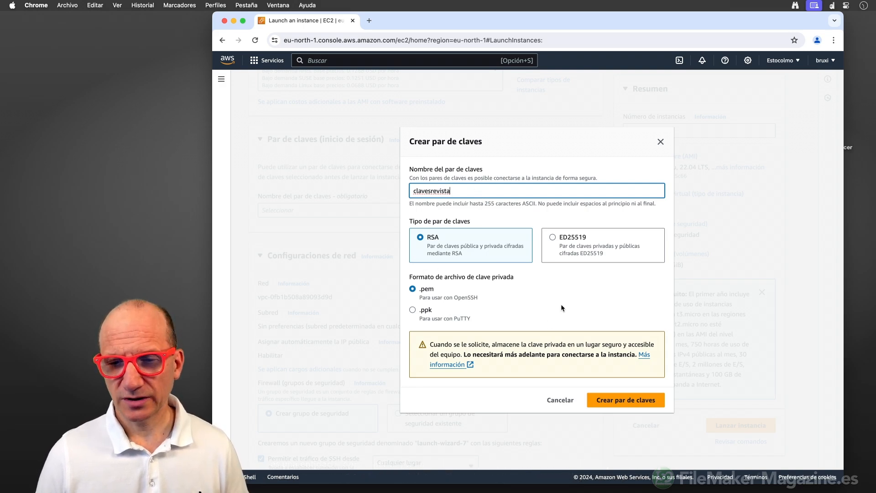
{"action": "left_click", "coordinate": [607, 400]}
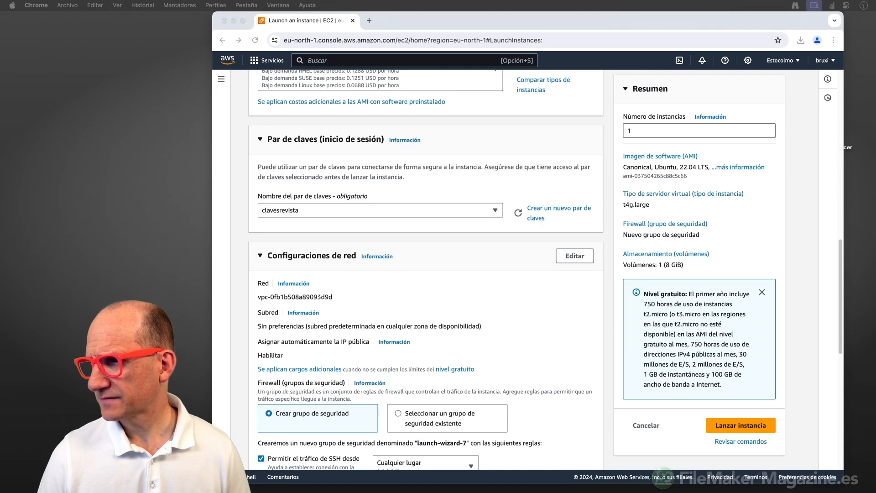
Place the clavesrevista.pem key file on the desktop.
{"action": "left_click_drag", "start_coordinate": [743, 20], "coordinate": [690, 29]}
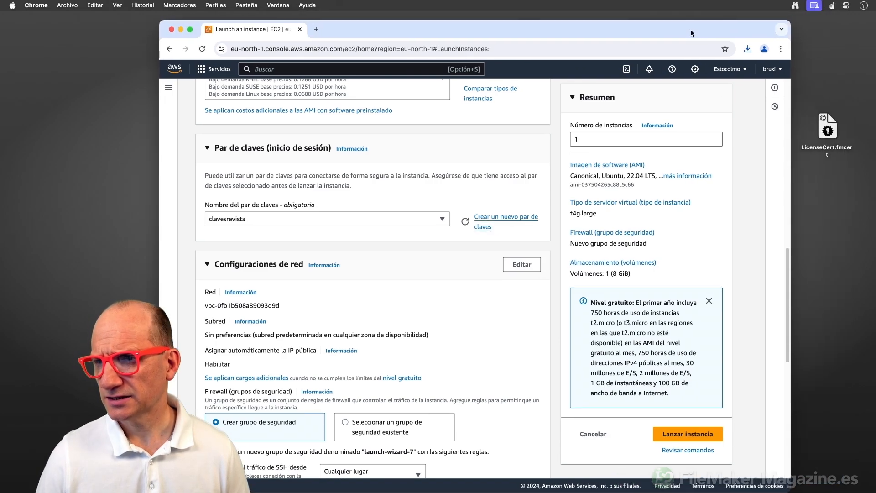
{"action": "left_click_drag", "start_coordinate": [875, 225], "coordinate": [828, 182]}
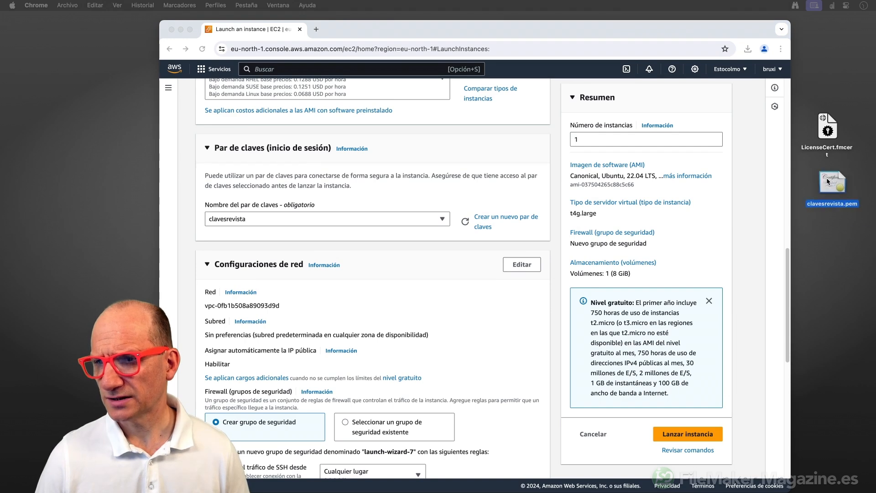
{"action": "left_click", "coordinate": [586, 29]}
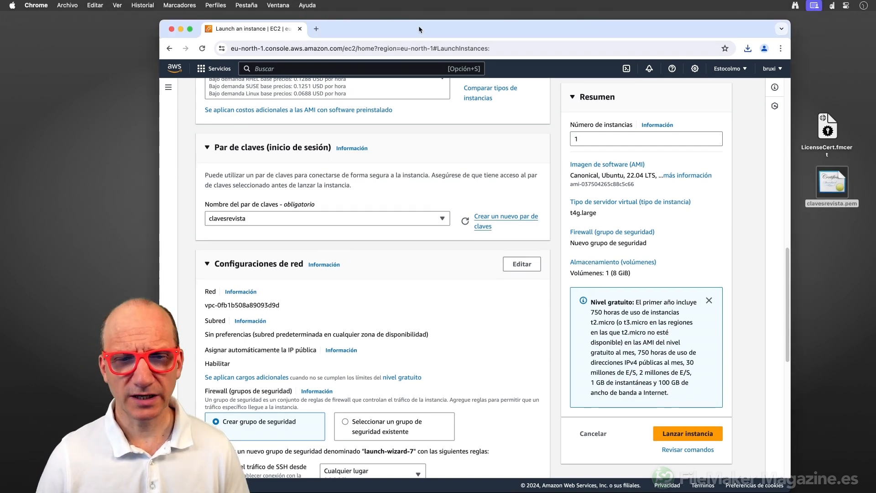
{"action": "left_click_drag", "start_coordinate": [418, 26], "coordinate": [432, 22]}
Allow HTTPS and HTTP traffic from the internet in the firewall settings.
{"action": "scroll", "coordinate": [330, 222], "scroll_direction": "down", "scroll_amount": 10}
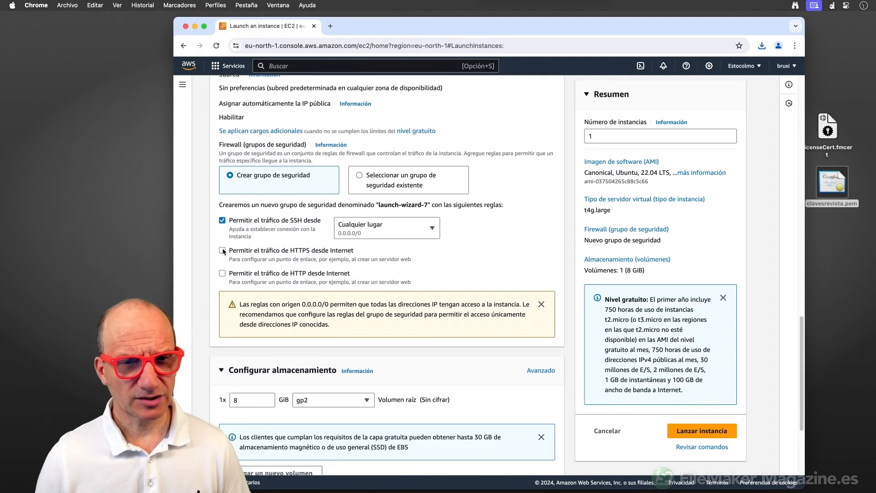
{"action": "left_click", "coordinate": [223, 251]}
{"action": "left_click", "coordinate": [223, 273]}
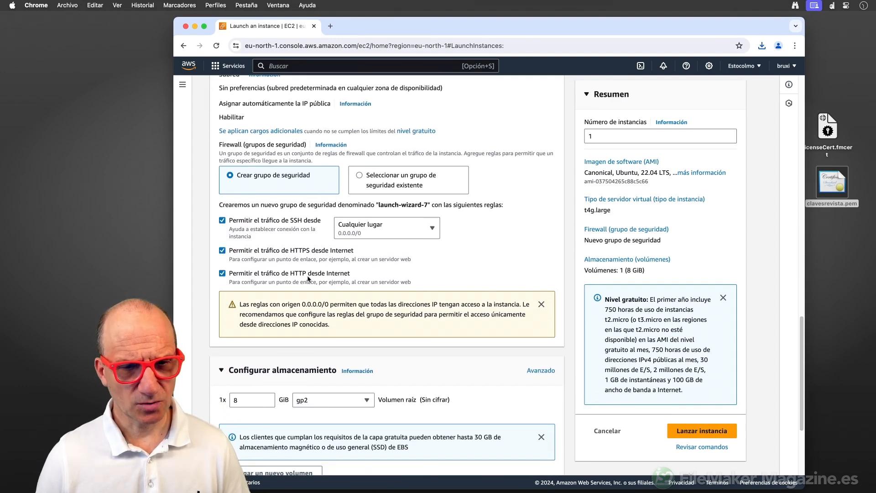
Increase the root volume size from 8 to 30 GiB.
{"action": "scroll", "coordinate": [309, 278], "scroll_direction": "down", "scroll_amount": 5}
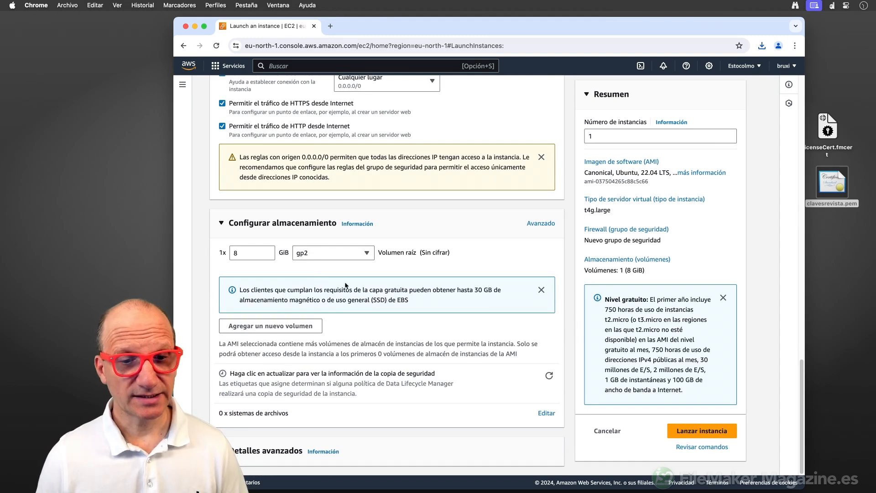
{"action": "left_click_drag", "start_coordinate": [235, 253], "coordinate": [219, 254]}
{"action": "type", "text": "30"}
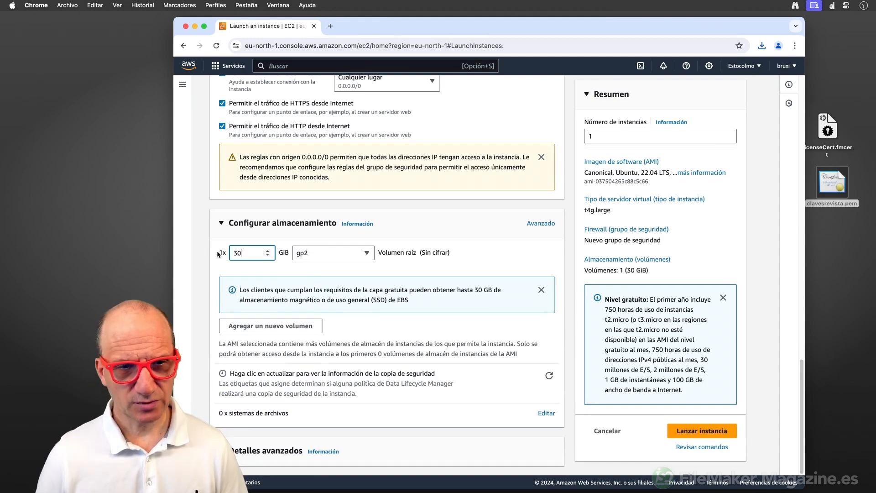
{"action": "left_click", "coordinate": [216, 245]}
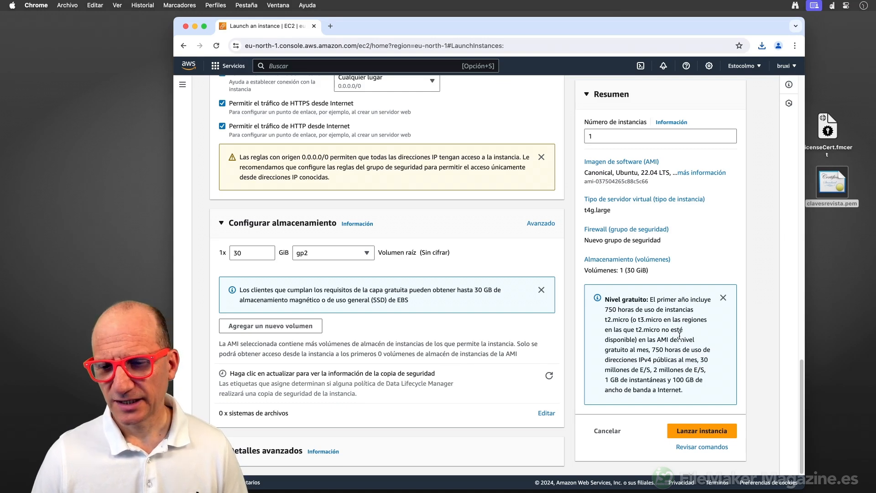
{"action": "scroll", "coordinate": [679, 336], "scroll_direction": "down", "scroll_amount": 1}
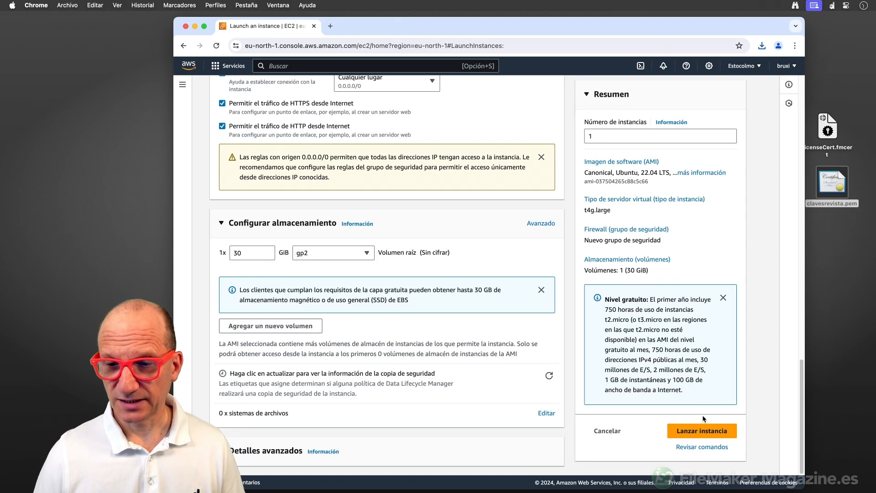
Launch the instance and open the running maquinarevista instance's details page.
{"action": "left_click", "coordinate": [702, 430]}
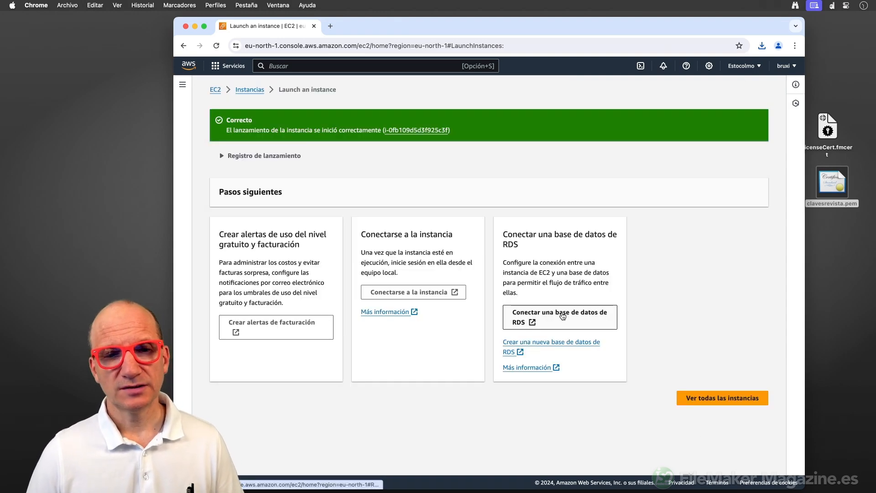
{"action": "left_click", "coordinate": [562, 316]}
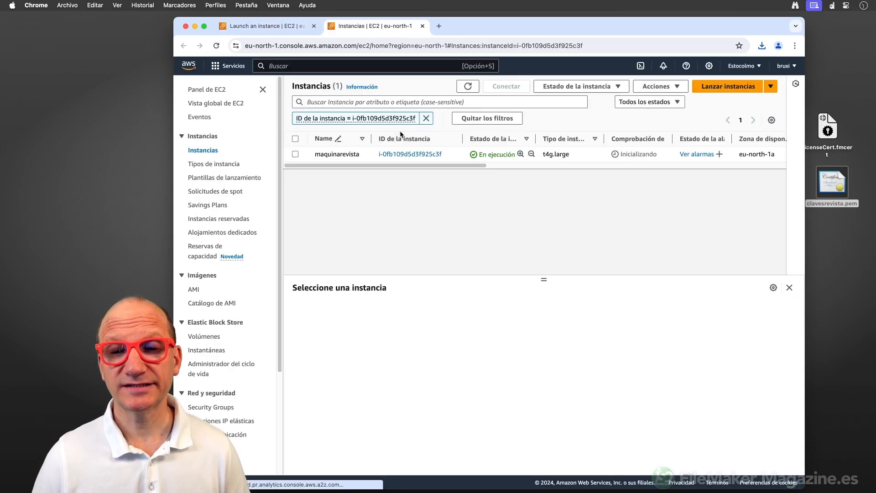
{"action": "left_click", "coordinate": [403, 155]}
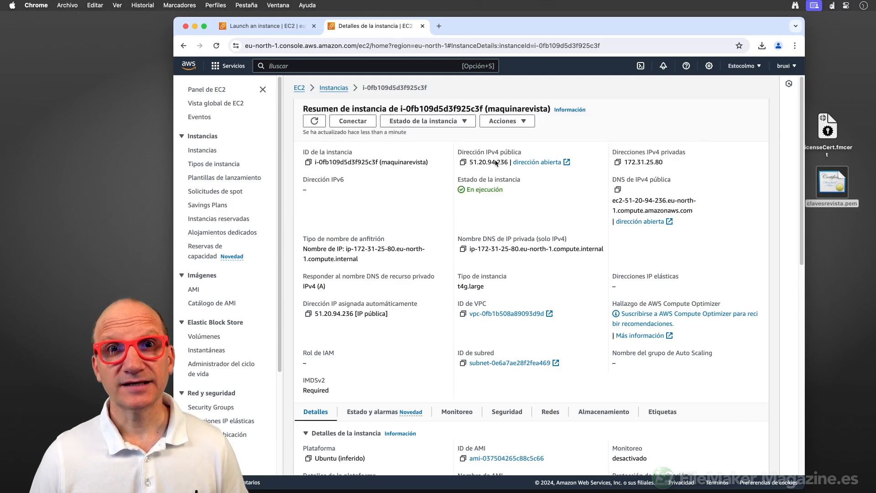
Copy the public IPv4 address and view the Security tab's inbound rules for ports 80, 22, 443.
{"action": "left_click", "coordinate": [463, 162]}
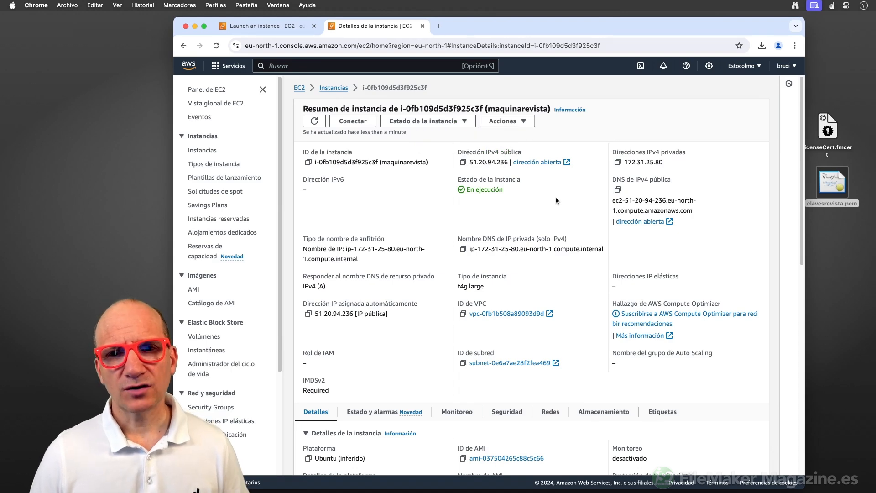
{"action": "scroll", "coordinate": [556, 199], "scroll_direction": "down", "scroll_amount": 1}
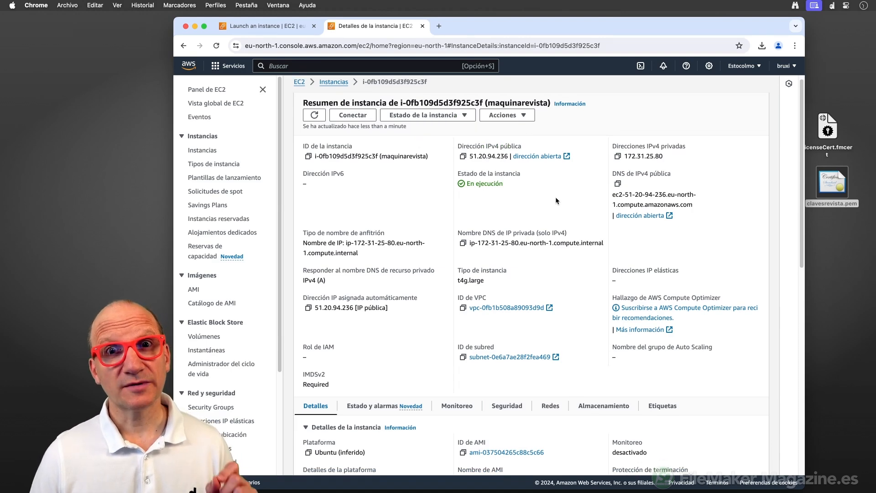
{"action": "scroll", "coordinate": [556, 200], "scroll_direction": "down", "scroll_amount": 1}
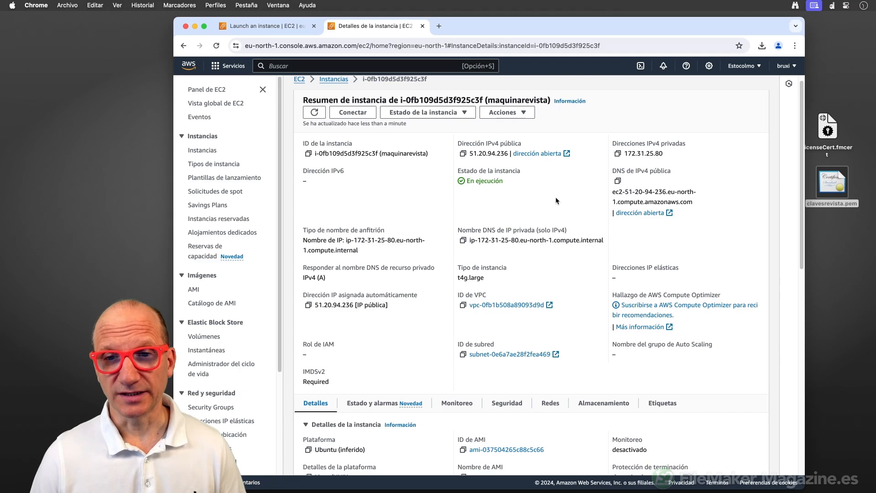
{"action": "scroll", "coordinate": [555, 198], "scroll_direction": "down", "scroll_amount": 10}
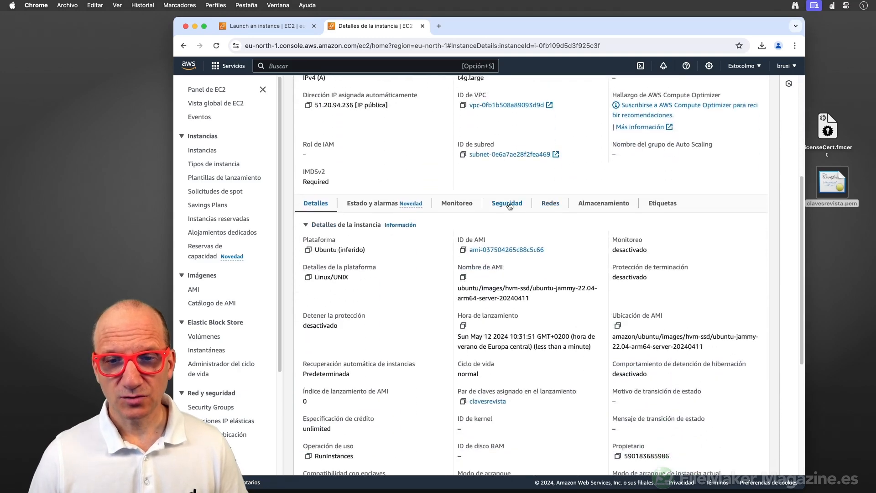
{"action": "left_click", "coordinate": [510, 206]}
{"action": "scroll", "coordinate": [510, 206], "scroll_direction": "down", "scroll_amount": 2}
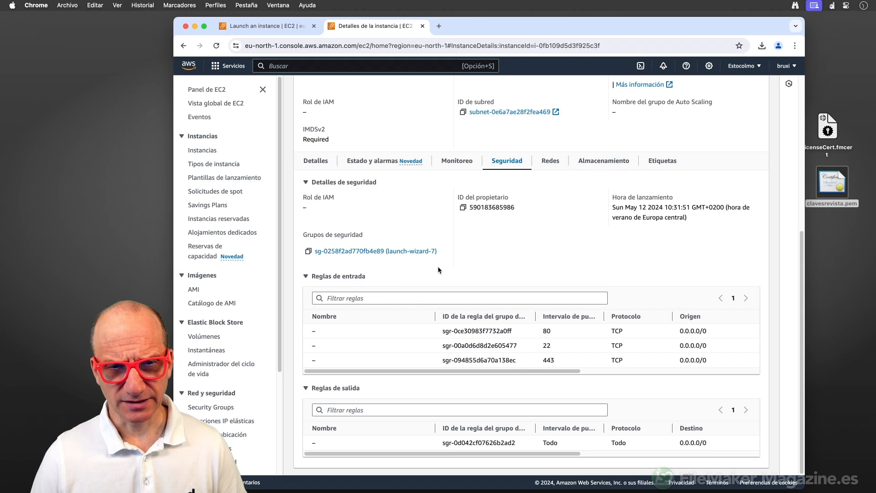
Add a port 5003 Anywhere-IPv4 inbound rule to launch-wizard-7 and save the rules.
{"action": "left_click", "coordinate": [406, 251]}
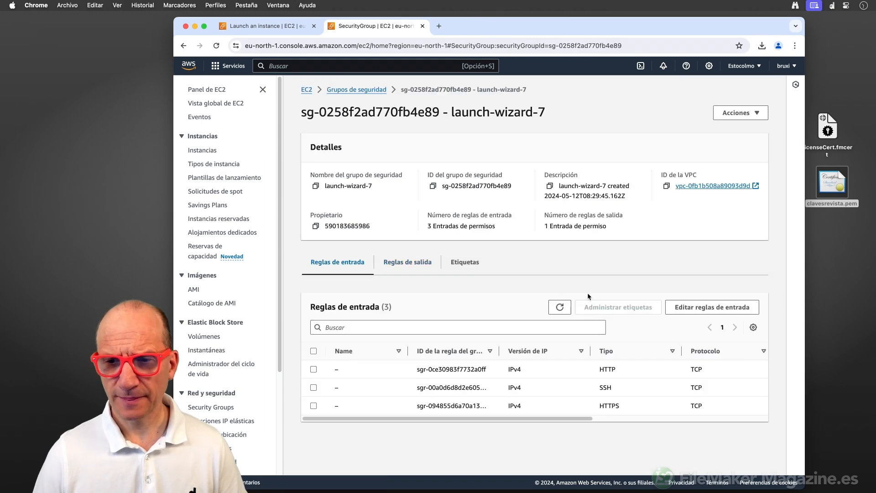
{"action": "left_click", "coordinate": [692, 307]}
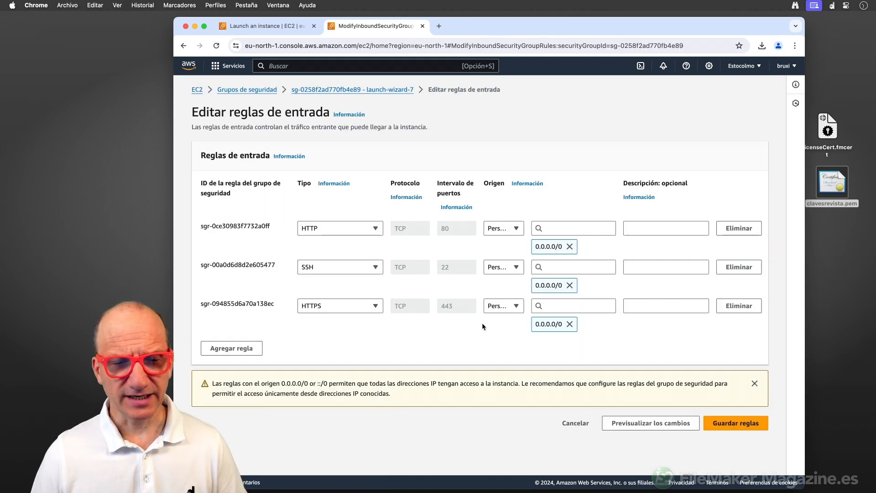
{"action": "left_click", "coordinate": [254, 351]}
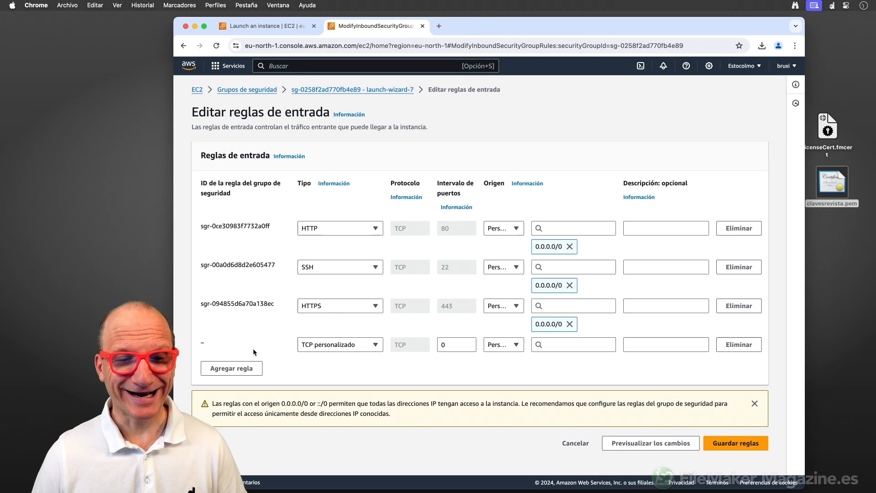
{"action": "double_click", "coordinate": [449, 345]}
{"action": "type", "text": "5003"}
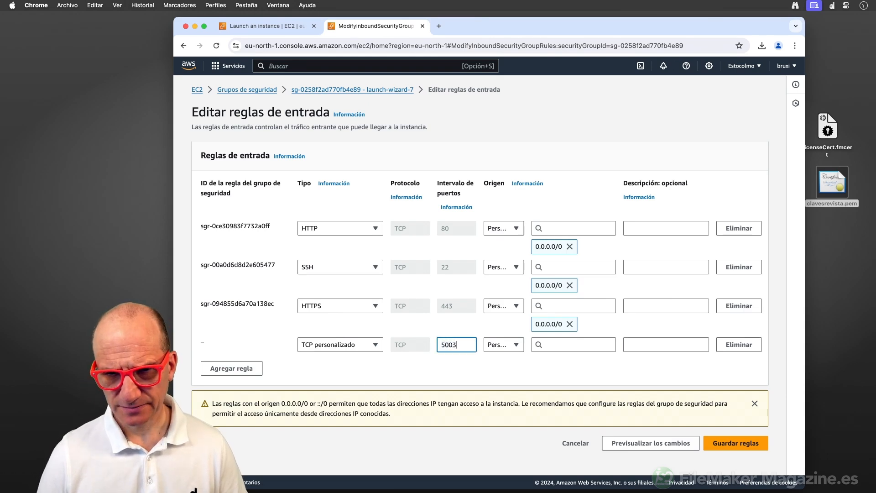
{"action": "left_click", "coordinate": [510, 346]}
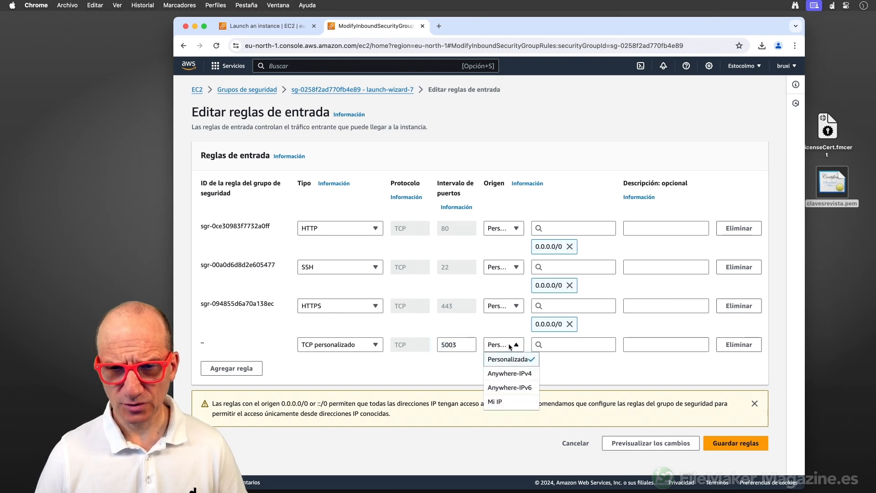
{"action": "left_click", "coordinate": [508, 374]}
{"action": "left_click", "coordinate": [718, 462]}
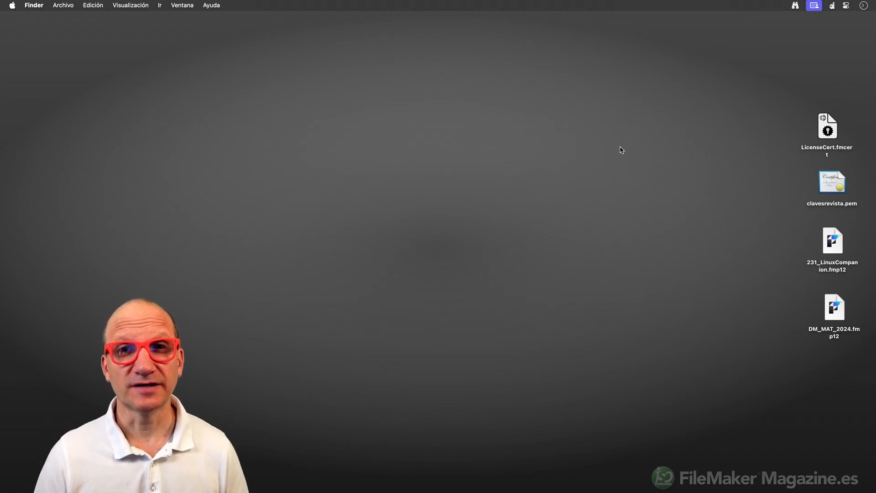
Open 231_LinuxCompanion.fmp12 from the desktop, bringing up its IP and key-pair fields.
{"action": "left_click", "coordinate": [833, 243]}
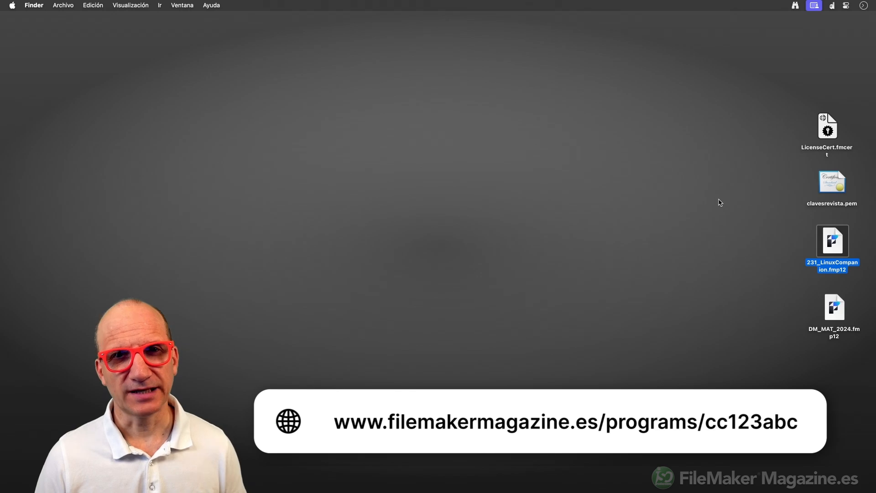
{"action": "left_click", "coordinate": [848, 318]}
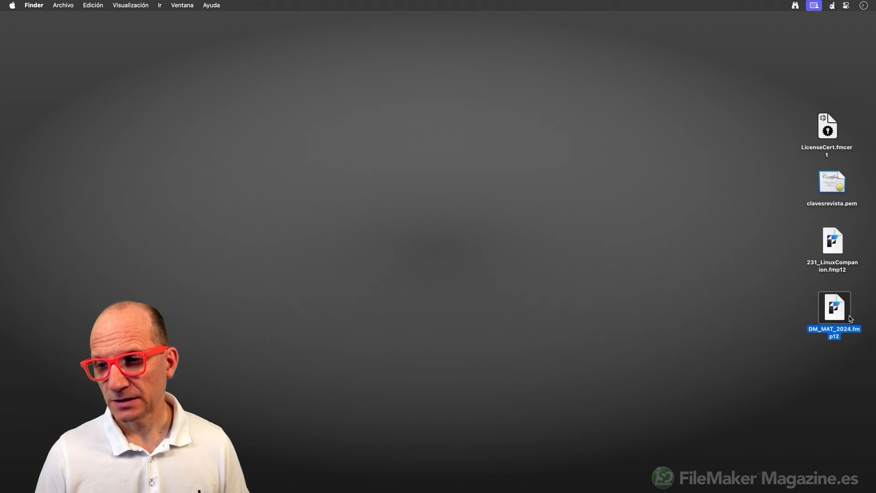
{"action": "left_click", "coordinate": [747, 245]}
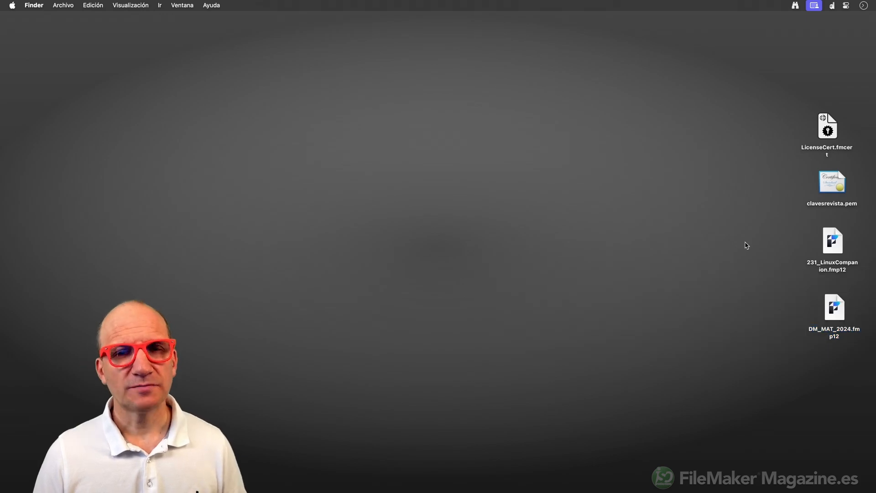
{"action": "double_click", "coordinate": [841, 243]}
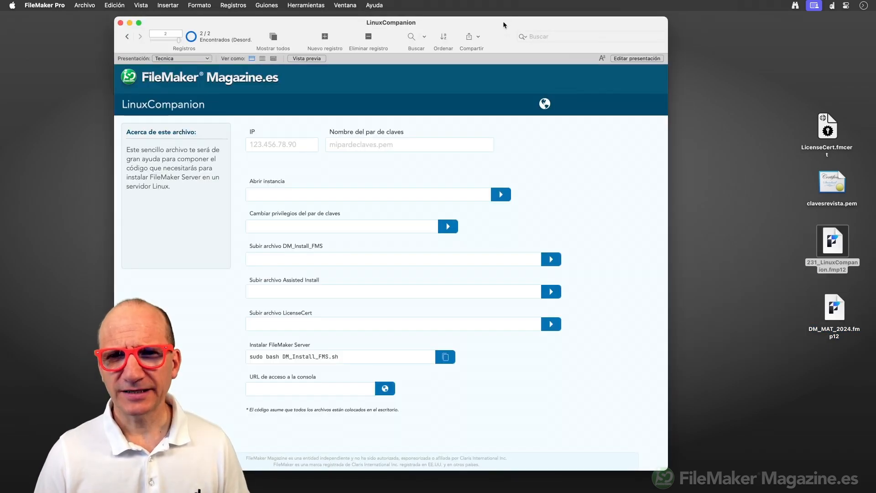
Open The Missing Admin Tool 2024.1 web page from LinuxCompanion's list of web links.
{"action": "left_click_drag", "start_coordinate": [503, 21], "coordinate": [646, 18]}
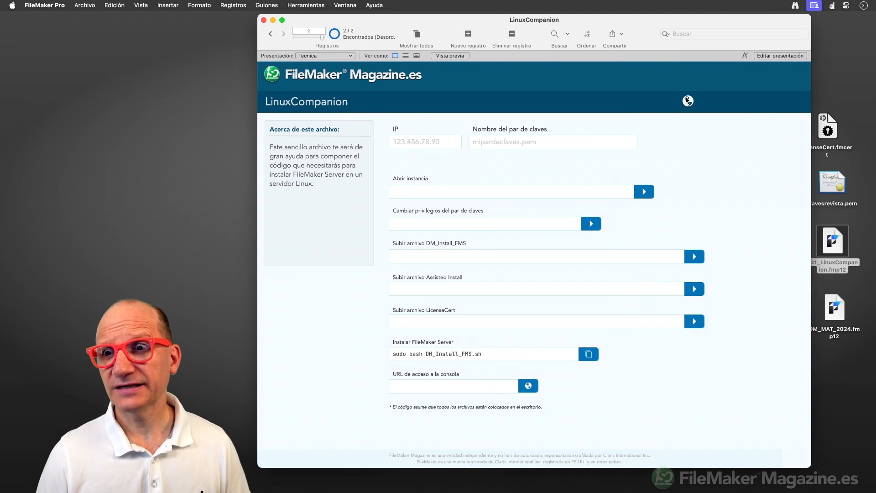
{"action": "left_click", "coordinate": [688, 101]}
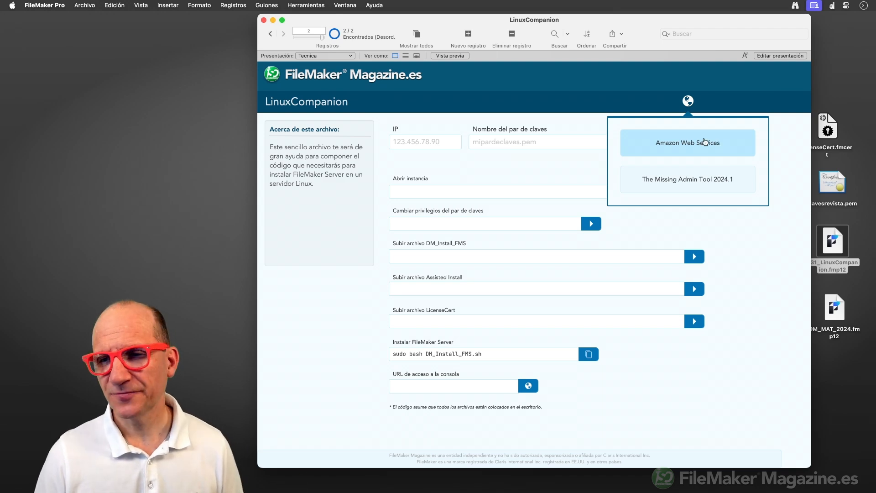
{"action": "left_click", "coordinate": [697, 181]}
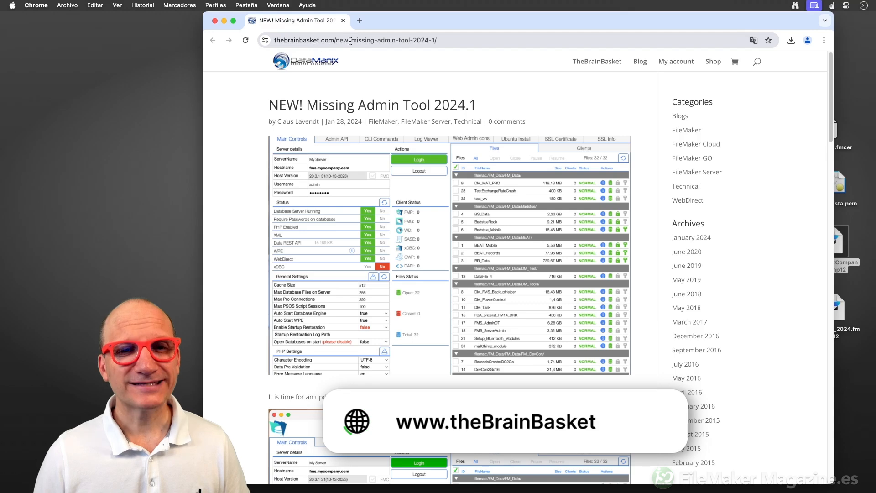
Scroll through the Missing Admin Tool 2024.1 article in Chrome to review its features.
{"action": "left_click_drag", "start_coordinate": [437, 20], "coordinate": [461, 19]}
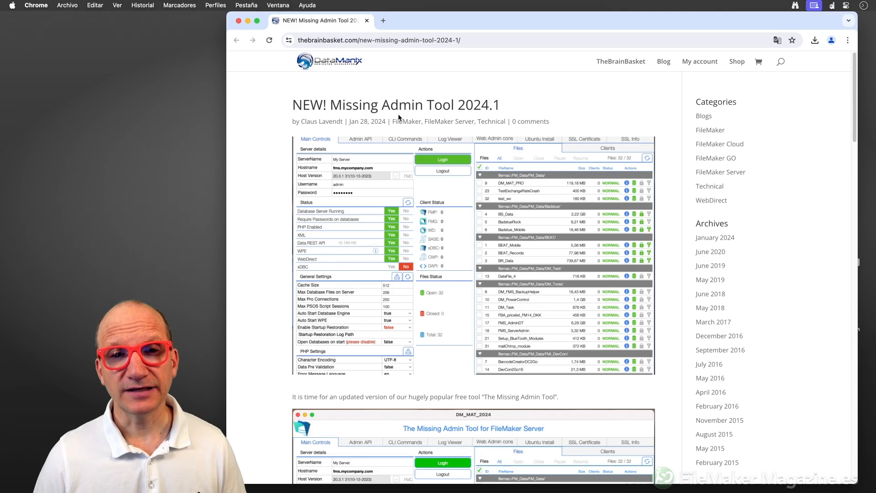
{"action": "scroll", "coordinate": [397, 86], "scroll_direction": "down", "scroll_amount": 20}
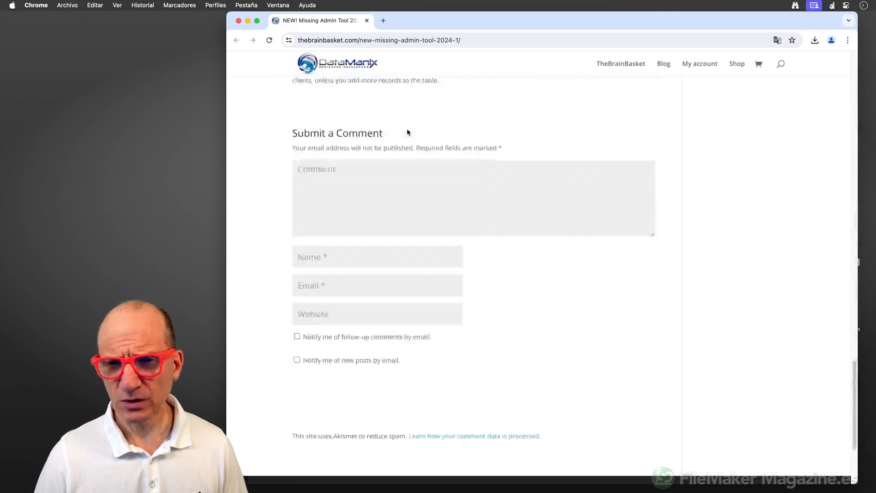
{"action": "scroll", "coordinate": [408, 132], "scroll_direction": "up", "scroll_amount": 8}
{"action": "scroll", "coordinate": [407, 130], "scroll_direction": "down", "scroll_amount": 4}
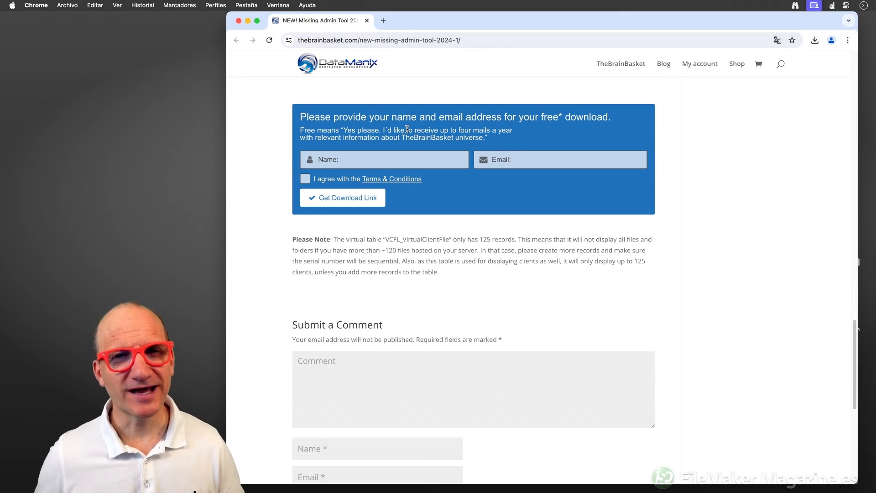
{"action": "scroll", "coordinate": [422, 128], "scroll_direction": "up", "scroll_amount": 15}
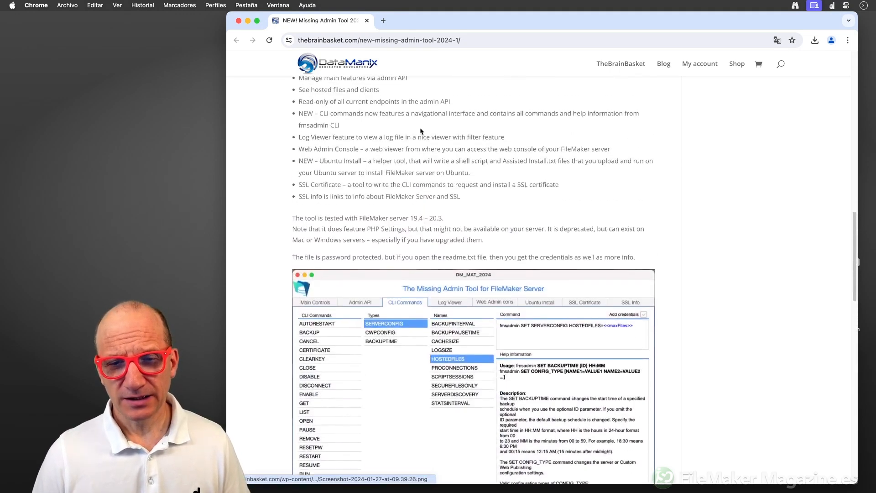
Close the Chrome page, then open DM_MAT_2024.fmp12 from the desktop and sign in with its password.
{"action": "left_click", "coordinate": [238, 21]}
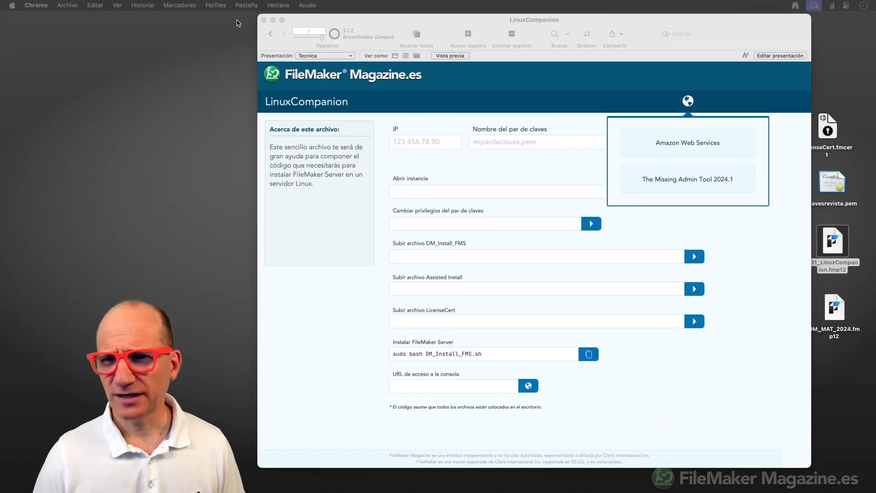
{"action": "left_click", "coordinate": [845, 382]}
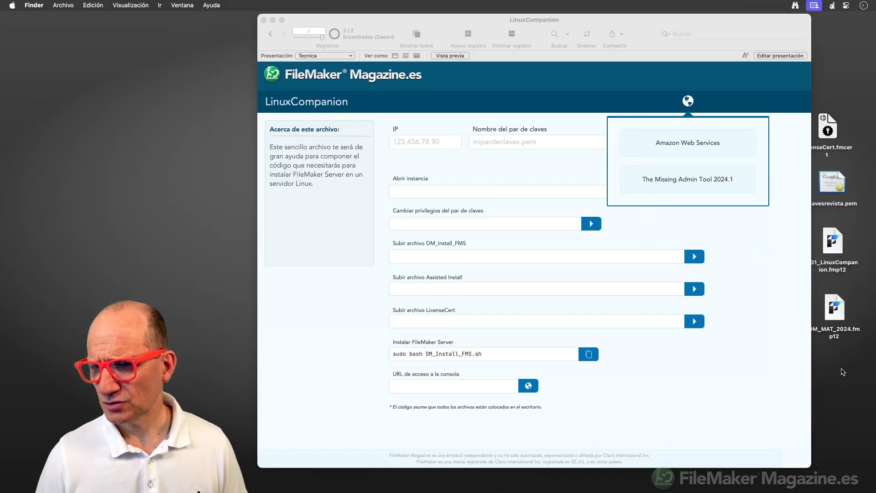
{"action": "double_click", "coordinate": [835, 307]}
{"action": "type", "text": "••••••"}
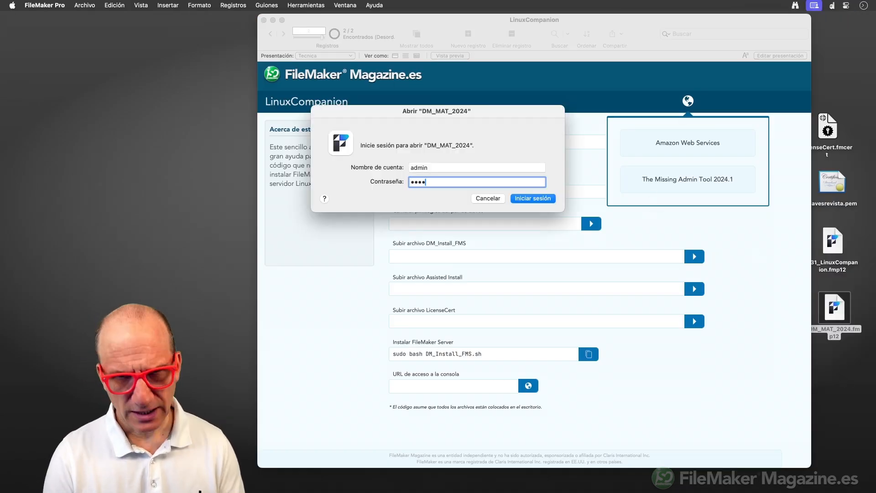
{"action": "key", "text": "Return"}
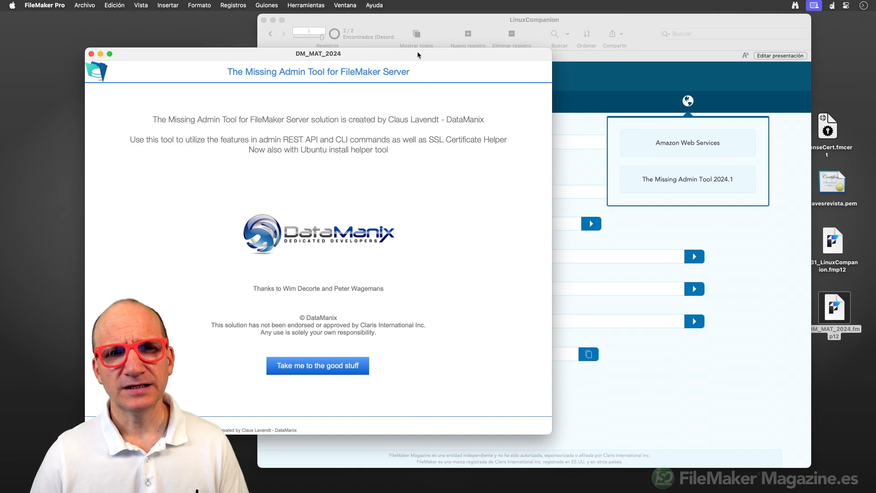
Get past the admin tool's welcome screen to its Ubuntu Install form.
{"action": "left_click_drag", "start_coordinate": [419, 54], "coordinate": [584, 21]}
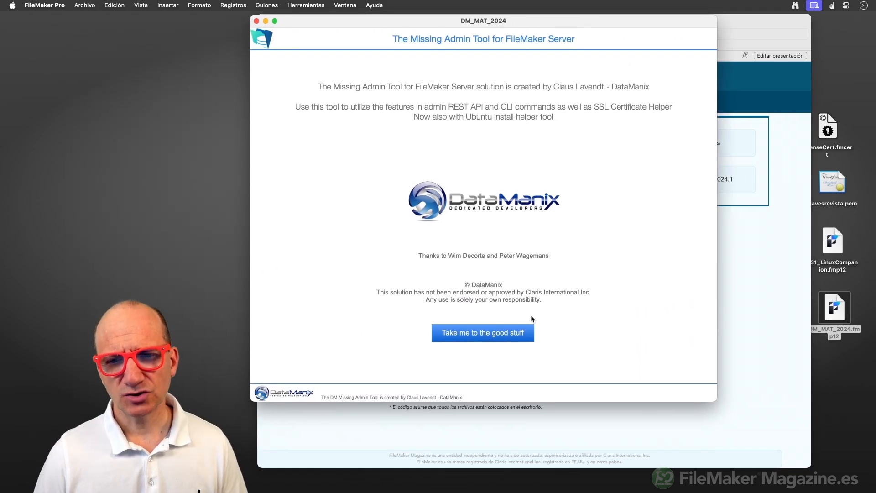
{"action": "left_click", "coordinate": [504, 333]}
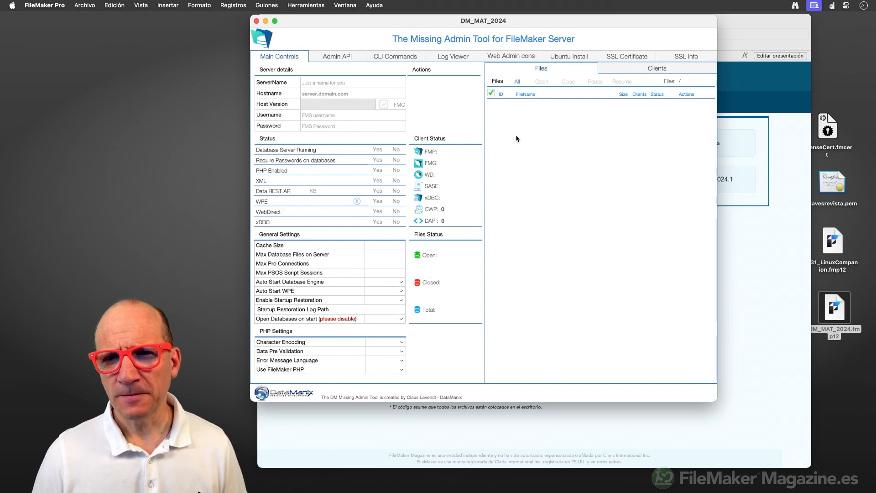
{"action": "left_click", "coordinate": [557, 57]}
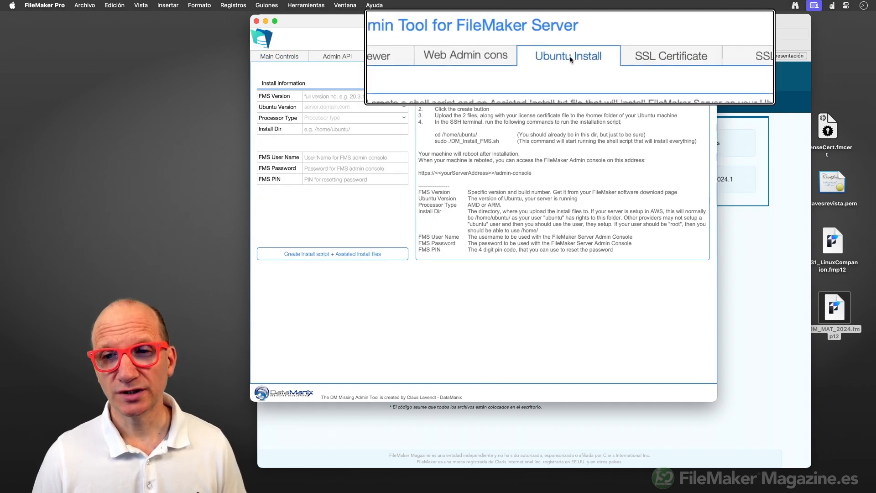
{"action": "left_click_drag", "start_coordinate": [437, 19], "coordinate": [446, 25]}
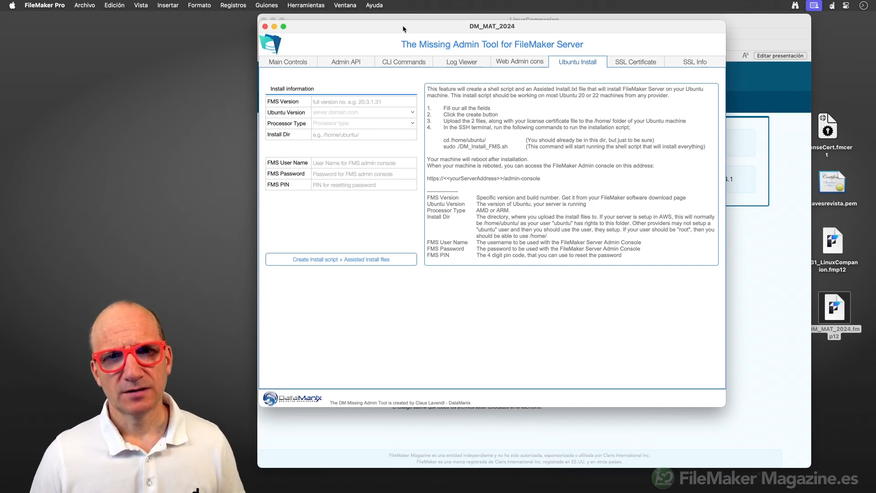
{"action": "left_click_drag", "start_coordinate": [402, 26], "coordinate": [440, 38]}
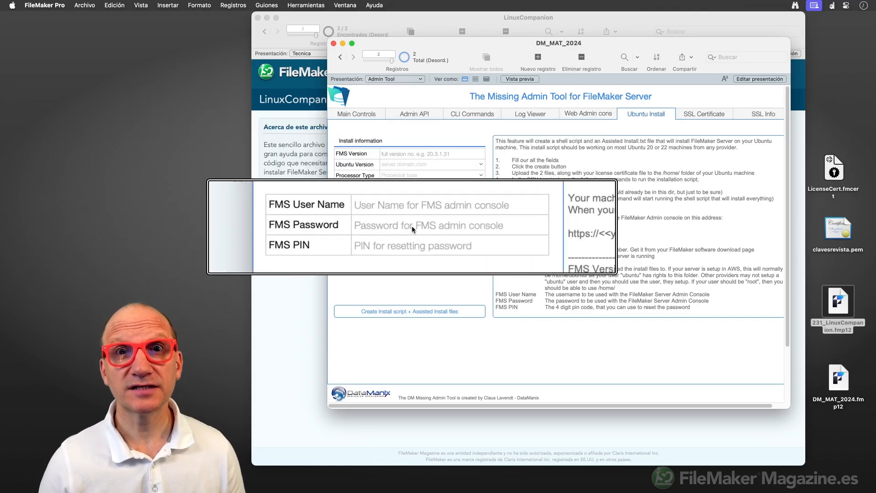
Set FMS Version 20.3.2.205, Ubuntu22, processor arm and Install Dir /home/ubuntu/.
{"action": "left_click", "coordinate": [393, 152]}
{"action": "type", "text": "20.3.2.205"}
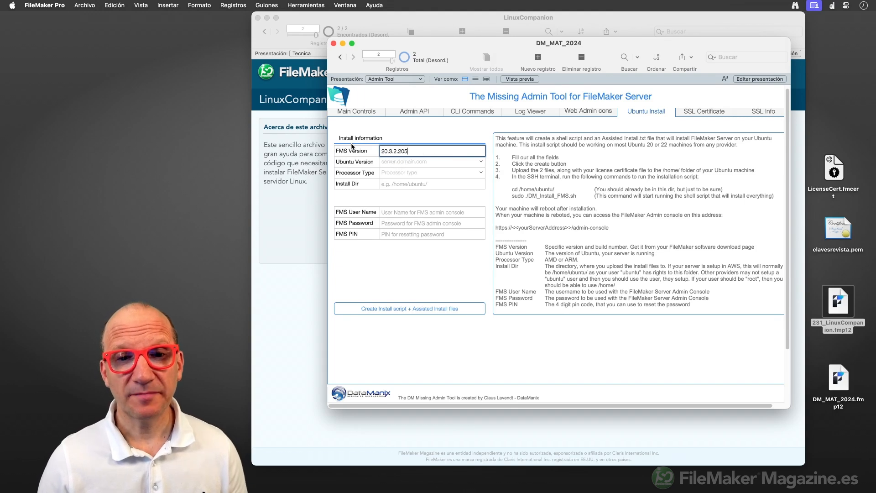
{"action": "left_click", "coordinate": [392, 161]}
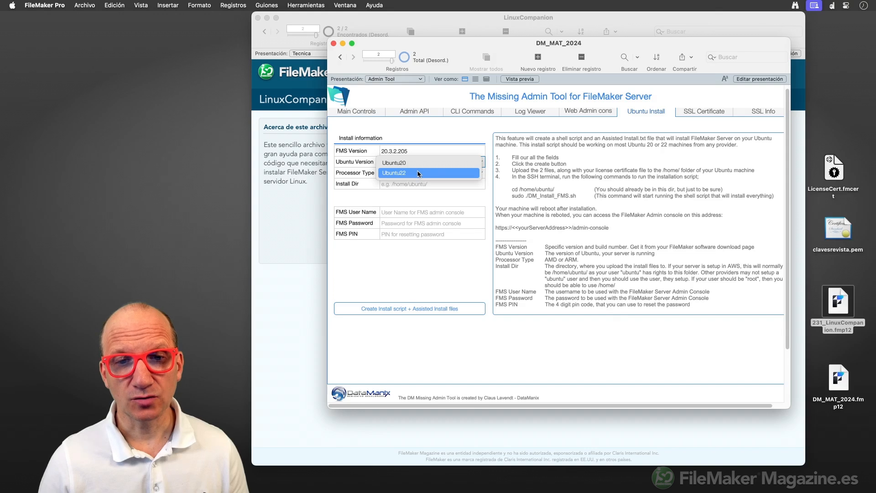
{"action": "left_click", "coordinate": [417, 172]}
{"action": "left_click", "coordinate": [406, 172]}
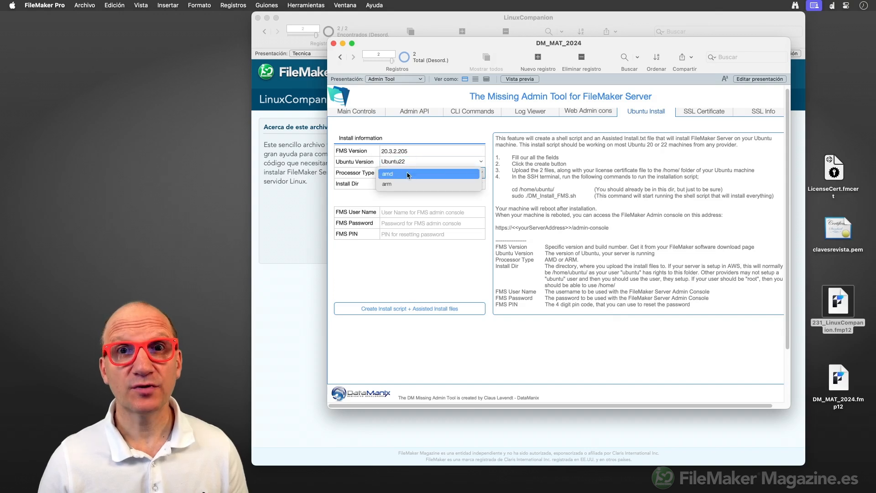
{"action": "left_click", "coordinate": [401, 184]}
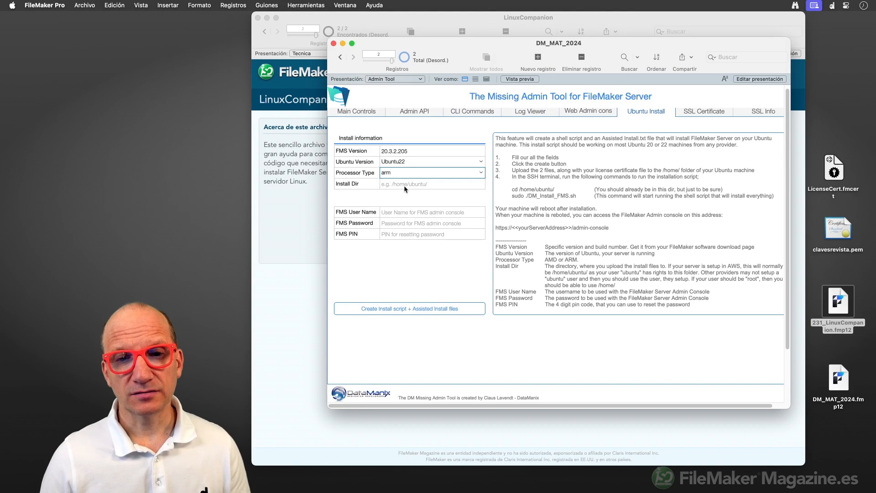
{"action": "left_click", "coordinate": [407, 184]}
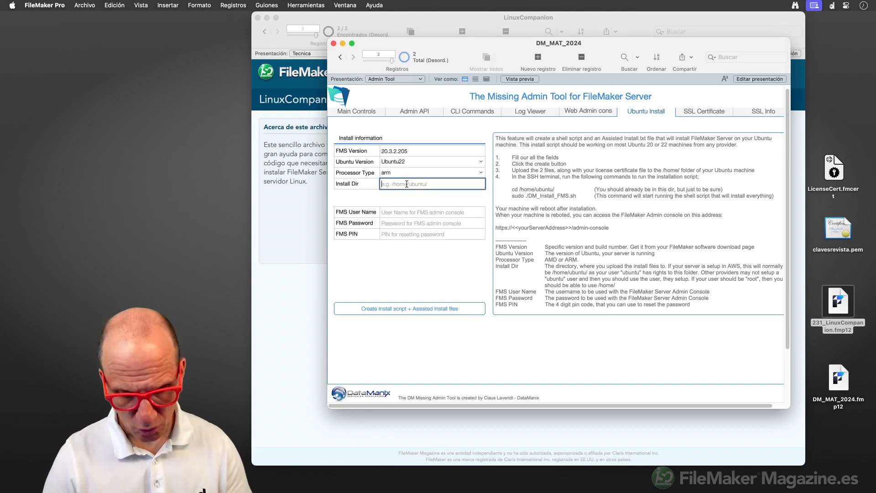
{"action": "type", "text": "/home"}
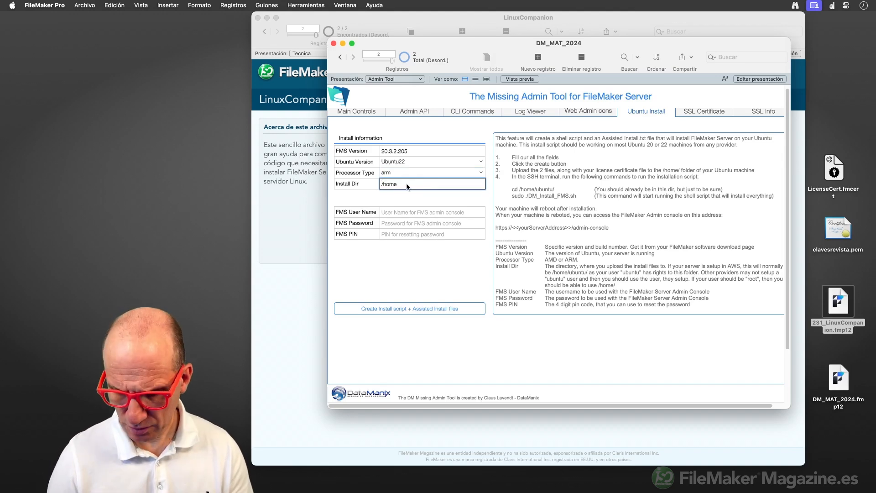
{"action": "type", "text": "/ubuntu"}
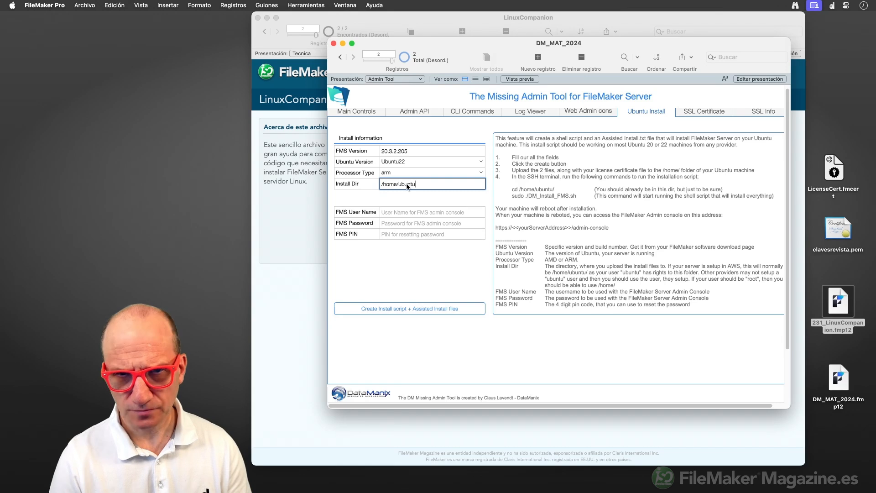
{"action": "type", "text": "/"}
{"action": "left_click", "coordinate": [403, 200]}
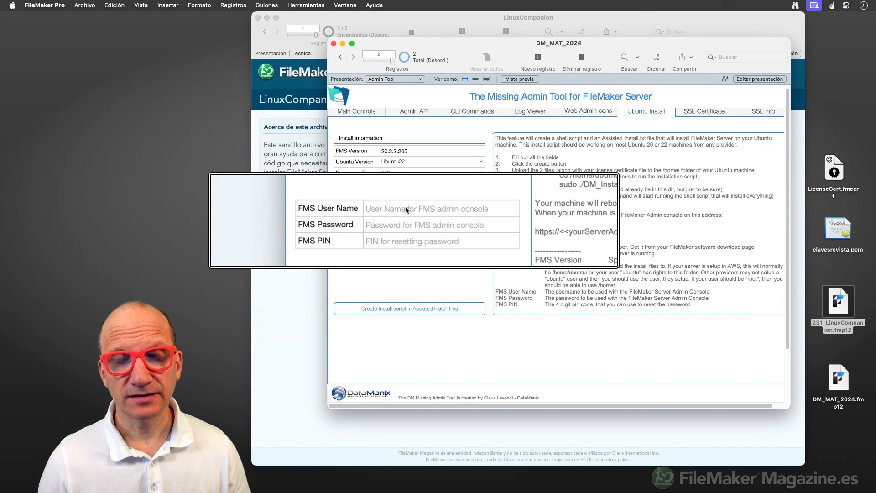
Enter the admin console user name, password and PIN, then generate the install files.
{"action": "left_click", "coordinate": [406, 208]}
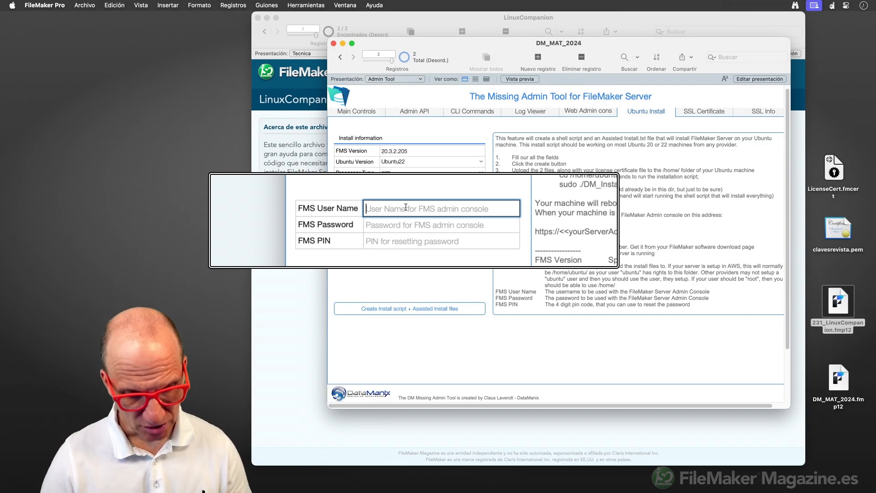
{"action": "type", "text": "admin"}
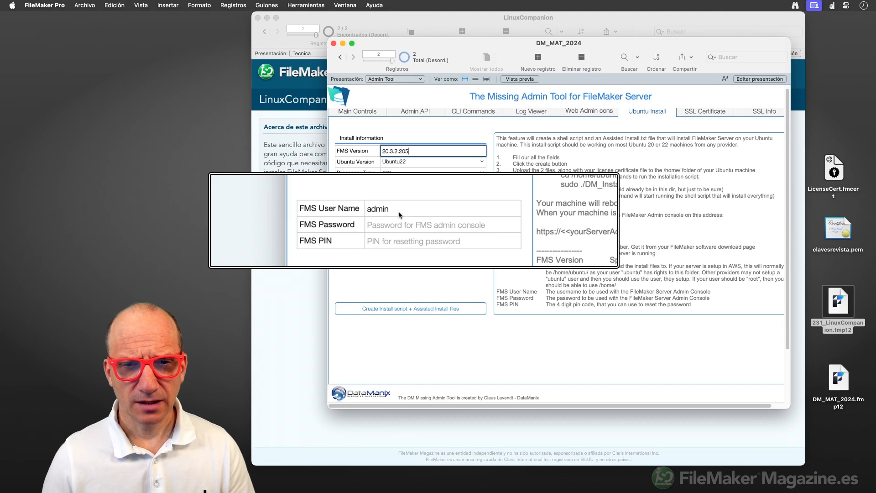
{"action": "left_click", "coordinate": [396, 225]}
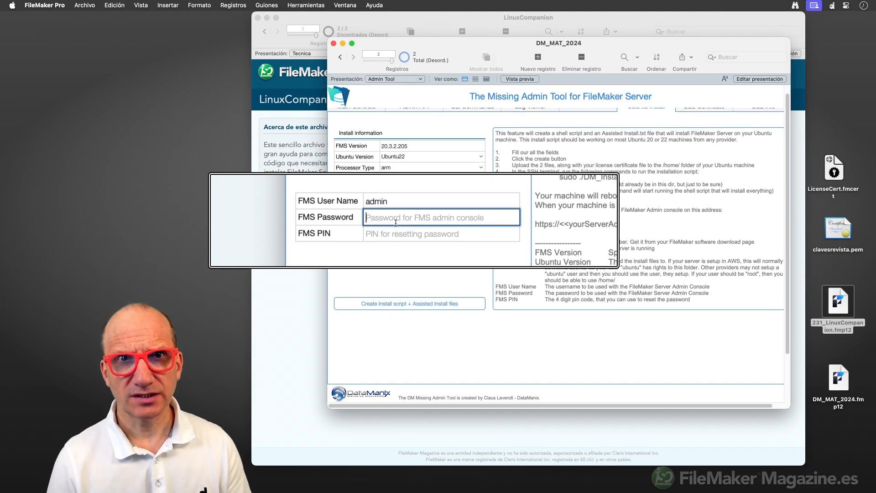
{"action": "type", "text": "admin1"}
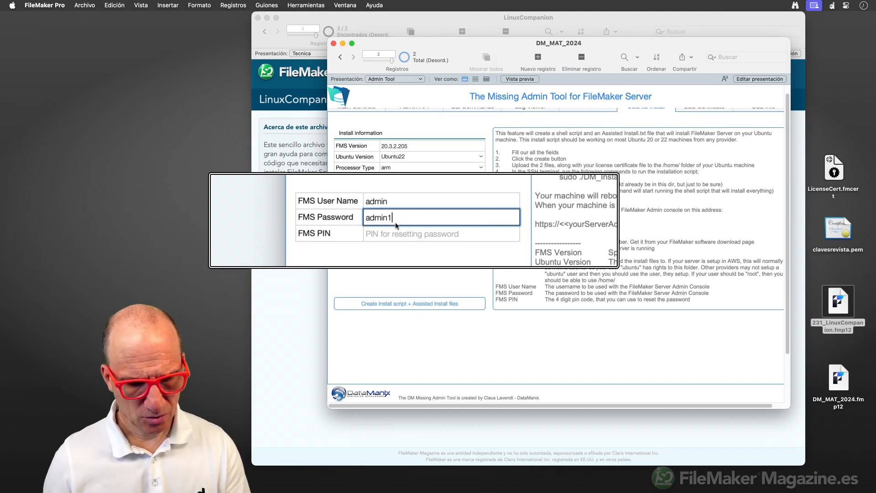
{"action": "type", "text": "234"}
{"action": "left_click", "coordinate": [392, 234]}
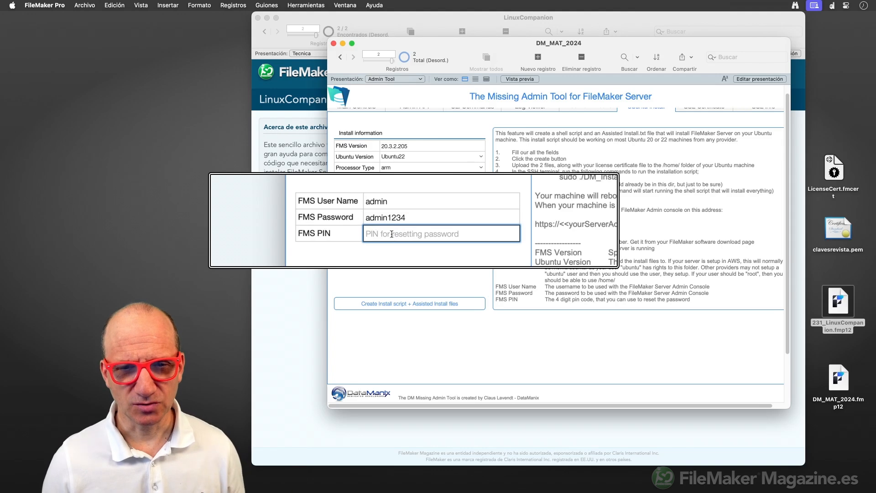
{"action": "type", "text": "1111"}
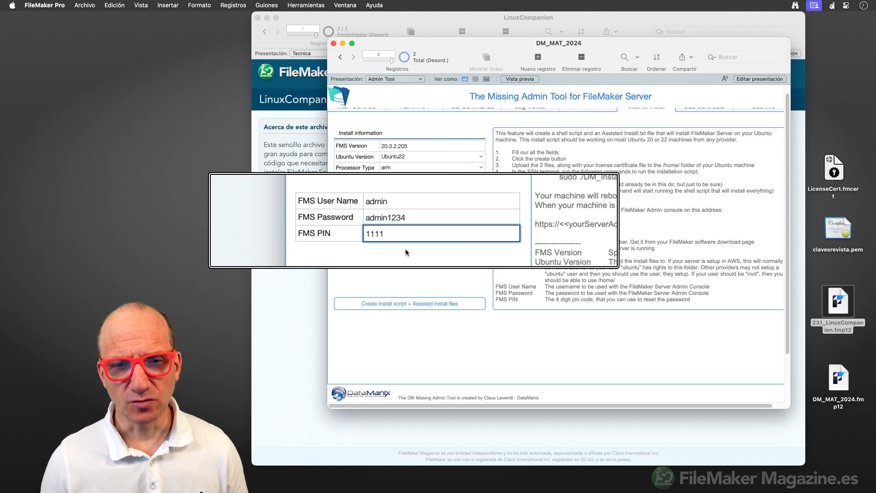
{"action": "left_click", "coordinate": [413, 255]}
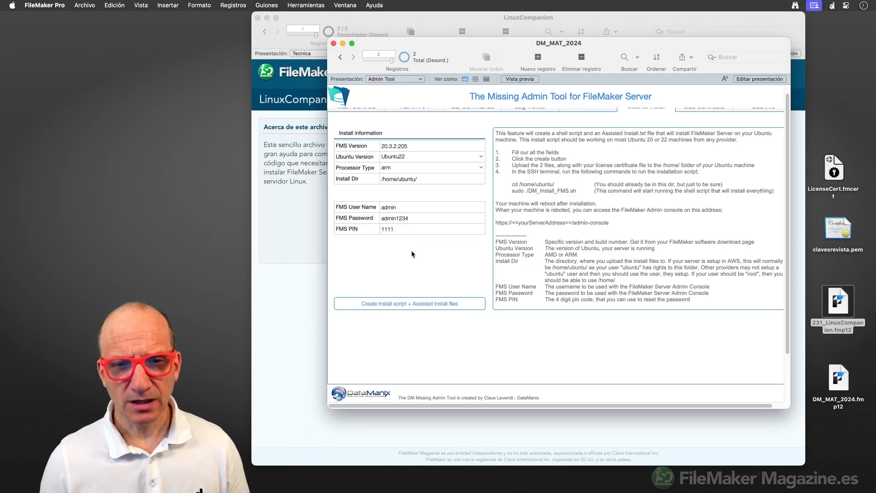
{"action": "left_click", "coordinate": [413, 304]}
Save DM_Install_FMS.sh and Assisted Install.txt to the desktop and dismiss the confirmation.
{"action": "left_click", "coordinate": [588, 254]}
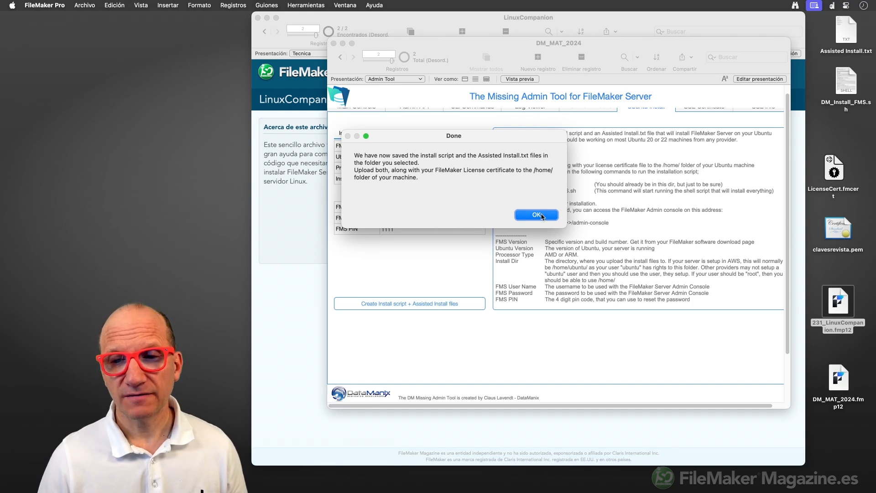
{"action": "left_click", "coordinate": [539, 215]}
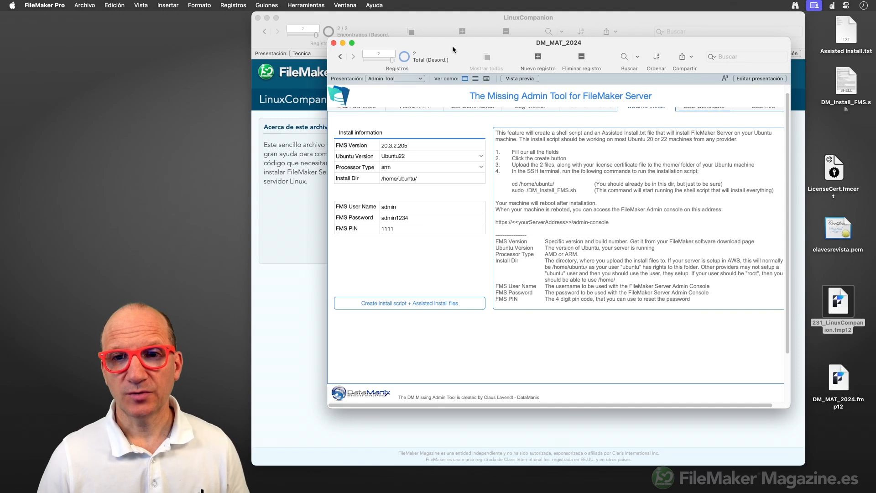
{"action": "left_click_drag", "start_coordinate": [453, 45], "coordinate": [492, 299]}
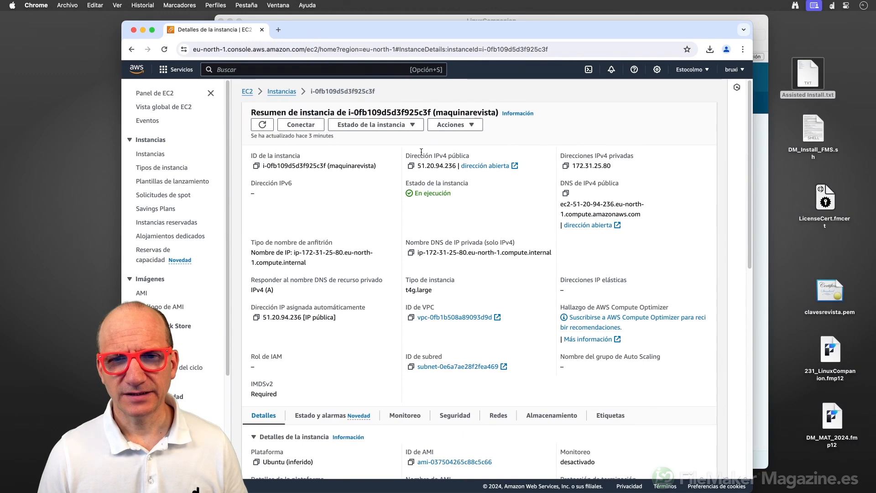
Copy the instance's public IP 51.20.94.236 from AWS into the IP field.
{"action": "left_click", "coordinate": [410, 165]}
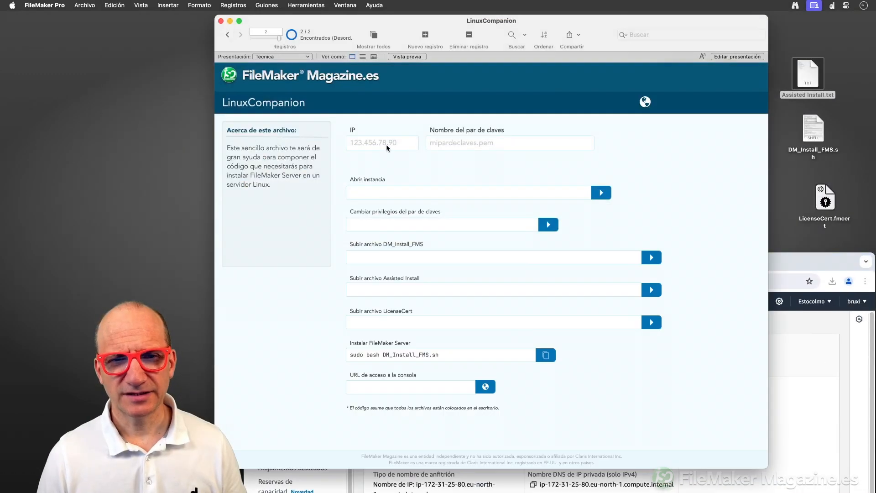
{"action": "left_click", "coordinate": [376, 142]}
{"action": "key", "text": "super+v"}
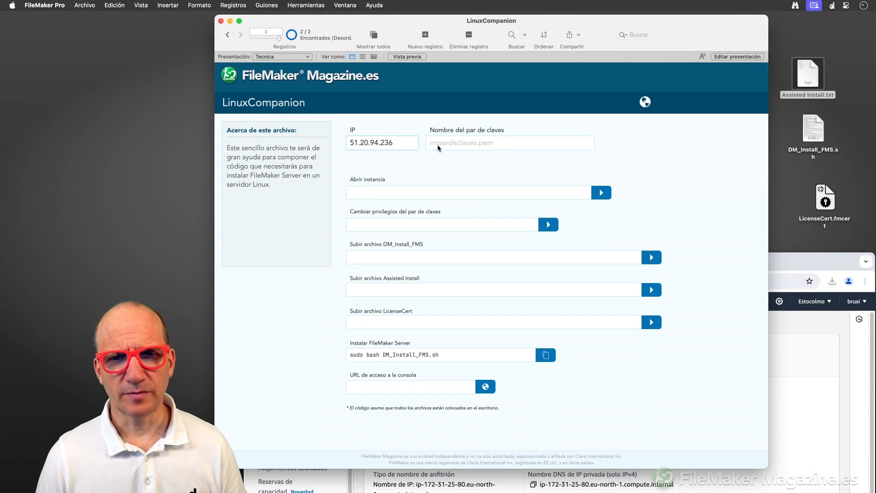
{"action": "left_click", "coordinate": [478, 144]}
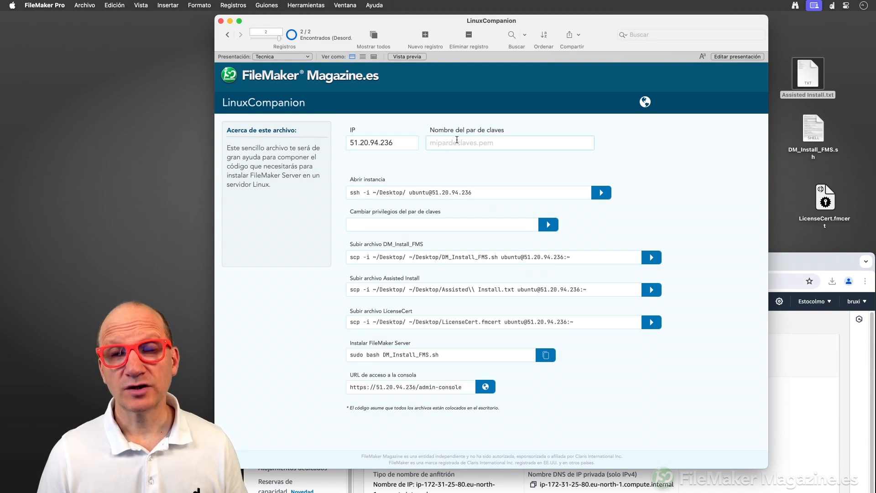
Enter key pair name clavesrevista.pem, copied from the desktop file, then open the field definitions.
{"action": "left_click", "coordinate": [787, 257]}
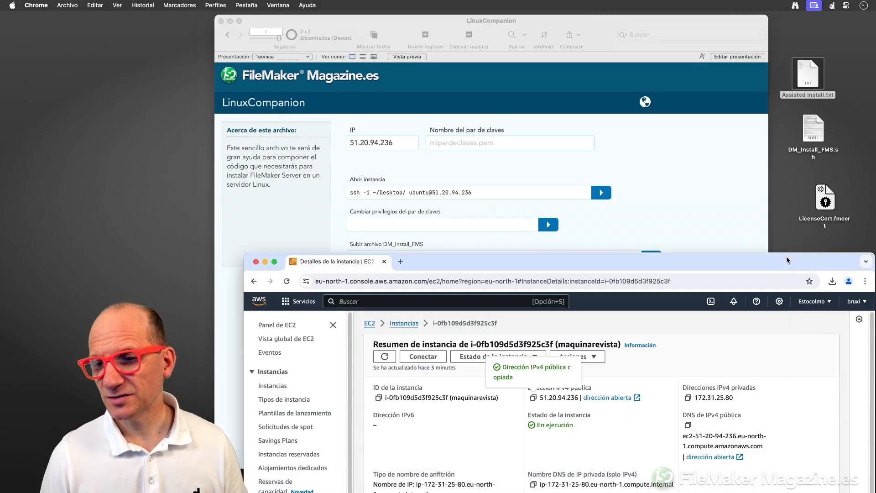
{"action": "left_click_drag", "start_coordinate": [441, 258], "coordinate": [875, 257]}
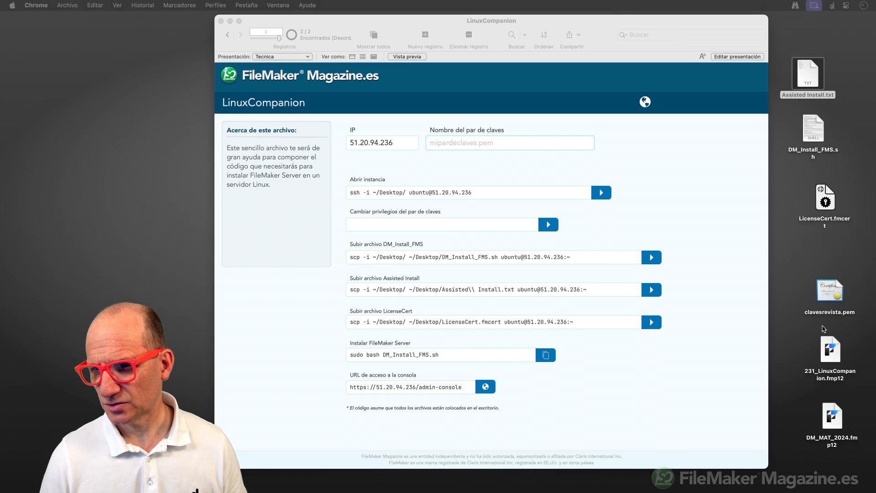
{"action": "left_click", "coordinate": [815, 314]}
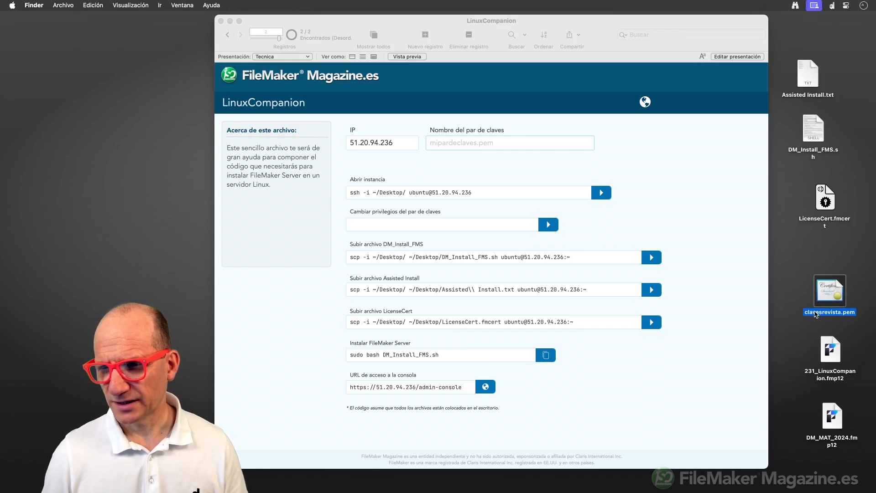
{"action": "key", "text": "Return"}
{"action": "key", "text": "super+c"}
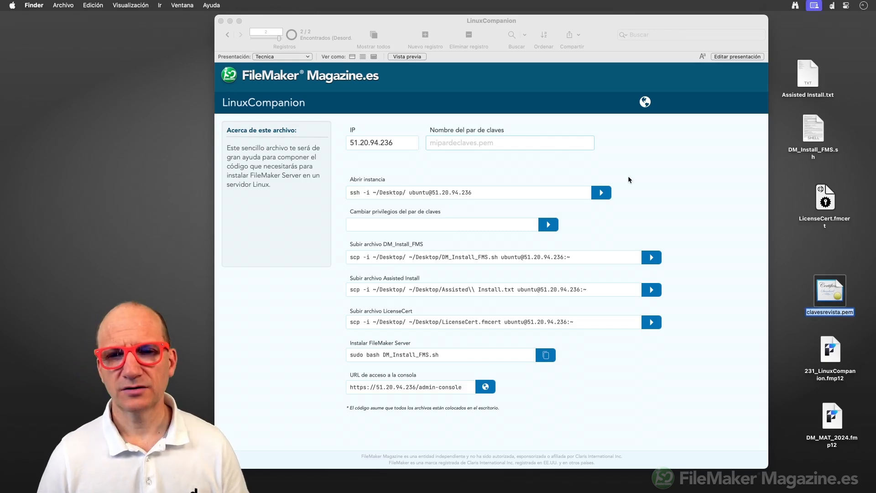
{"action": "left_click", "coordinate": [500, 143]}
{"action": "key", "text": "super+v"}
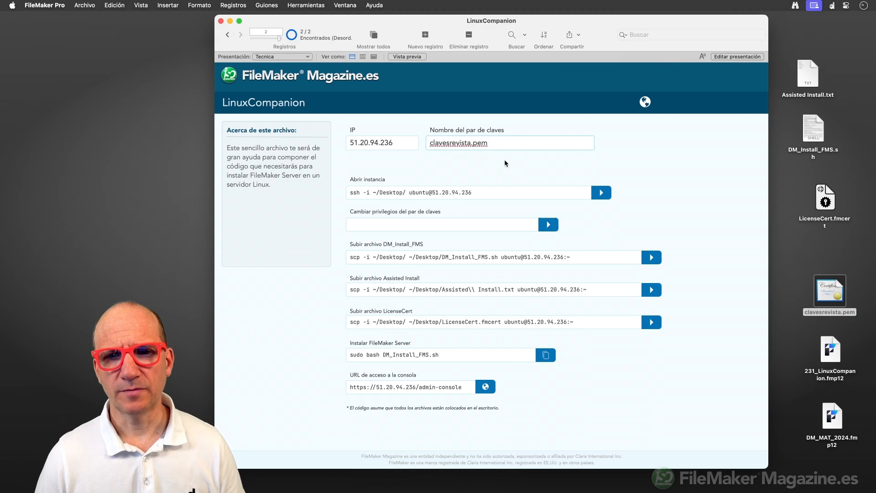
{"action": "left_click", "coordinate": [505, 162]}
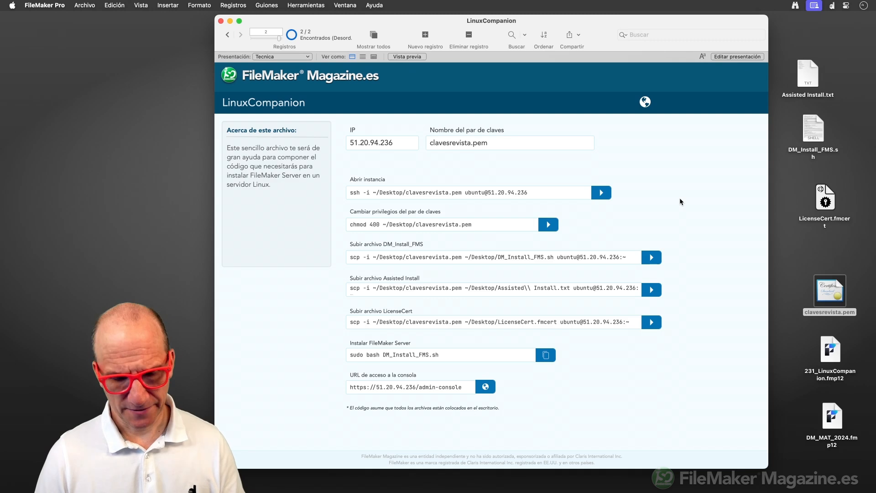
{"action": "key", "text": "super+shift+d"}
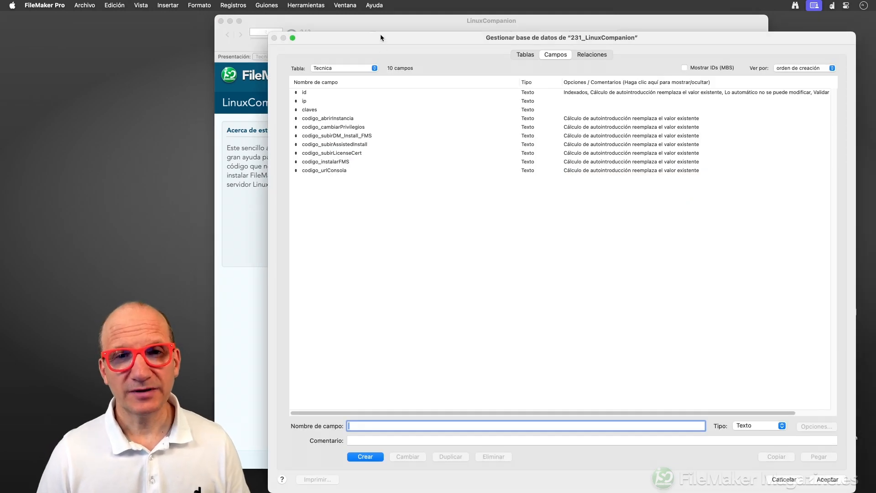
{"action": "left_click_drag", "start_coordinate": [382, 40], "coordinate": [440, 40]}
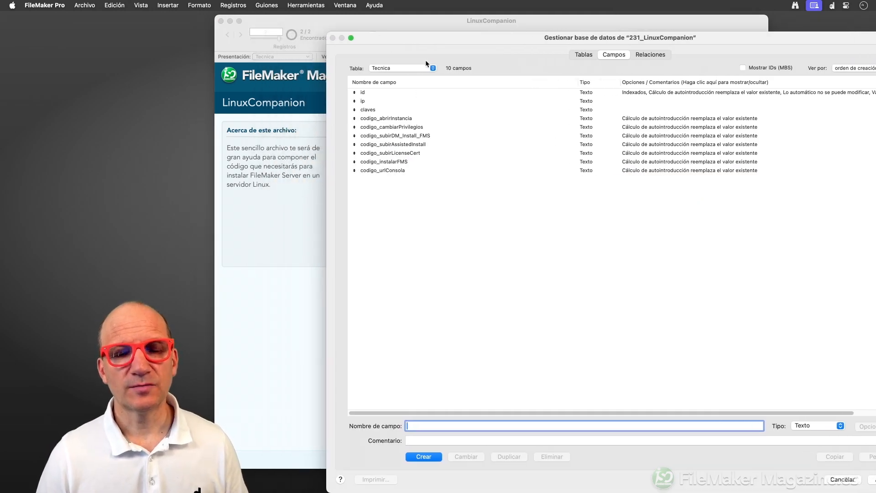
{"action": "double_click", "coordinate": [381, 119]}
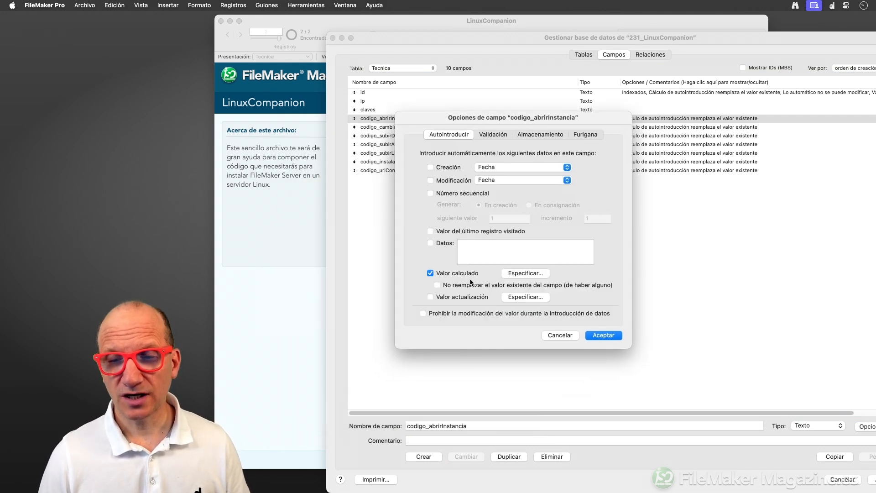
{"action": "left_click", "coordinate": [518, 274]}
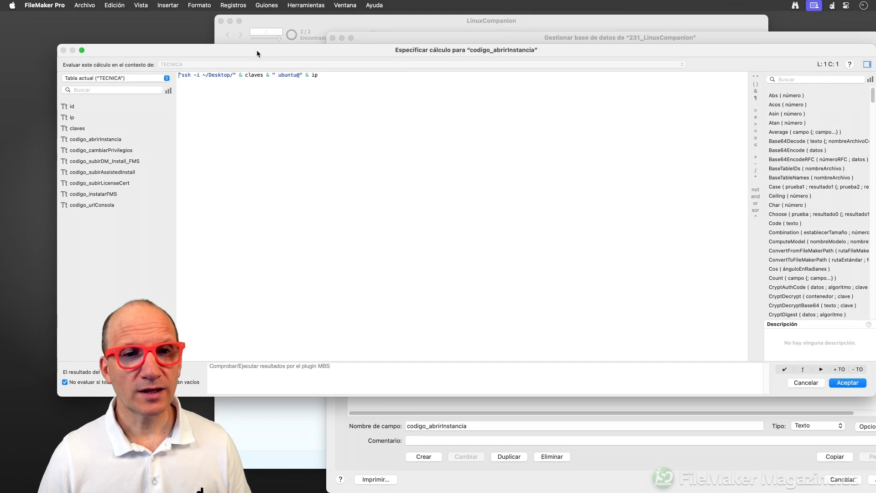
{"action": "left_click_drag", "start_coordinate": [256, 50], "coordinate": [525, 135]}
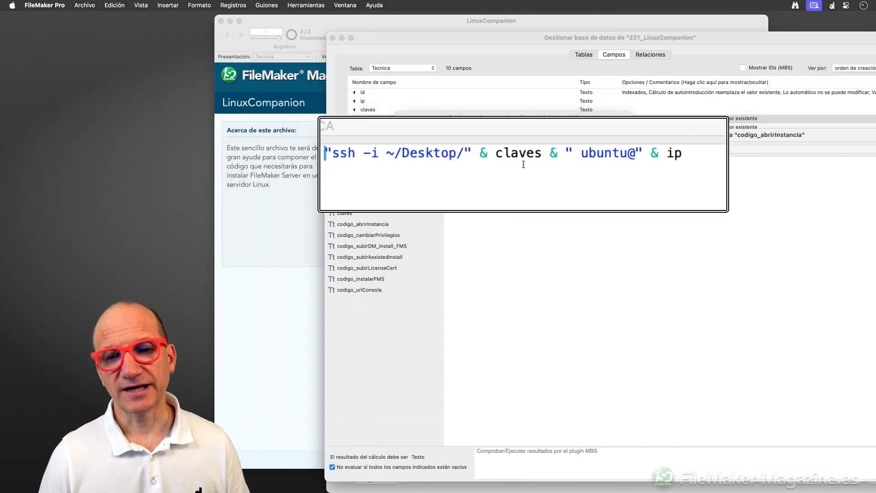
{"action": "left_click_drag", "start_coordinate": [471, 151], "coordinate": [313, 150]}
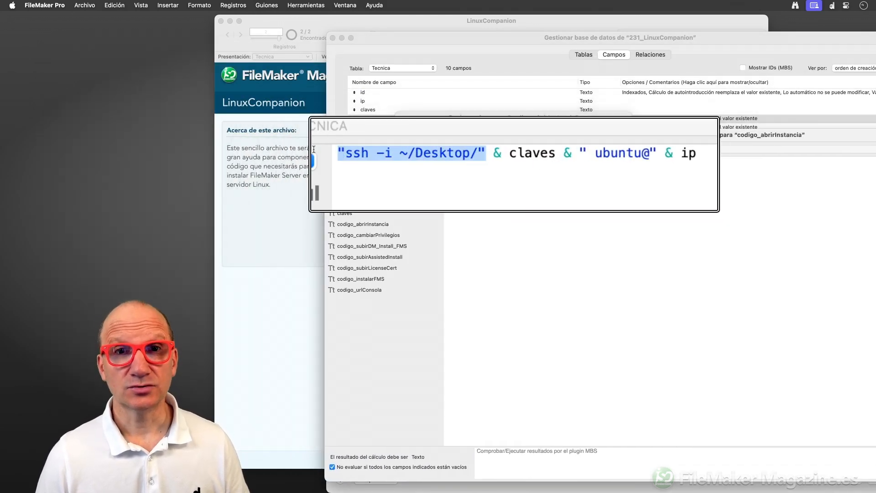
{"action": "left_click", "coordinate": [526, 154]}
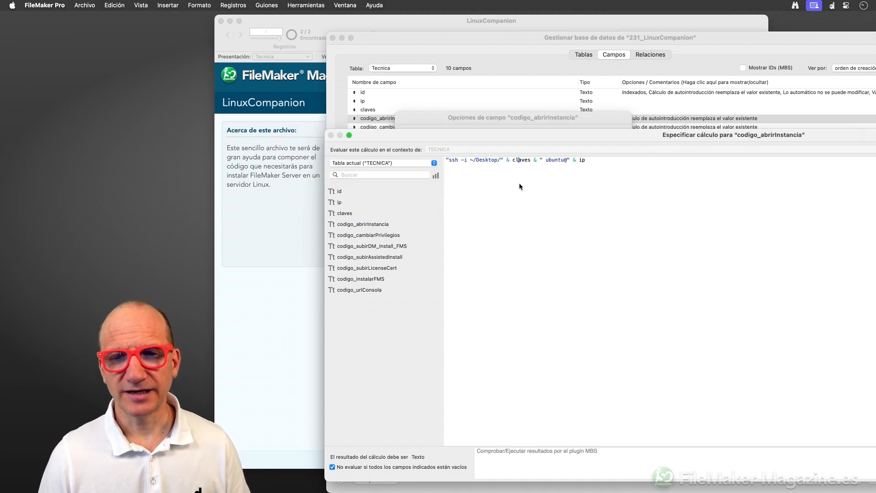
{"action": "key", "text": "Escape"}
{"action": "key", "text": "Escape"}
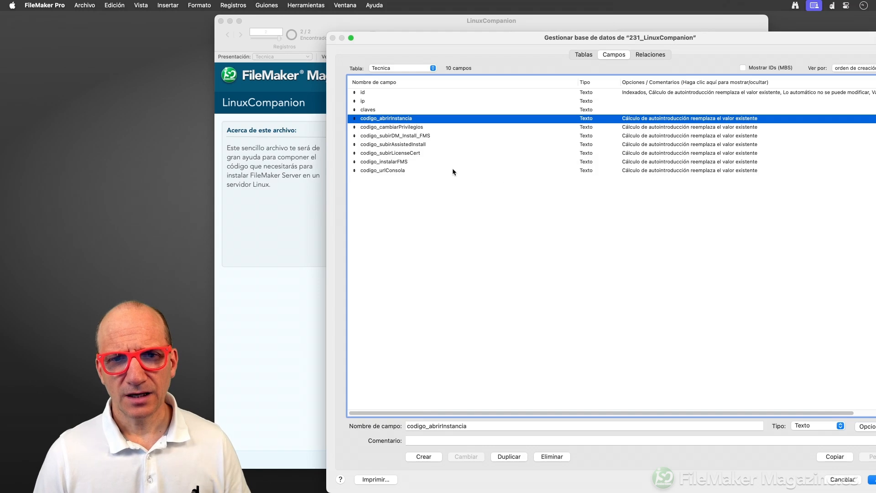
Inspect the doubled backslashes escaping the space in codigo_subirAssistedInstall's formula, then close both dialogs.
{"action": "double_click", "coordinate": [416, 145]}
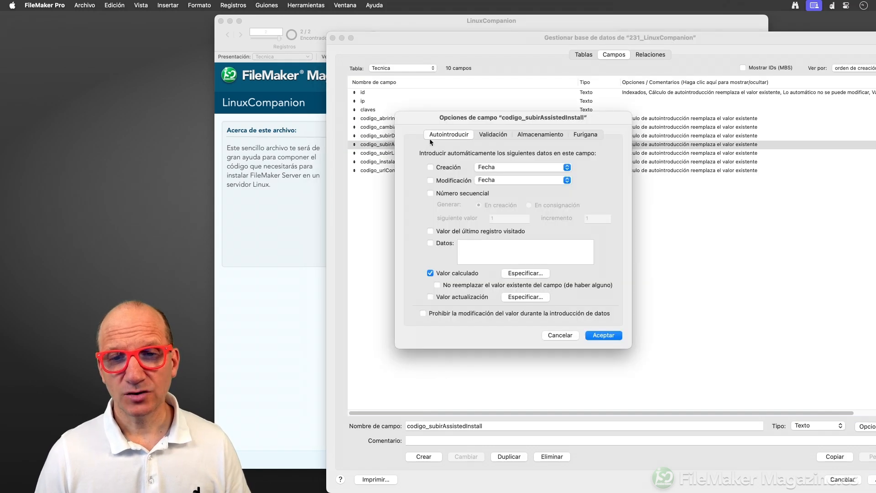
{"action": "left_click", "coordinate": [520, 273]}
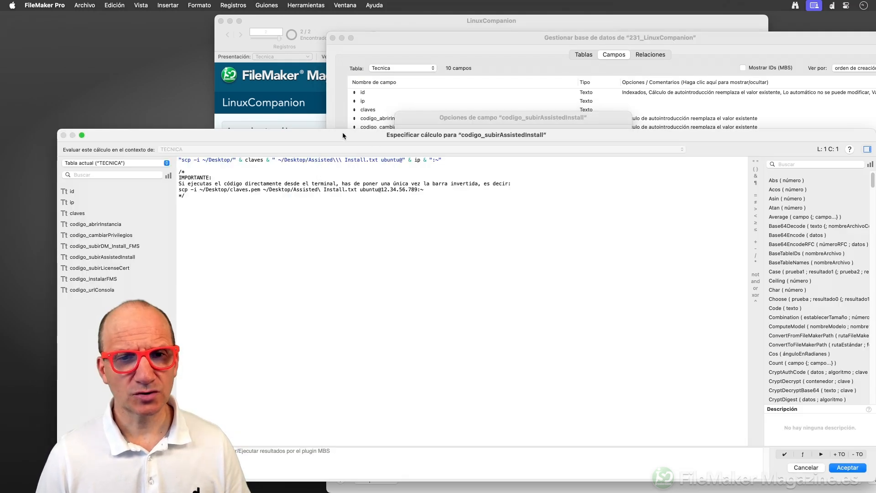
{"action": "left_click_drag", "start_coordinate": [333, 118], "coordinate": [530, 110]}
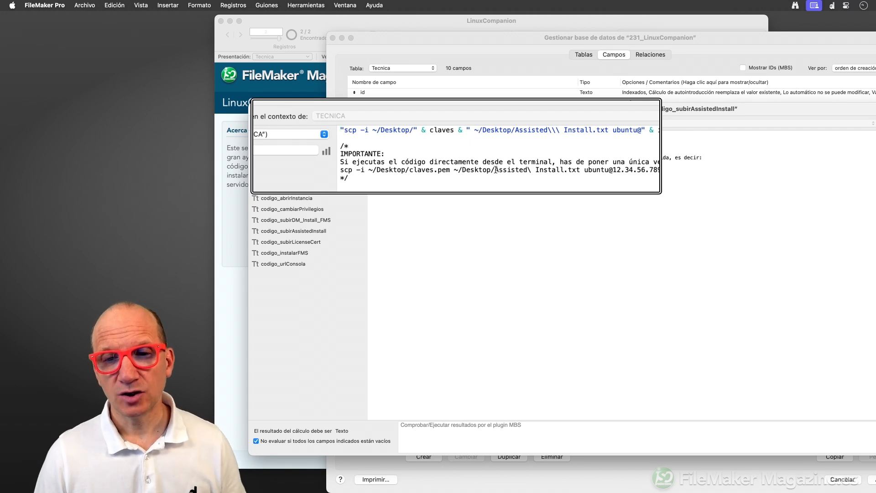
{"action": "left_click_drag", "start_coordinate": [495, 171], "coordinate": [583, 170]}
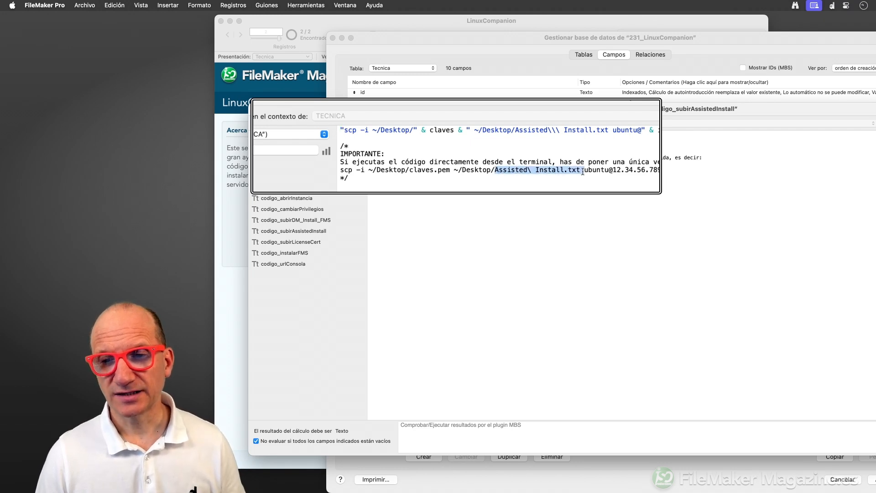
{"action": "left_click", "coordinate": [528, 169]}
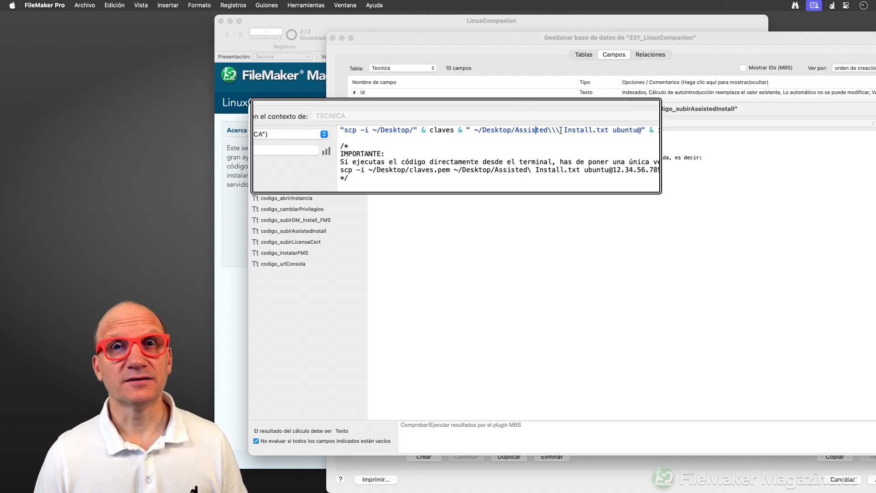
{"action": "left_click_drag", "start_coordinate": [560, 130], "coordinate": [549, 131]}
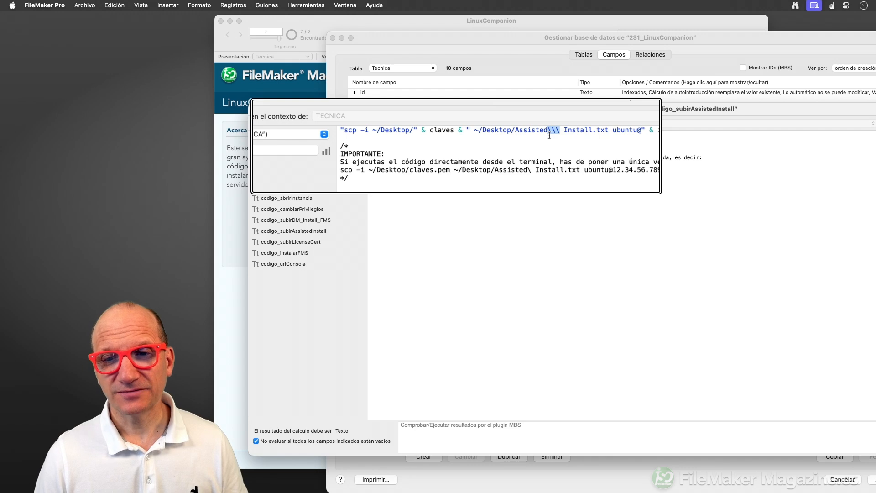
{"action": "key", "text": "Escape"}
{"action": "key", "text": "Escape"}
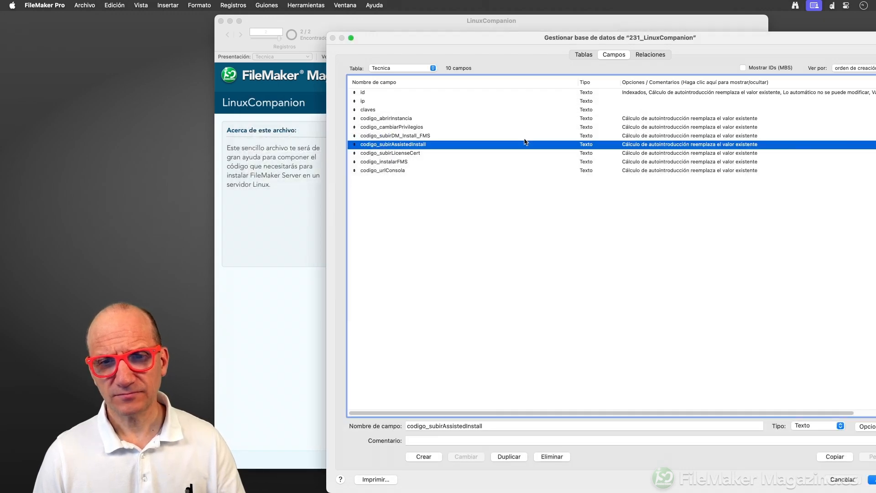
{"action": "key", "text": "Escape"}
{"action": "scroll", "coordinate": [531, 289], "scroll_direction": "up", "scroll_amount": 3}
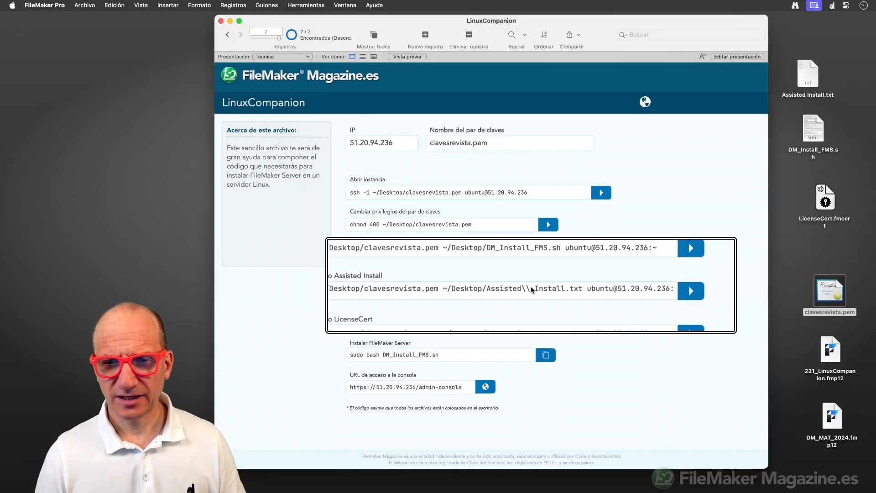
{"action": "scroll", "coordinate": [531, 290], "scroll_direction": "up", "scroll_amount": 3}
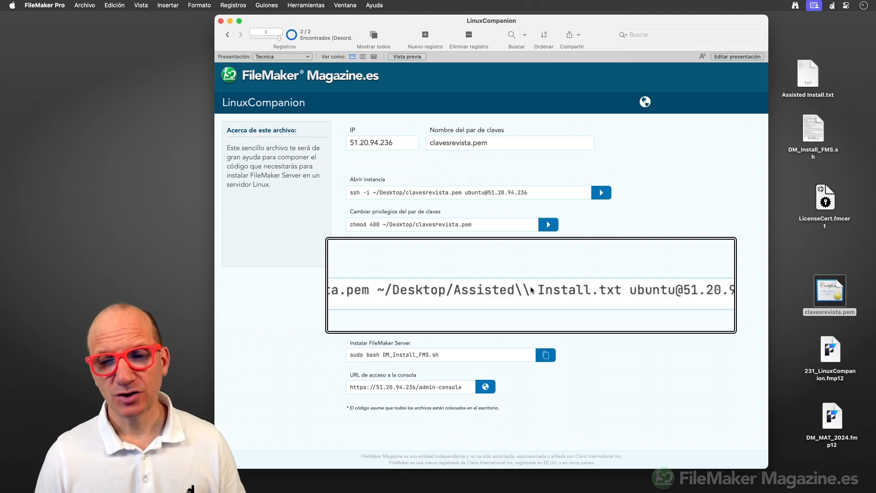
{"action": "scroll", "coordinate": [531, 289], "scroll_direction": "down", "scroll_amount": 5}
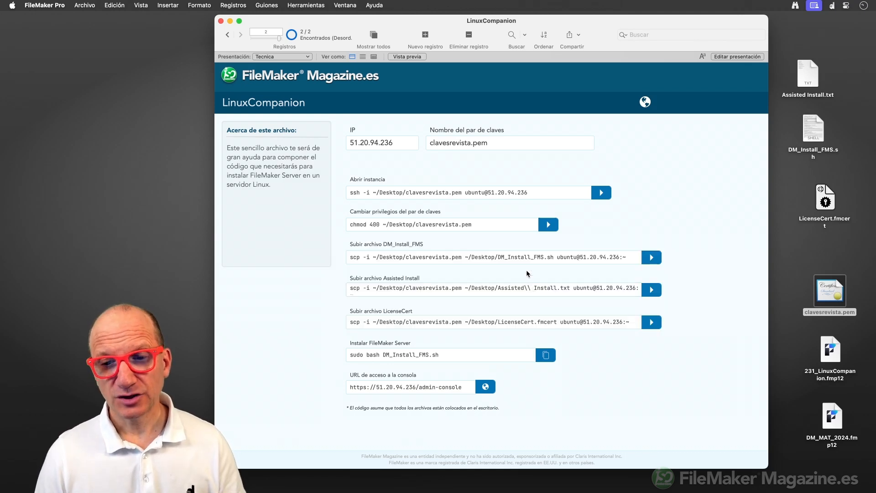
{"action": "key", "text": "super+shift+d"}
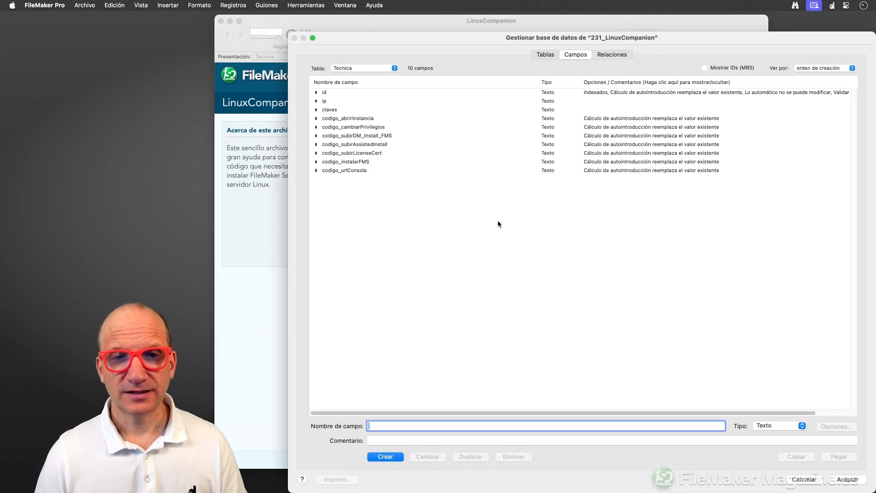
{"action": "double_click", "coordinate": [383, 145]}
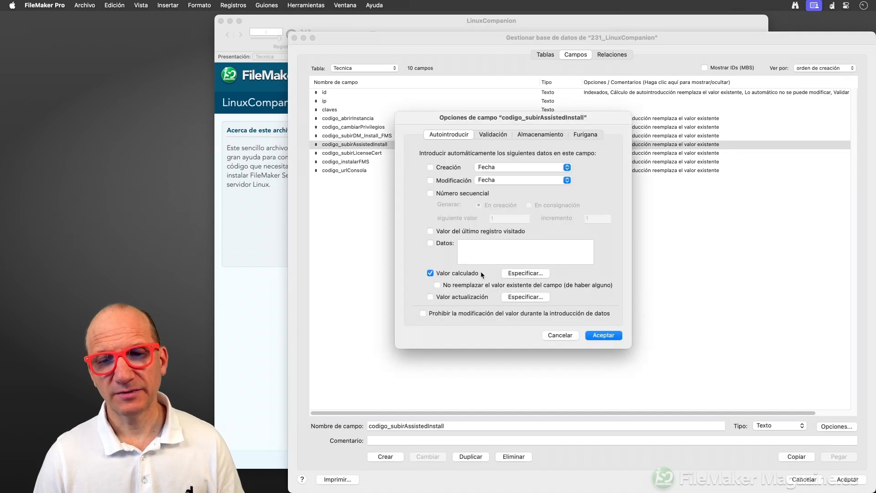
{"action": "left_click", "coordinate": [525, 273]}
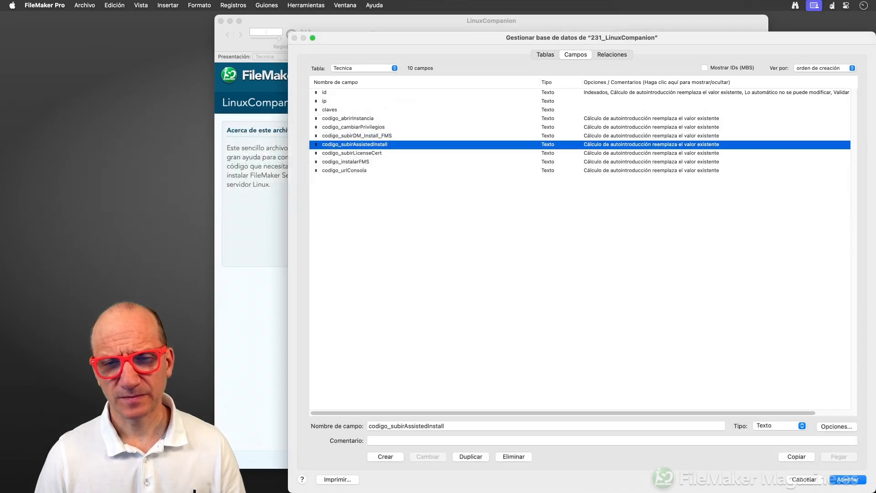
{"action": "key", "text": "Return"}
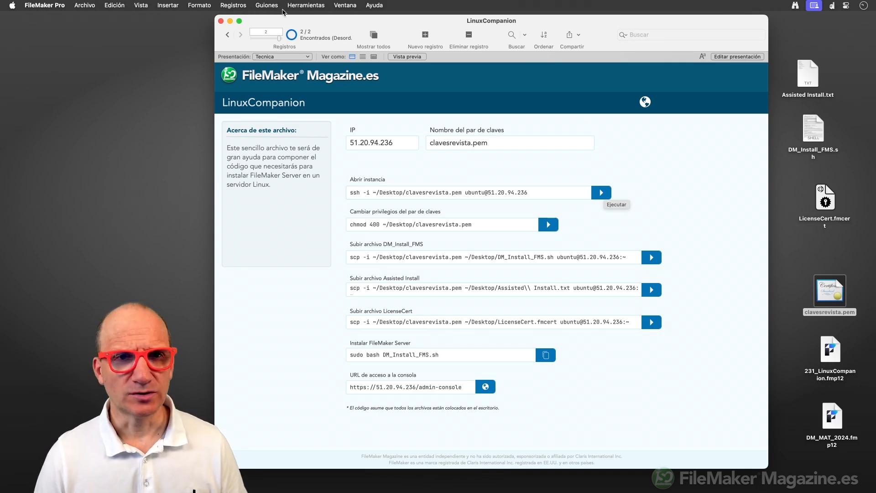
{"action": "left_click", "coordinate": [276, 6]}
{"action": "left_click", "coordinate": [301, 17]}
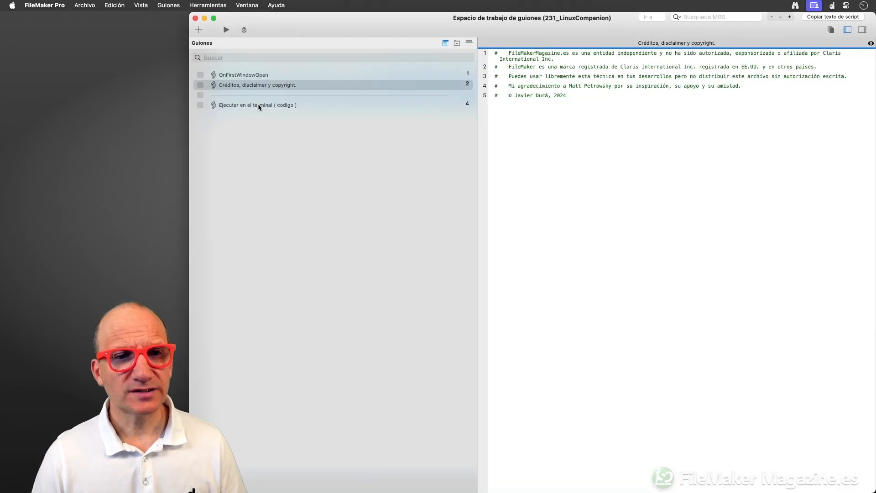
{"action": "left_click", "coordinate": [258, 104]}
{"action": "left_click_drag", "start_coordinate": [532, 29], "coordinate": [472, 29]}
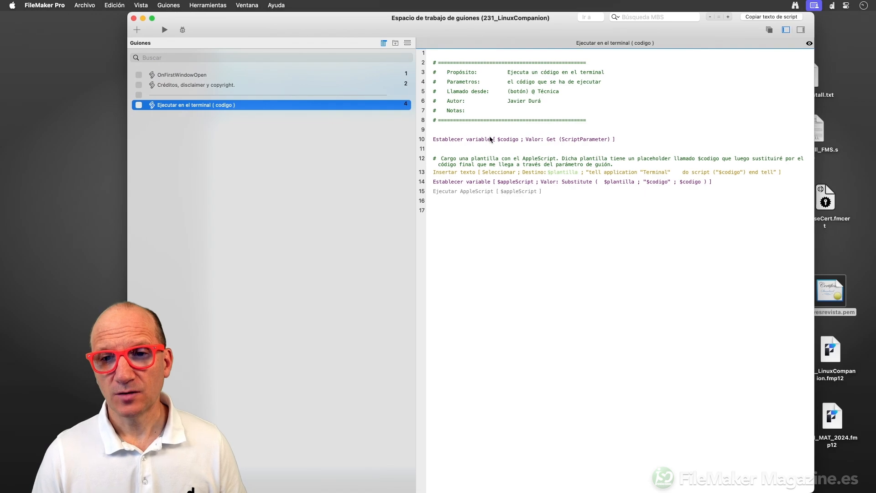
{"action": "left_click", "coordinate": [558, 139]}
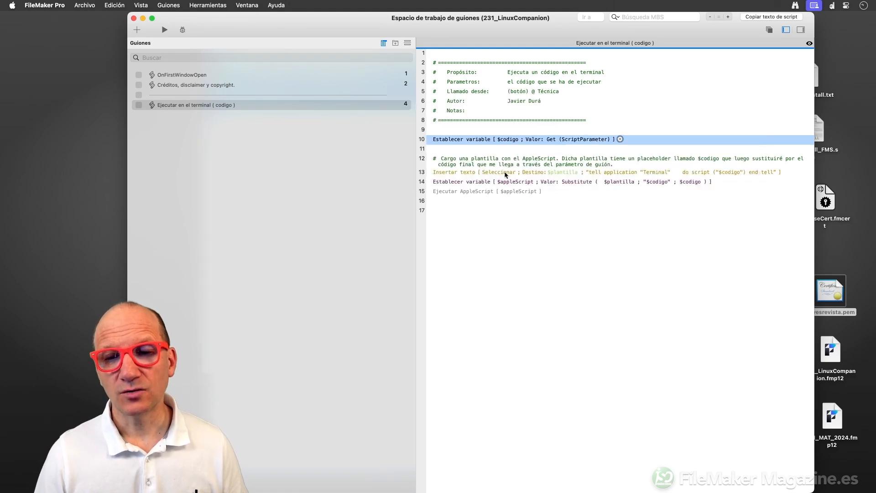
{"action": "left_click", "coordinate": [466, 174]}
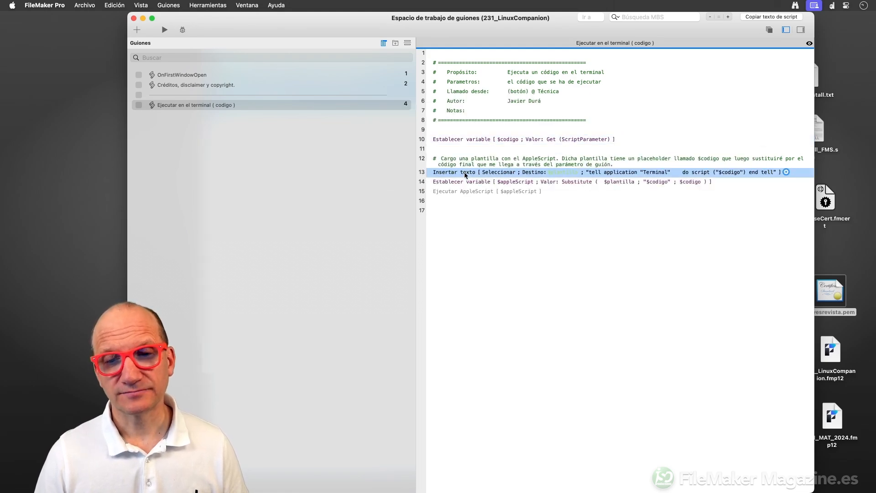
{"action": "left_click", "coordinate": [616, 174]}
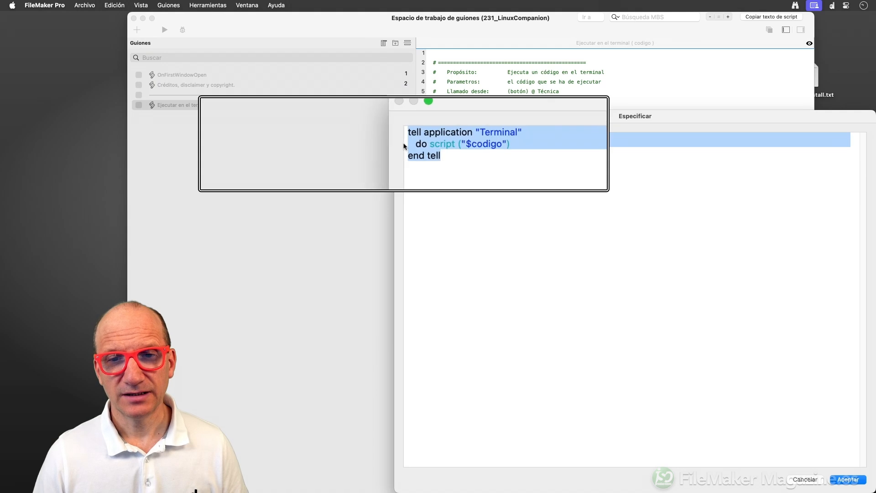
{"action": "left_click", "coordinate": [441, 151]}
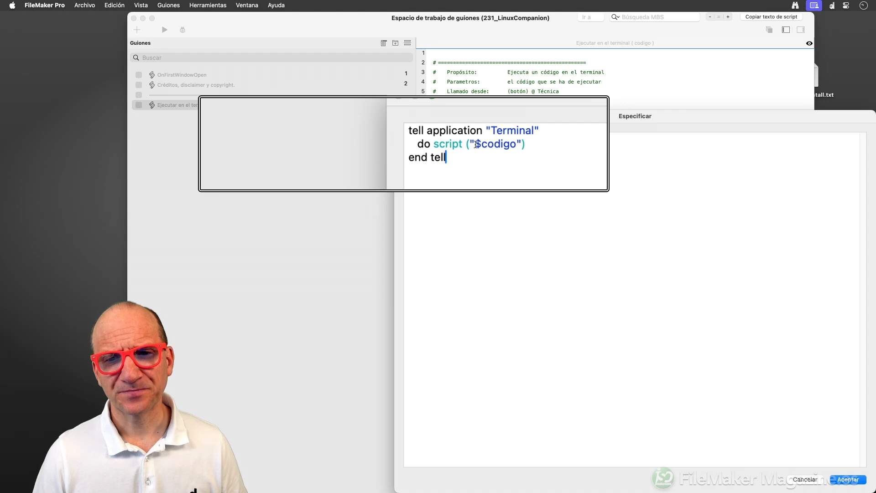
{"action": "left_click_drag", "start_coordinate": [475, 143], "coordinate": [515, 146]}
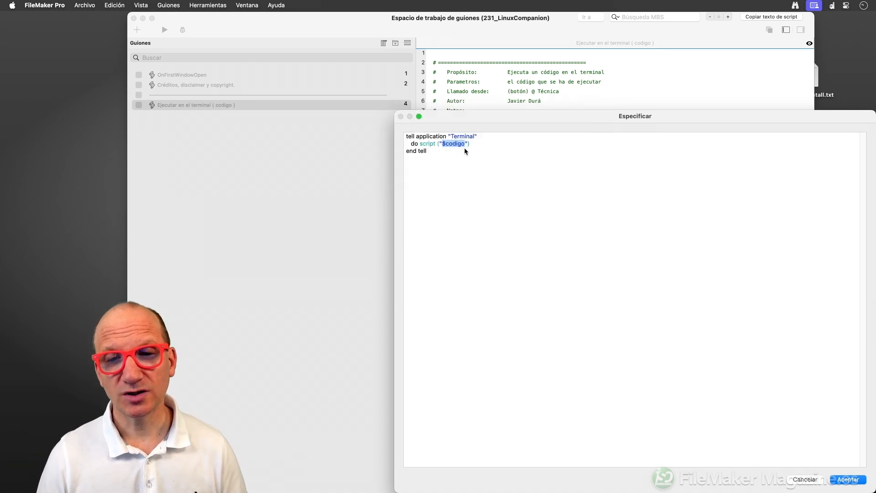
{"action": "key", "text": "Return"}
{"action": "left_click", "coordinate": [472, 182]}
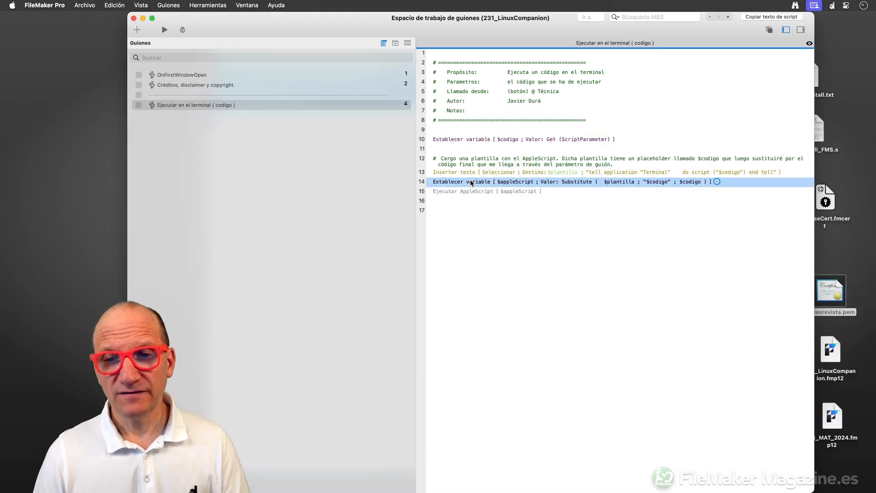
{"action": "double_click", "coordinate": [642, 182]}
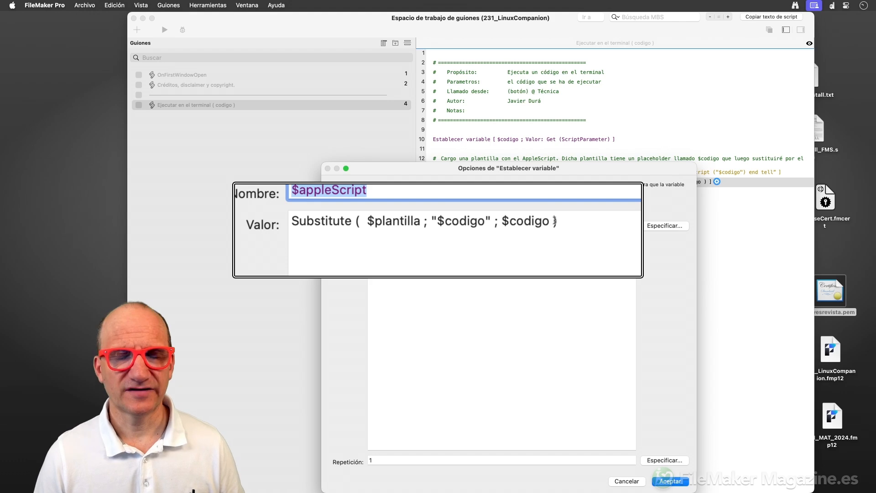
{"action": "key", "text": "Return"}
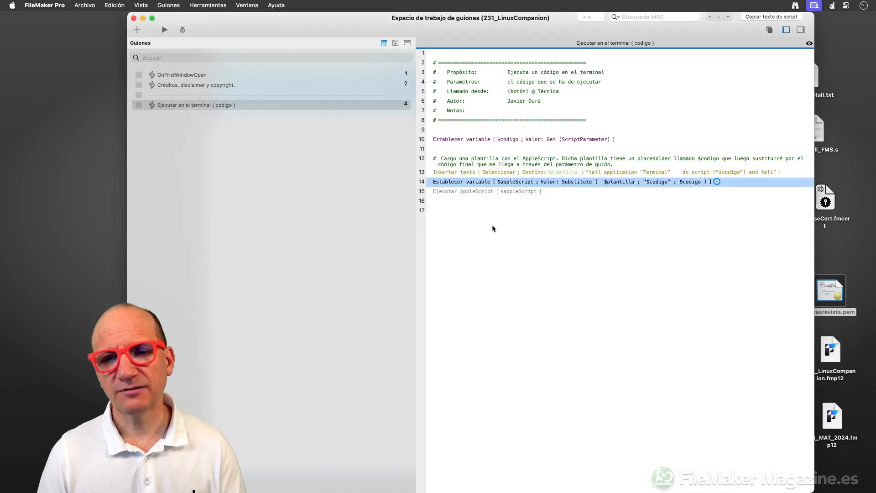
{"action": "left_click", "coordinate": [466, 191]}
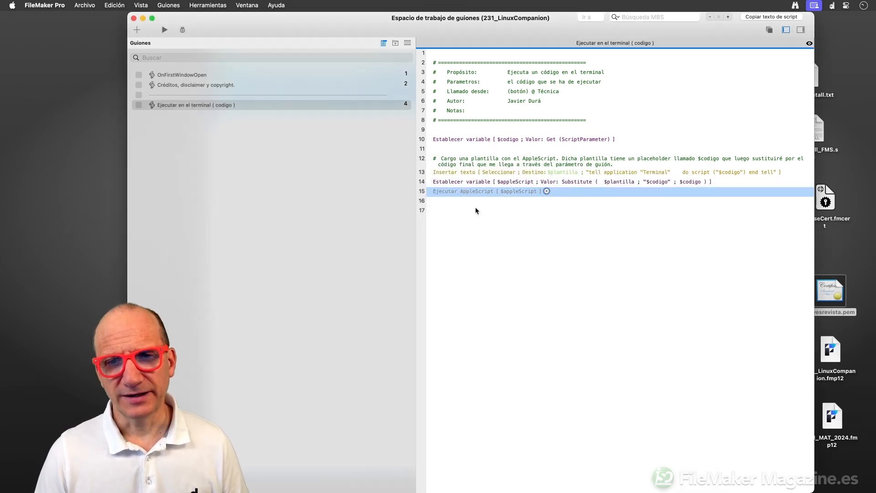
{"action": "left_click", "coordinate": [475, 210]}
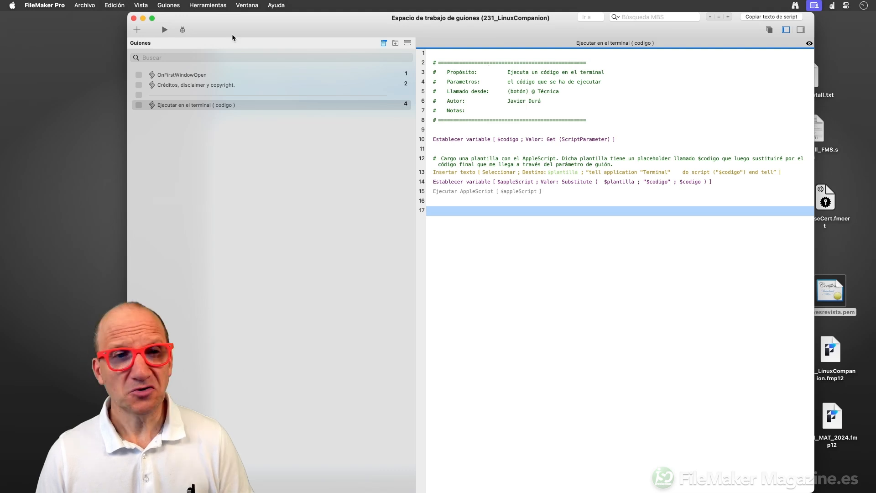
{"action": "left_click", "coordinate": [134, 18]}
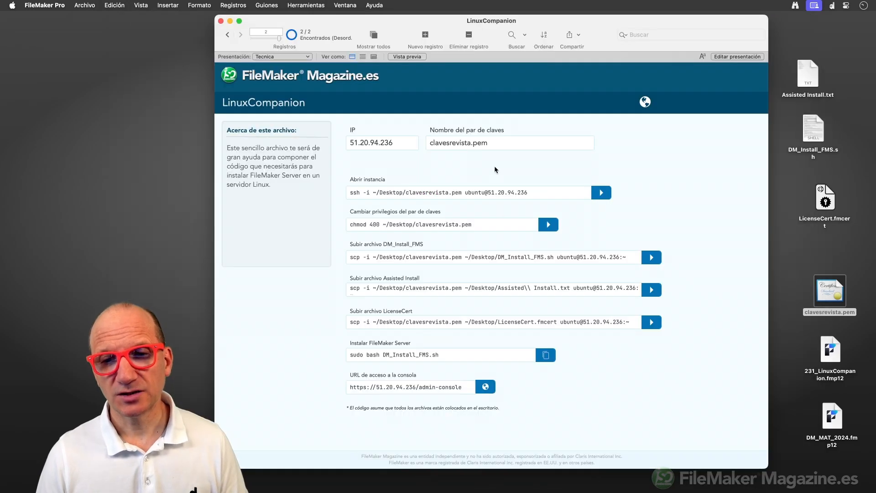
{"action": "left_click", "coordinate": [509, 193]}
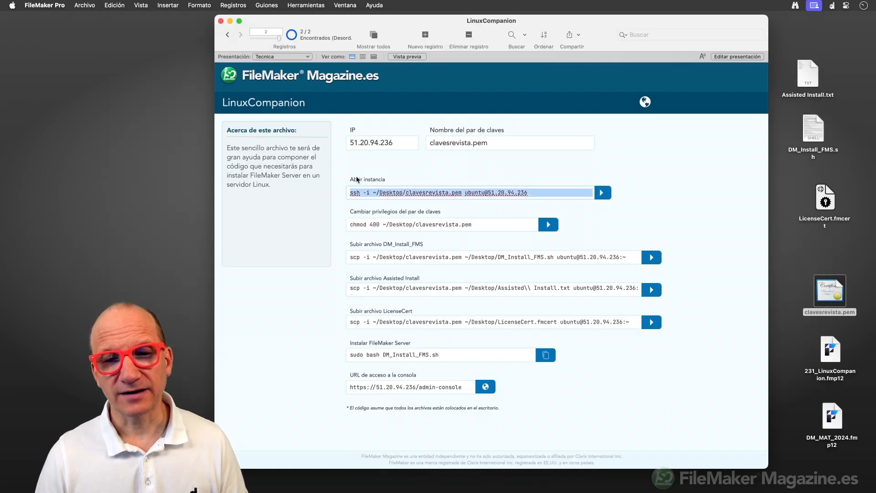
{"action": "left_click", "coordinate": [411, 165]}
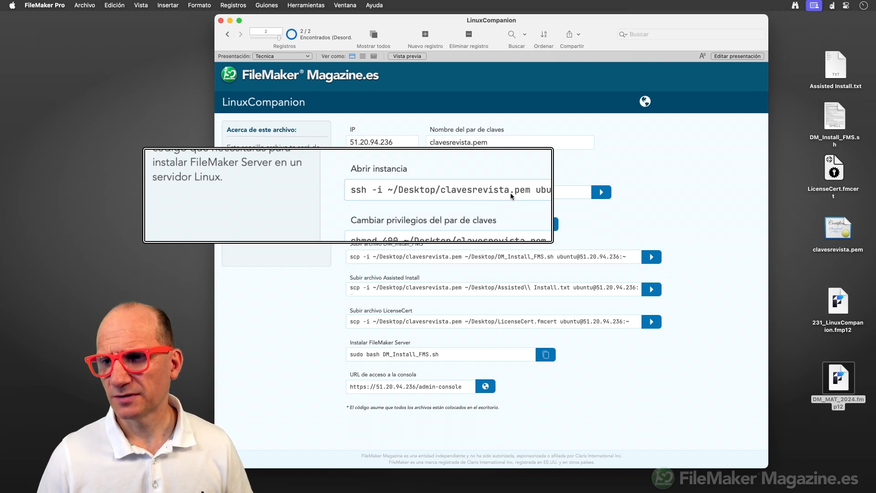
{"action": "key", "text": "F5"}
{"action": "key", "text": "alt+super+8"}
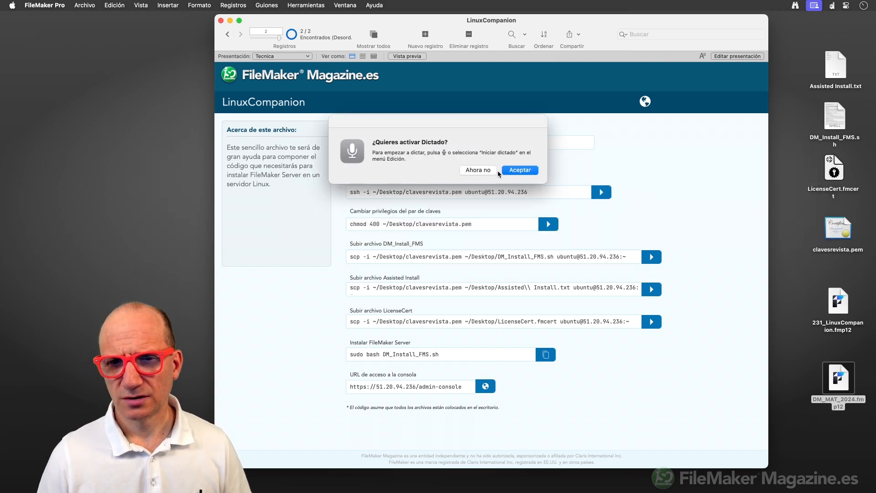
{"action": "left_click", "coordinate": [464, 169]}
{"action": "left_click", "coordinate": [839, 225]}
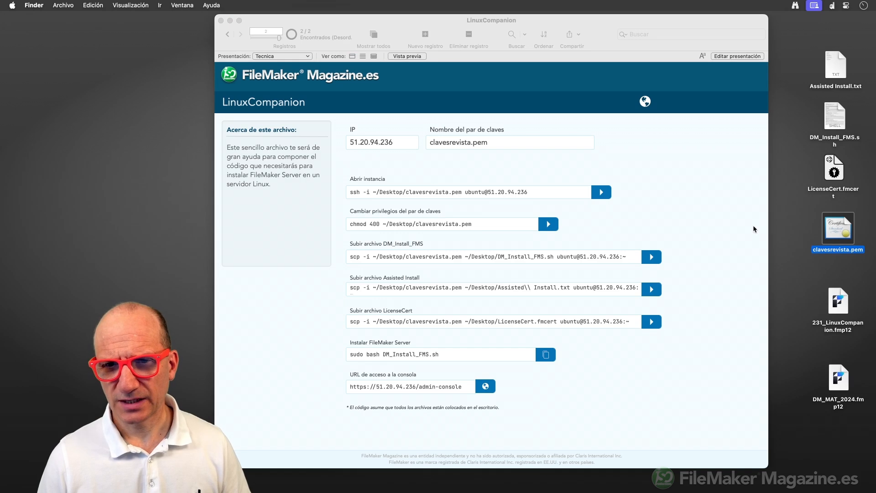
{"action": "left_click", "coordinate": [500, 196]}
{"action": "key", "text": "alt+super+8"}
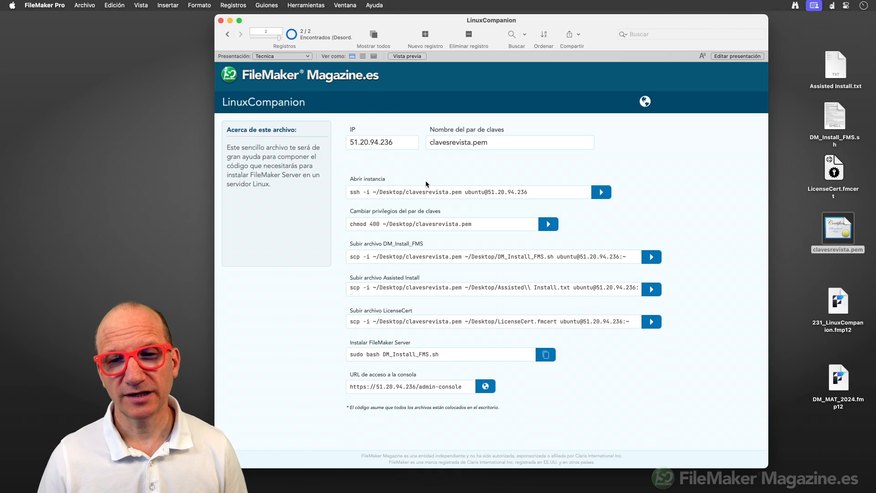
Run the Abrir instancia ssh command, allowing Terminal control and Desktop access.
{"action": "left_click", "coordinate": [602, 193]}
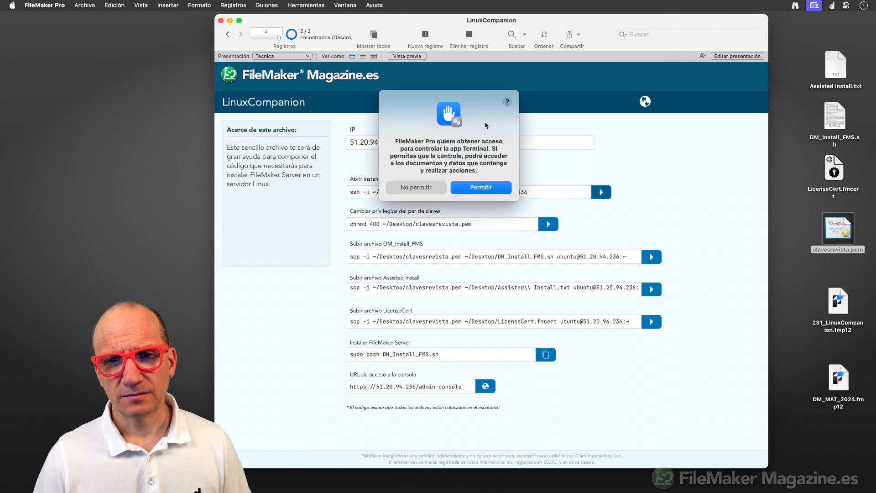
{"action": "left_click", "coordinate": [485, 188]}
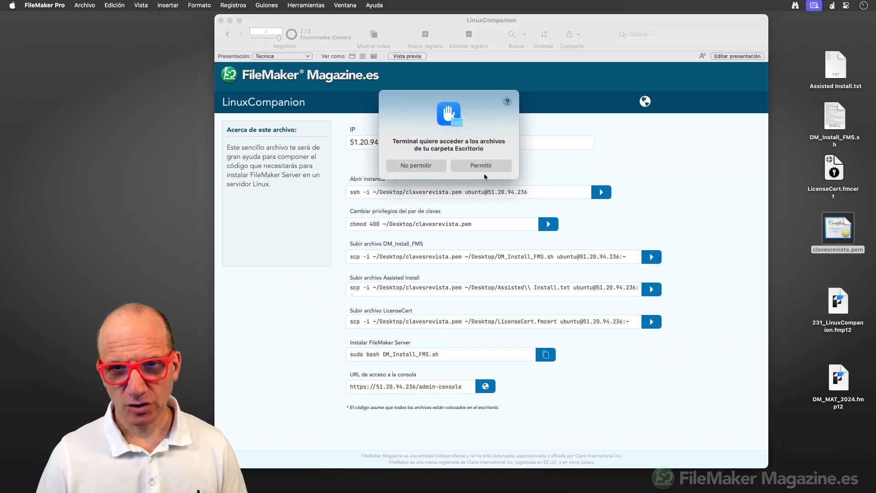
{"action": "left_click", "coordinate": [483, 166]}
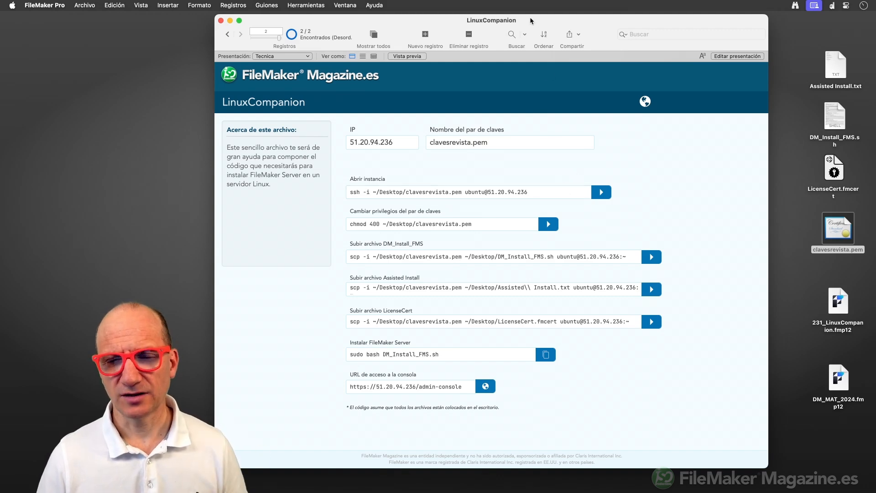
{"action": "left_click_drag", "start_coordinate": [530, 17], "coordinate": [549, 182]}
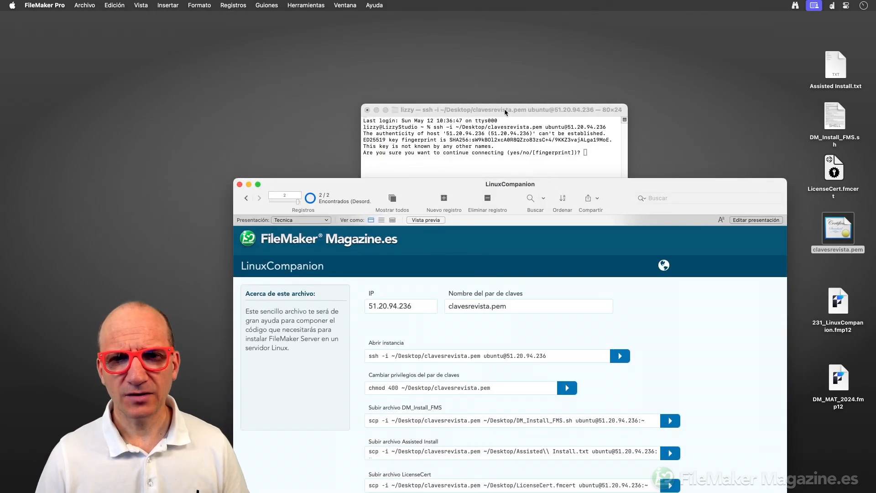
{"action": "left_click_drag", "start_coordinate": [504, 109], "coordinate": [442, 39]}
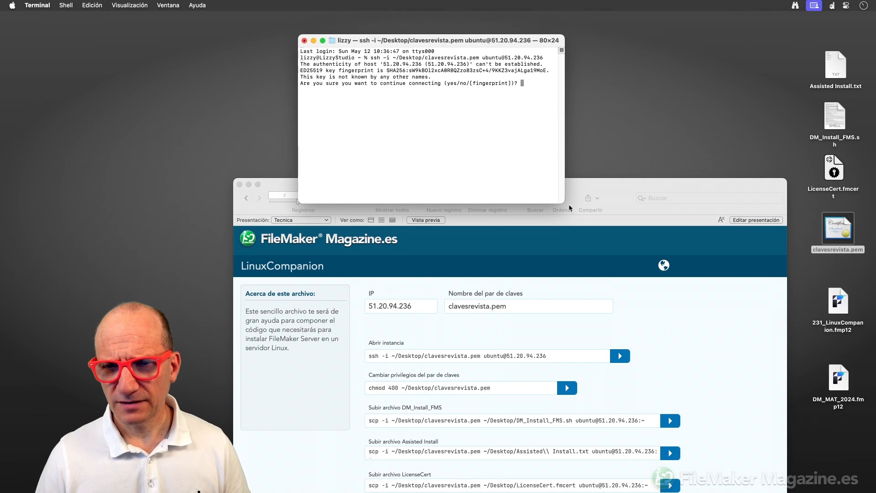
{"action": "left_click_drag", "start_coordinate": [565, 203], "coordinate": [670, 273]}
{"action": "key", "text": "super+plus"}
{"action": "key", "text": "super+plus"}
{"action": "key", "text": "super+plus"}
{"action": "key", "text": "super+plus"}
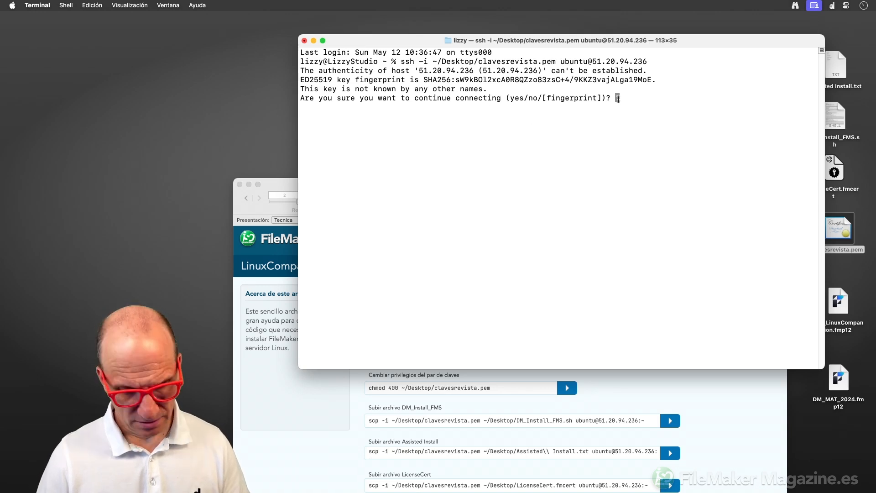
Accept the server's host key with 'yes' and note the clavesrevista.pem too-open permissions error.
{"action": "type", "text": "yes"}
{"action": "key", "text": "Return"}
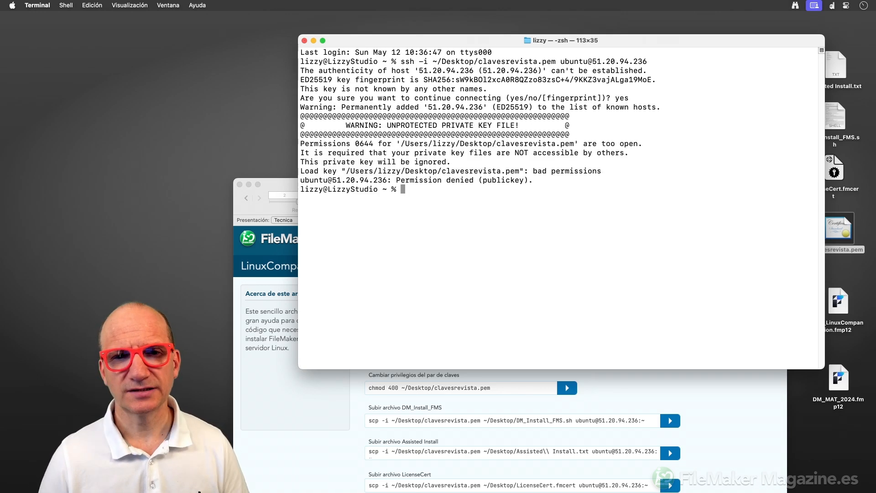
{"action": "left_click_drag", "start_coordinate": [528, 45], "coordinate": [479, 37]}
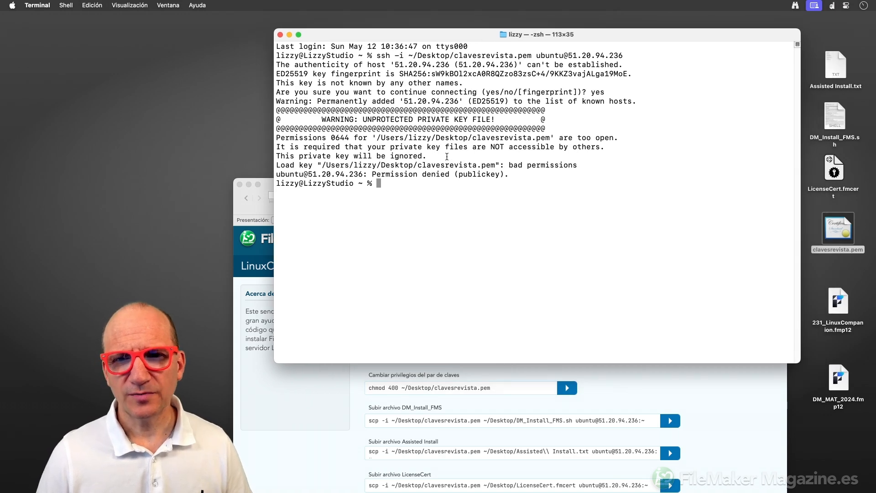
{"action": "left_click_drag", "start_coordinate": [473, 138], "coordinate": [550, 140]}
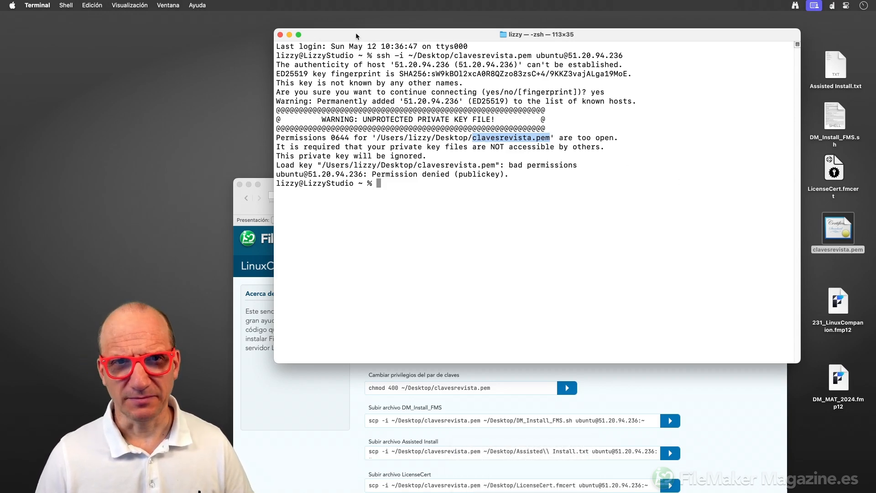
{"action": "left_click_drag", "start_coordinate": [356, 34], "coordinate": [530, 303]}
{"action": "left_click_drag", "start_coordinate": [450, 186], "coordinate": [450, 18]}
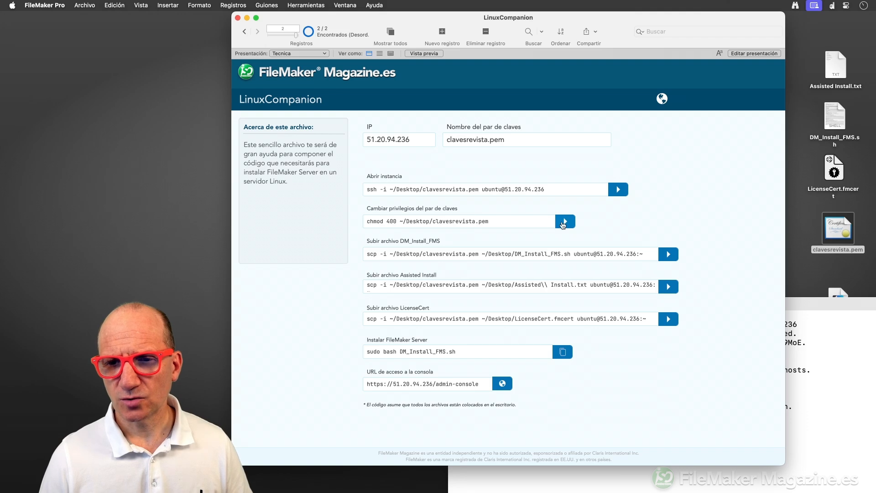
Run chmod 400 on clavesrevista.pem from LinuxCompanion and close its Terminal window.
{"action": "left_click", "coordinate": [565, 221]}
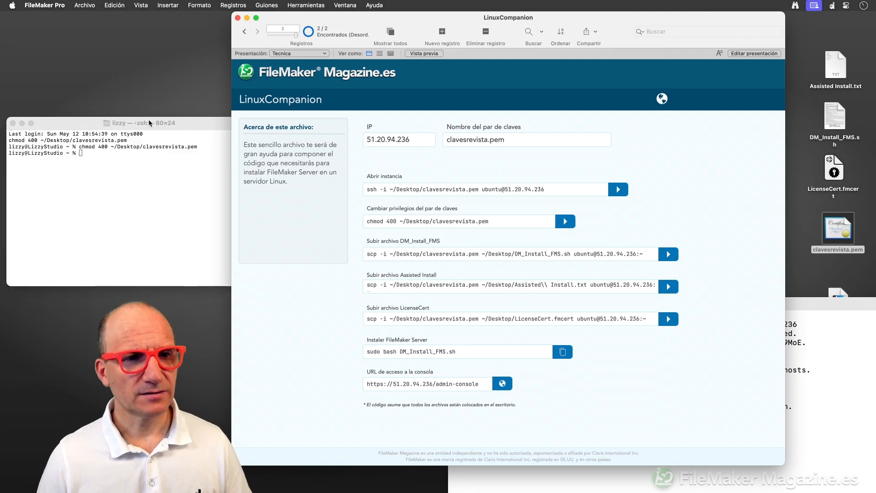
{"action": "left_click_drag", "start_coordinate": [148, 124], "coordinate": [493, 107]}
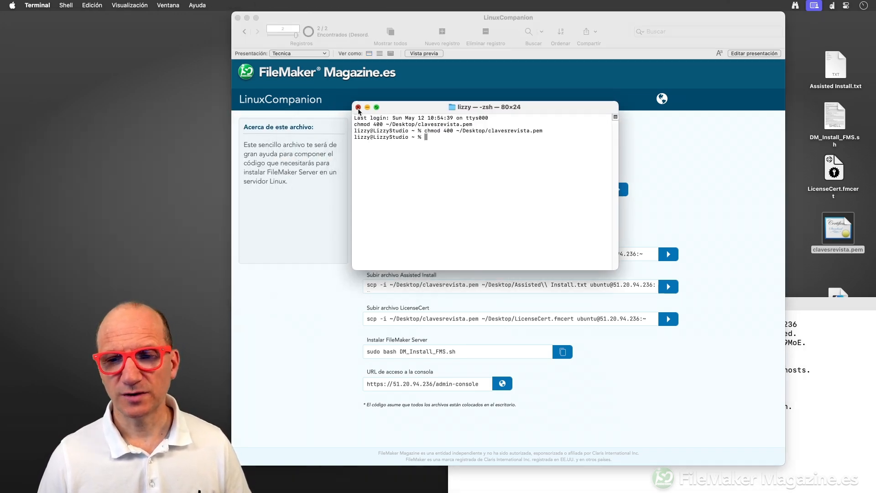
{"action": "left_click", "coordinate": [358, 106]}
Rerun the ssh command and enlarge the session window to read the Ubuntu 22.04.4 welcome.
{"action": "left_click", "coordinate": [675, 224]}
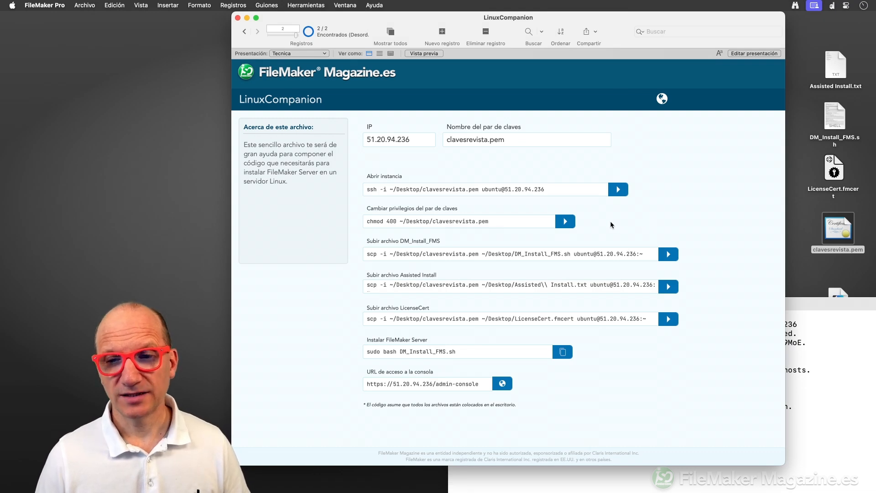
{"action": "left_click", "coordinate": [618, 190]}
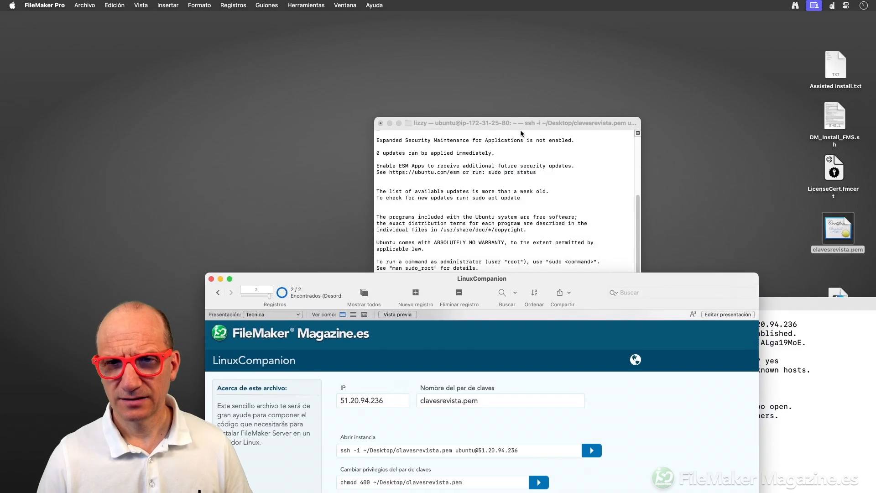
{"action": "left_click_drag", "start_coordinate": [520, 127], "coordinate": [480, 42]}
{"action": "left_click_drag", "start_coordinate": [597, 203], "coordinate": [680, 372]}
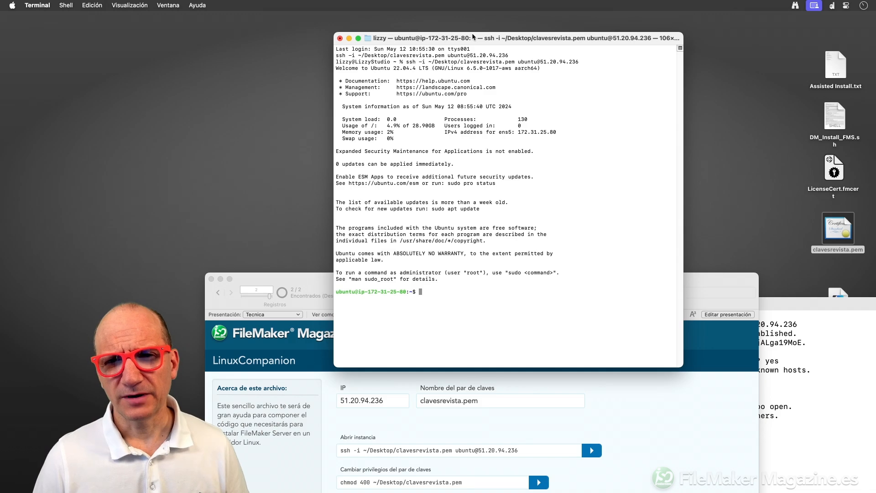
{"action": "left_click_drag", "start_coordinate": [473, 36], "coordinate": [689, 378]}
Upload DM_Install_FMS.sh to the server with its LinuxCompanion scp command.
{"action": "left_click", "coordinate": [437, 275]}
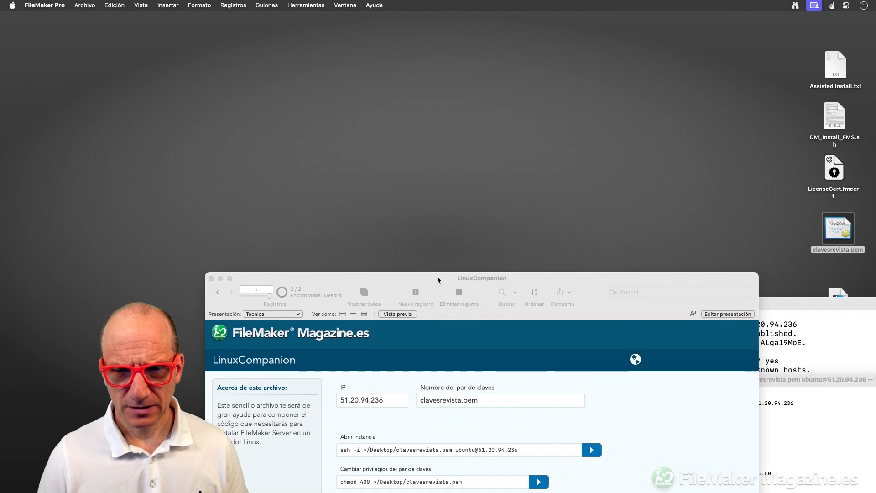
{"action": "left_click_drag", "start_coordinate": [437, 276], "coordinate": [440, 15]}
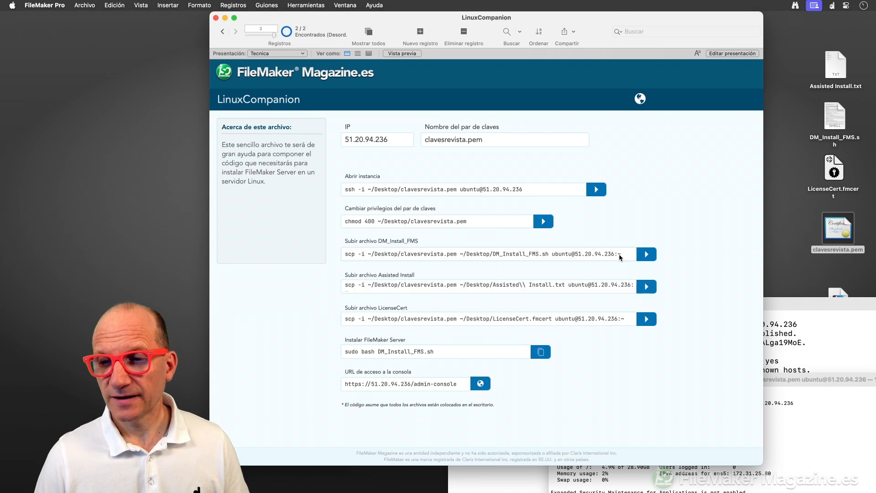
{"action": "left_click", "coordinate": [644, 256]}
{"action": "left_click_drag", "start_coordinate": [574, 18], "coordinate": [548, 189]}
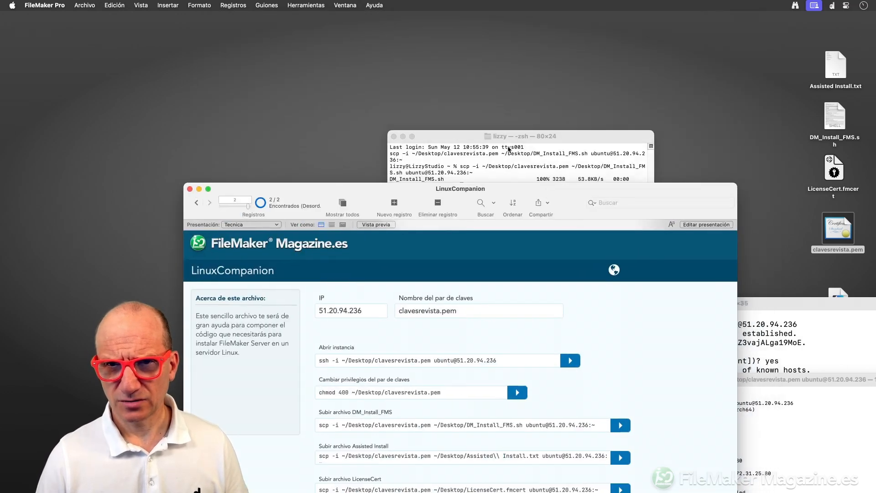
{"action": "left_click_drag", "start_coordinate": [504, 138], "coordinate": [709, 44]}
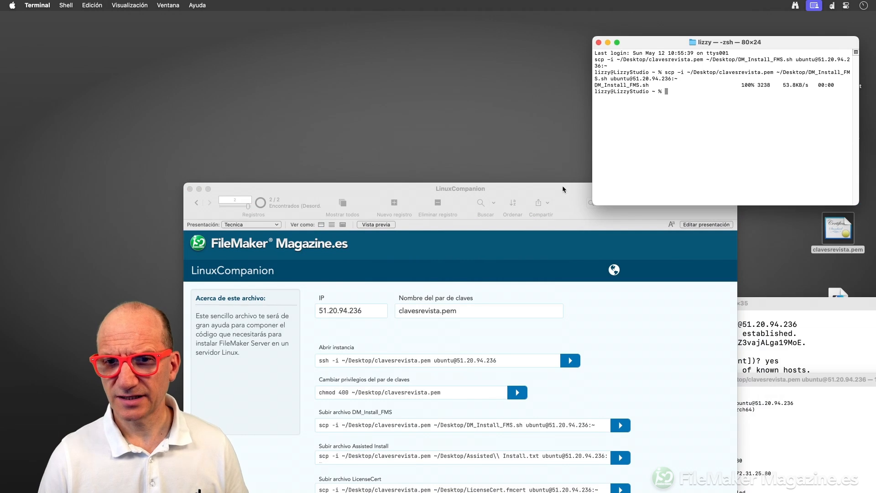
{"action": "left_click_drag", "start_coordinate": [562, 185], "coordinate": [513, 22]}
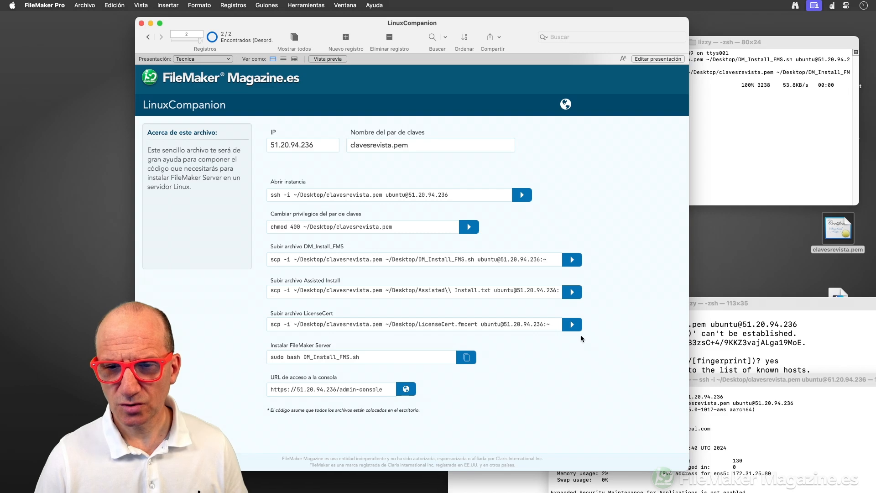
Check the LicenseCert.fmcert and Assisted Install.txt upload terminals reach 100%.
{"action": "left_click", "coordinate": [727, 159]}
{"action": "left_click_drag", "start_coordinate": [509, 28], "coordinate": [475, 206]}
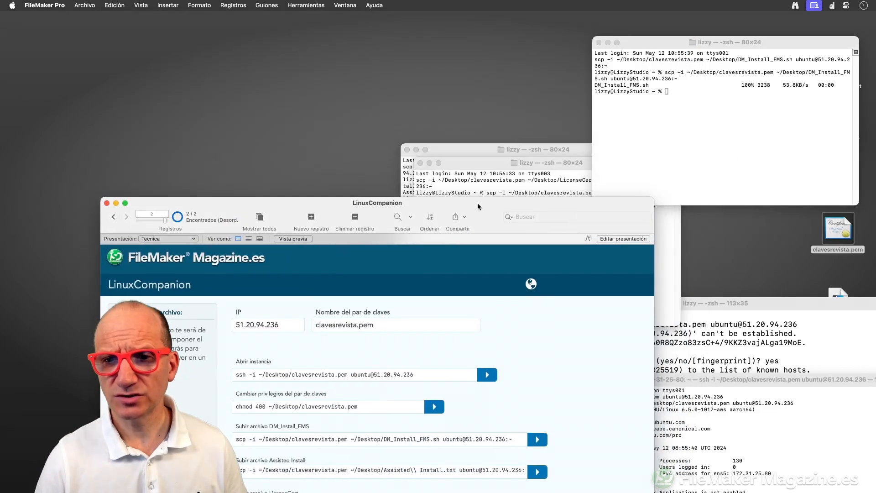
{"action": "left_click", "coordinate": [497, 155]}
{"action": "left_click_drag", "start_coordinate": [497, 155], "coordinate": [607, 105]}
{"action": "left_click", "coordinate": [514, 156]}
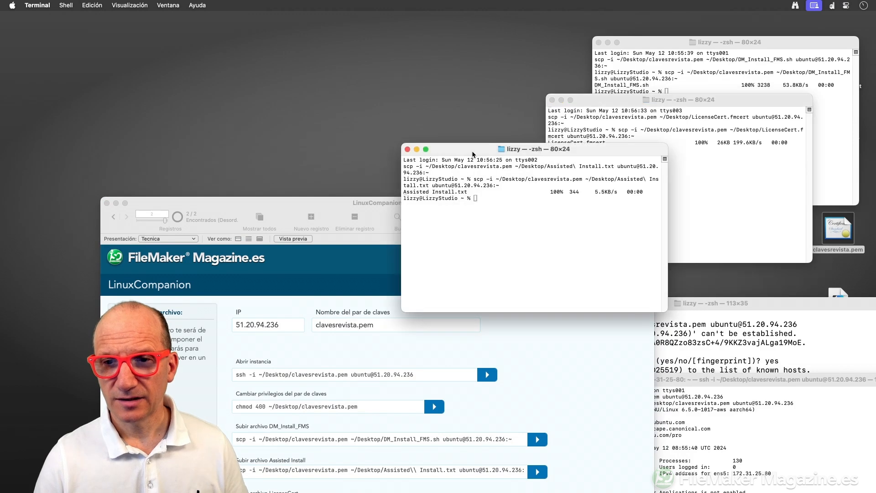
{"action": "left_click_drag", "start_coordinate": [514, 156], "coordinate": [709, 154]}
{"action": "left_click_drag", "start_coordinate": [500, 202], "coordinate": [537, 24]}
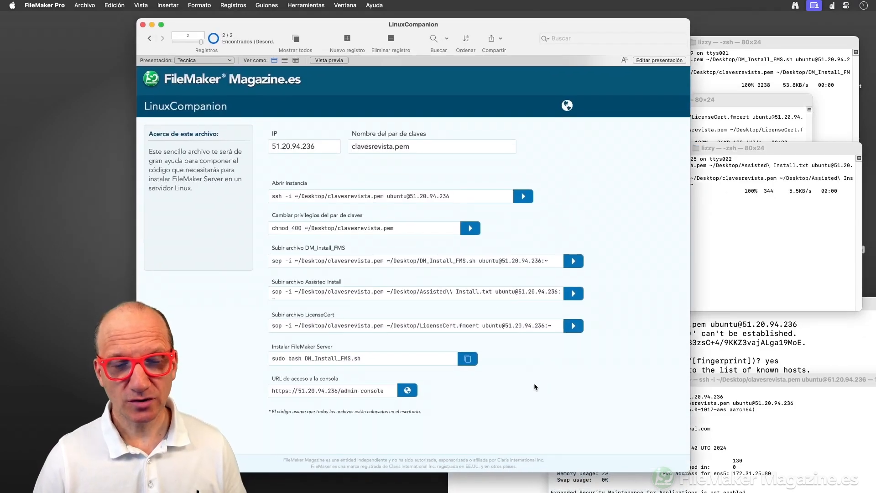
{"action": "left_click_drag", "start_coordinate": [474, 19], "coordinate": [541, 17]}
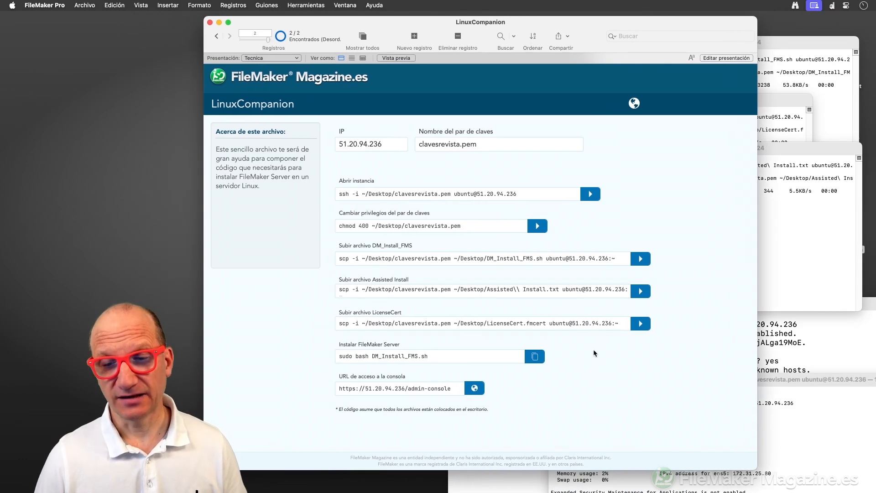
Copy the FileMaker Server install command and close the finished upload and local terminals.
{"action": "left_click", "coordinate": [366, 358]}
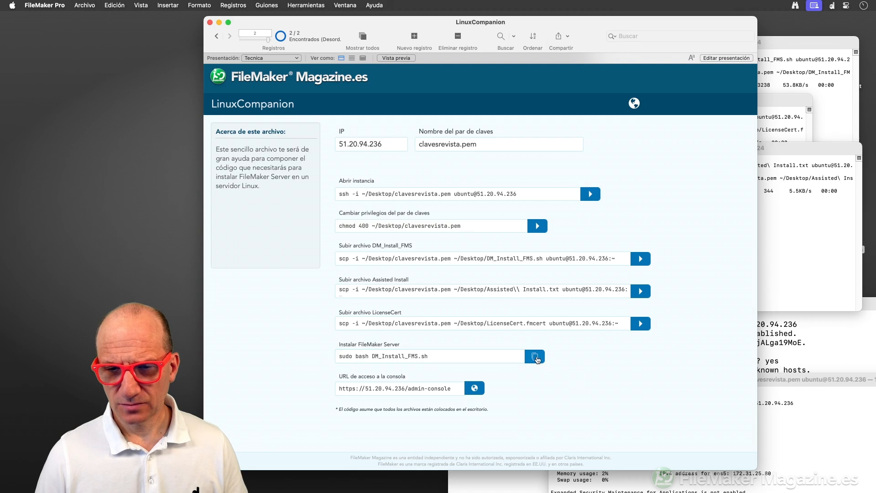
{"action": "left_click", "coordinate": [535, 356]}
{"action": "left_click_drag", "start_coordinate": [598, 28], "coordinate": [453, 198]}
{"action": "left_click", "coordinate": [652, 150]}
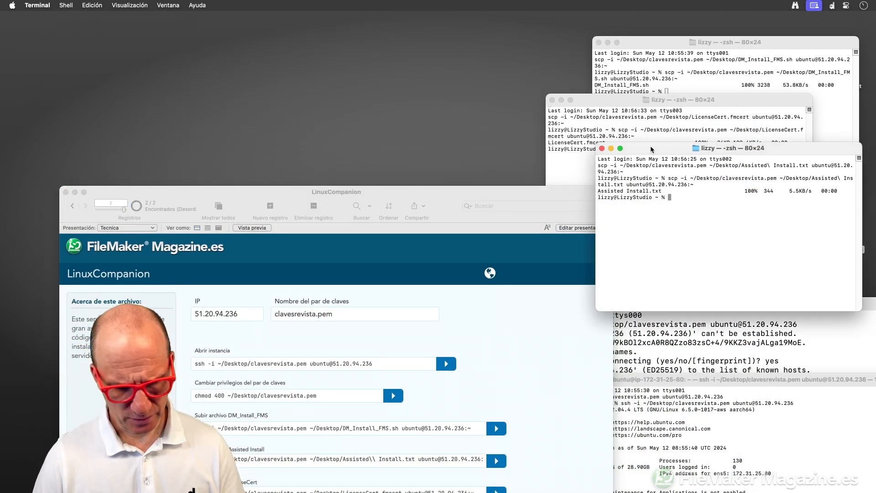
{"action": "key", "text": "super+w"}
{"action": "key", "text": "super+w"}
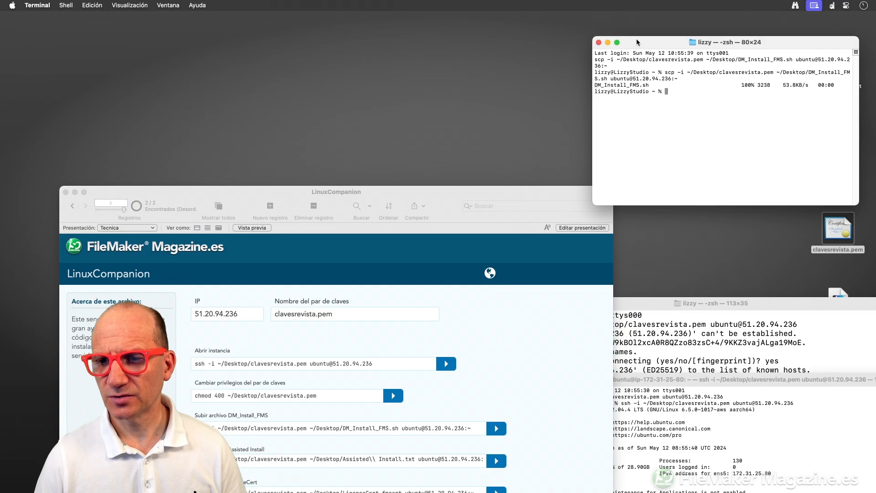
{"action": "key", "text": "super+w"}
{"action": "left_click_drag", "start_coordinate": [656, 304], "coordinate": [515, 40]}
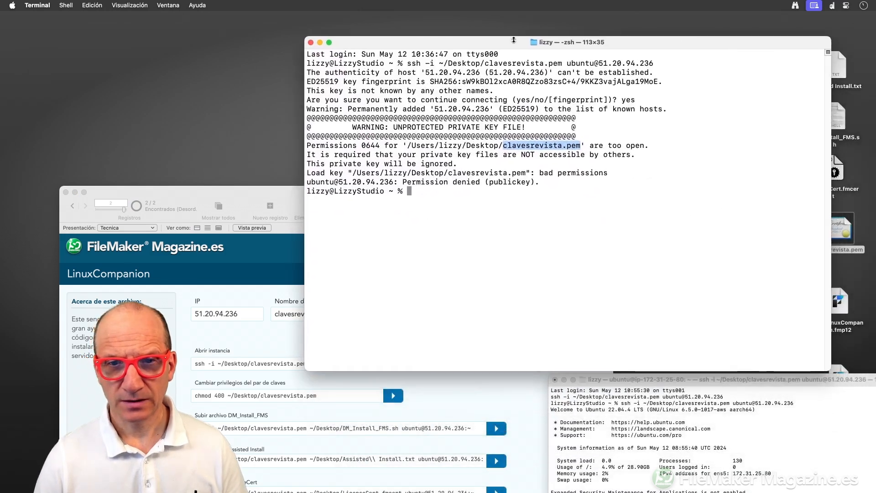
{"action": "key", "text": "super+w"}
Run the install command in the ssh session and accept the kernel upgrade and service-restart prompts.
{"action": "left_click_drag", "start_coordinate": [725, 382], "coordinate": [518, 34]}
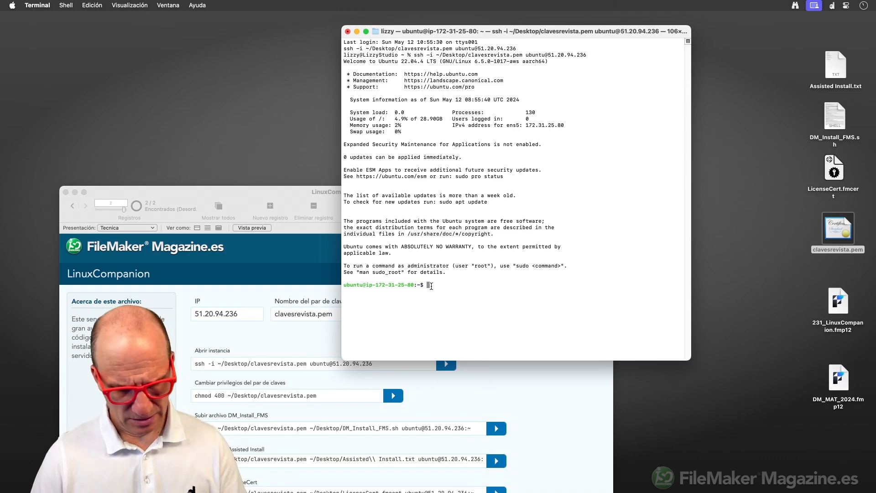
{"action": "key", "text": "super+v"}
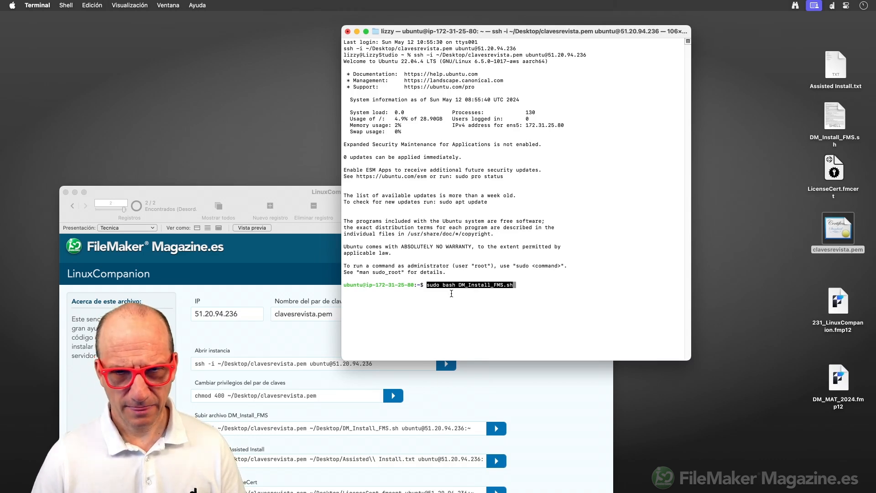
{"action": "key", "text": "Return"}
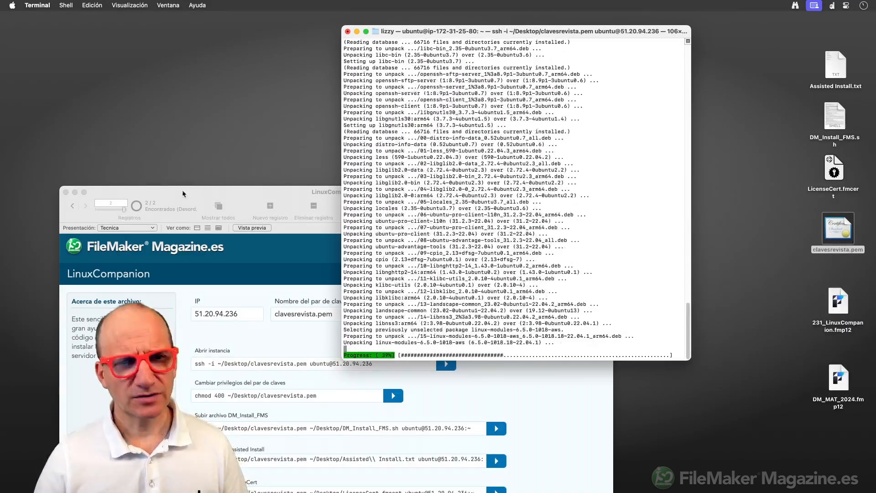
{"action": "left_click_drag", "start_coordinate": [183, 194], "coordinate": [518, 396]}
{"action": "left_click", "coordinate": [514, 31]}
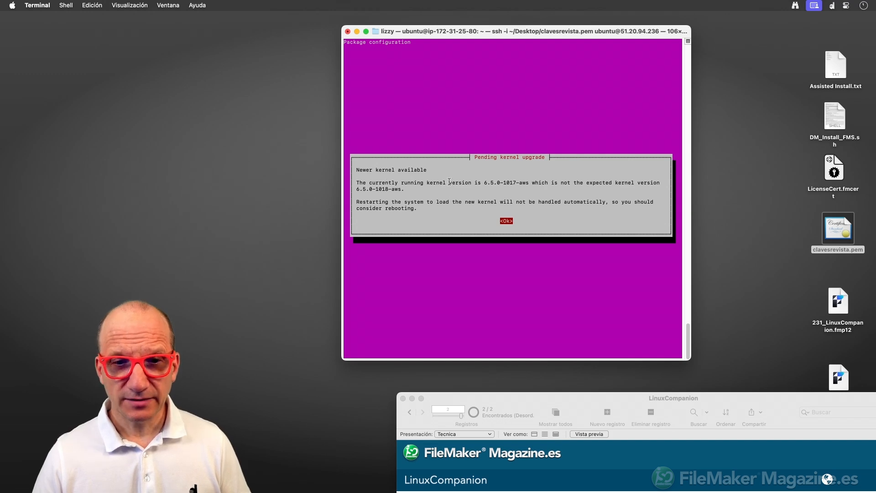
{"action": "key", "text": "Return"}
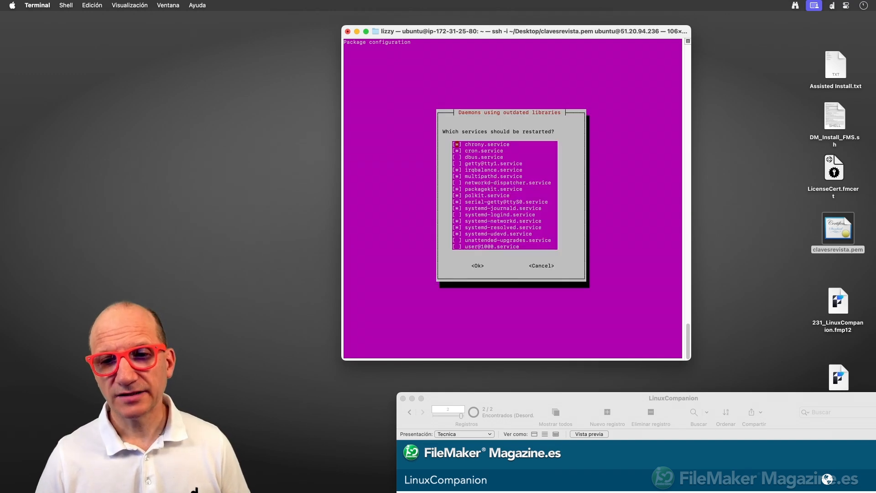
{"action": "key", "text": "Return"}
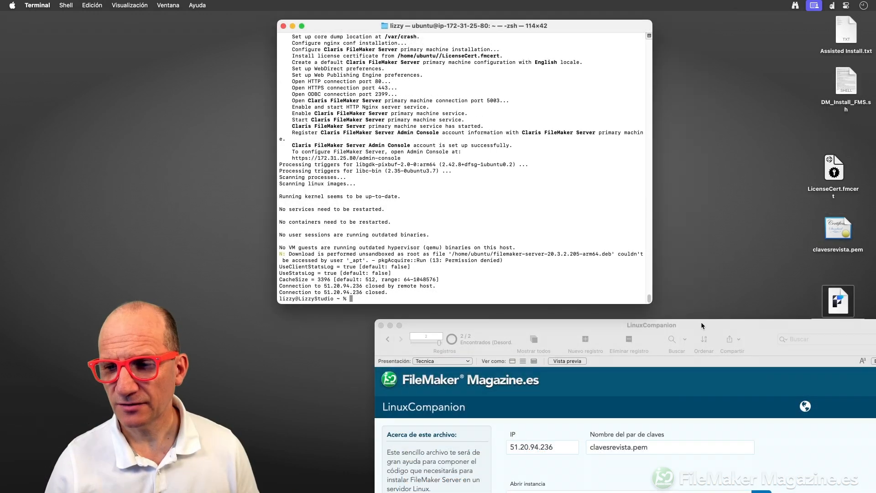
{"action": "left_click_drag", "start_coordinate": [701, 322], "coordinate": [564, 19]}
{"action": "left_click", "coordinate": [550, 394]}
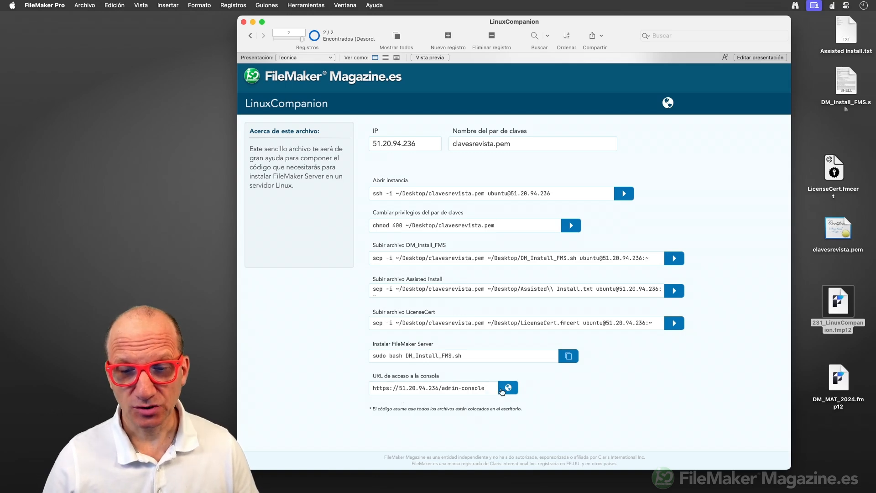
{"action": "left_click", "coordinate": [503, 391]}
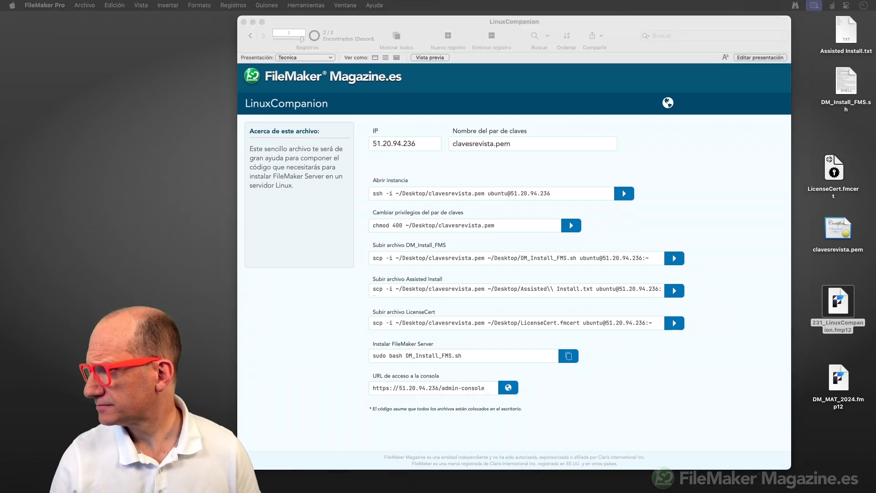
{"action": "left_click_drag", "start_coordinate": [875, 116], "coordinate": [583, 20]}
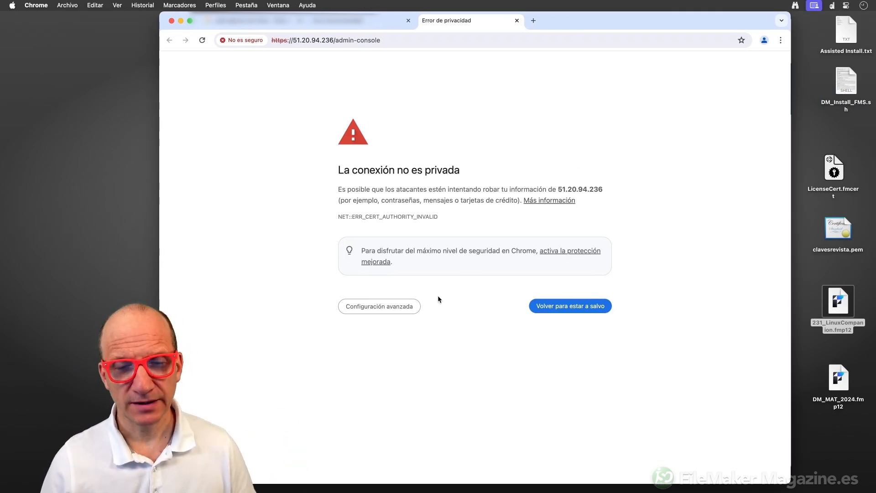
Get past the privacy warning and sign in to the Admin Console with the administrator credentials.
{"action": "left_click", "coordinate": [385, 308]}
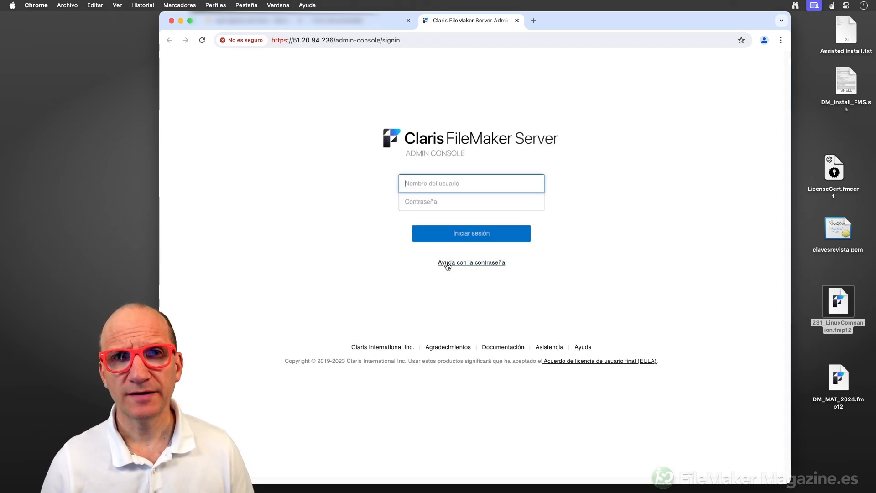
{"action": "type", "text": "adm"}
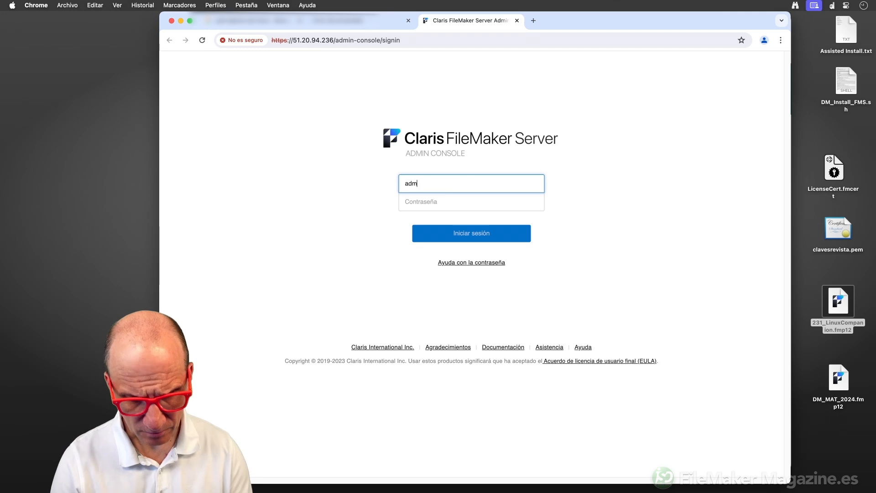
{"action": "type", "text": "in"}
{"action": "key", "text": "Tab"}
{"action": "type", "text": "•••"}
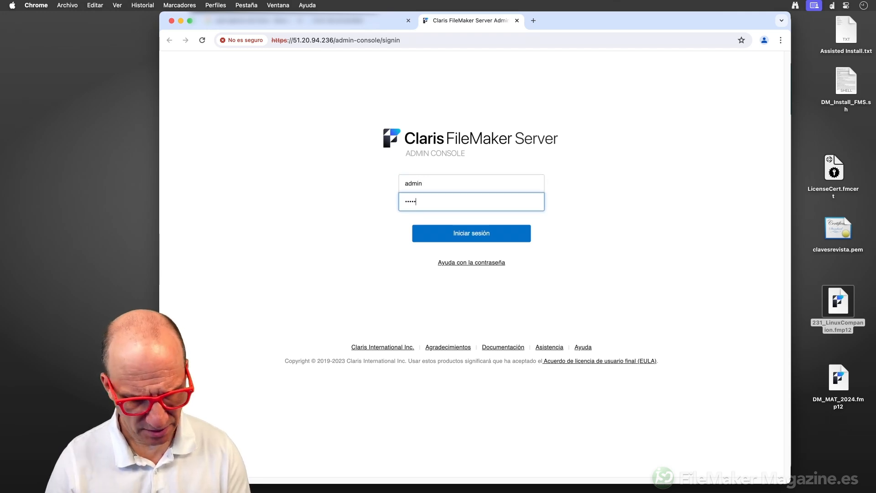
{"action": "type", "text": "•••••"}
{"action": "left_click", "coordinate": [481, 236]}
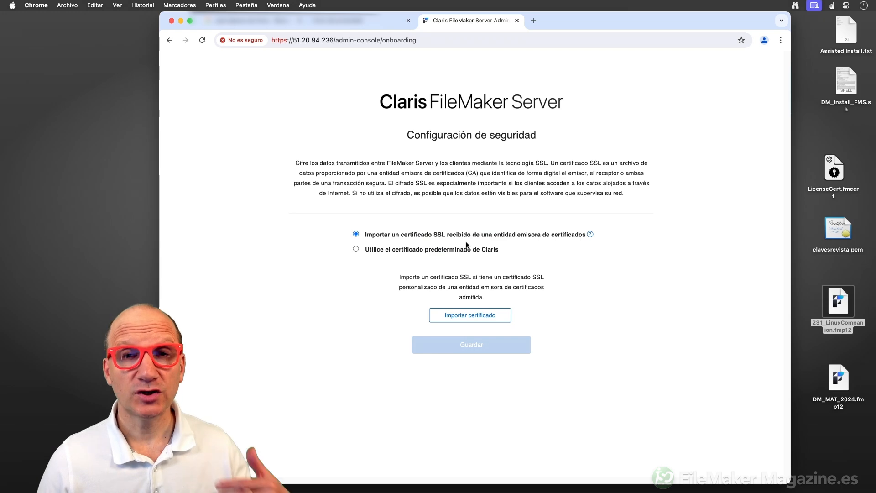
Switch the server to the default Claris certificate, save, and accept the risk.
{"action": "left_click", "coordinate": [357, 250]}
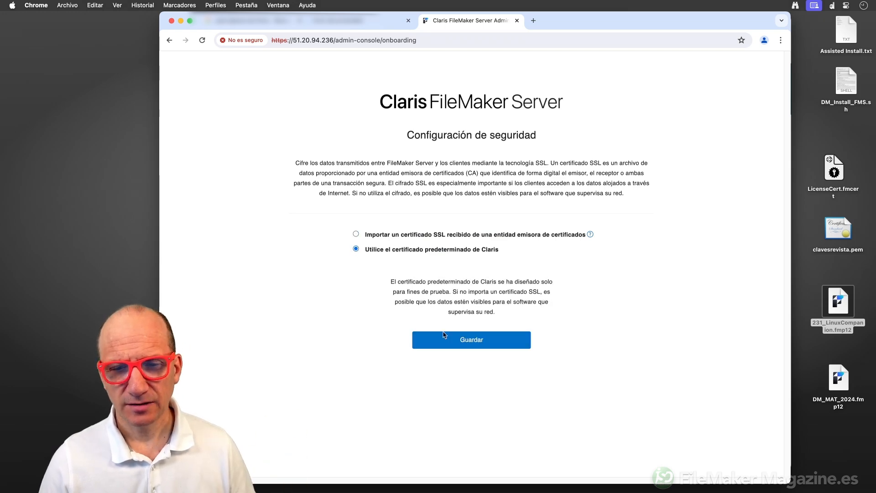
{"action": "left_click", "coordinate": [473, 340]}
{"action": "left_click", "coordinate": [370, 201]}
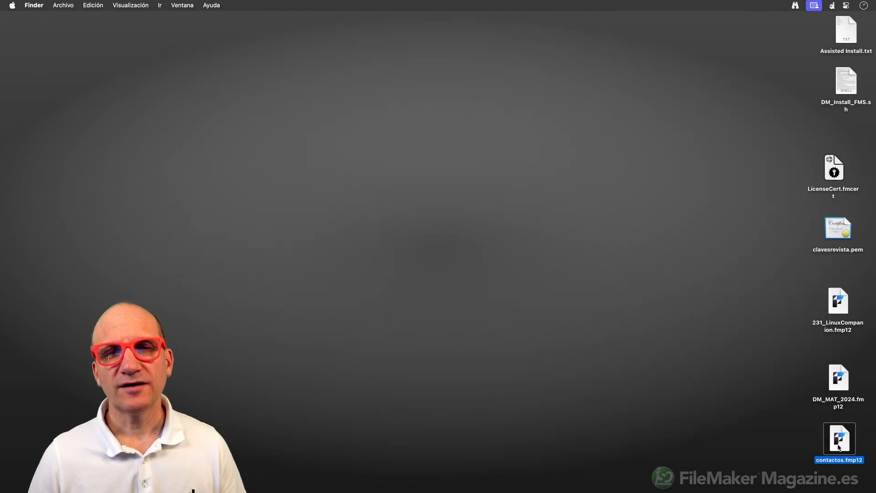
Open contactos.fmp12 from the desktop and log in to it.
{"action": "double_click", "coordinate": [838, 447]}
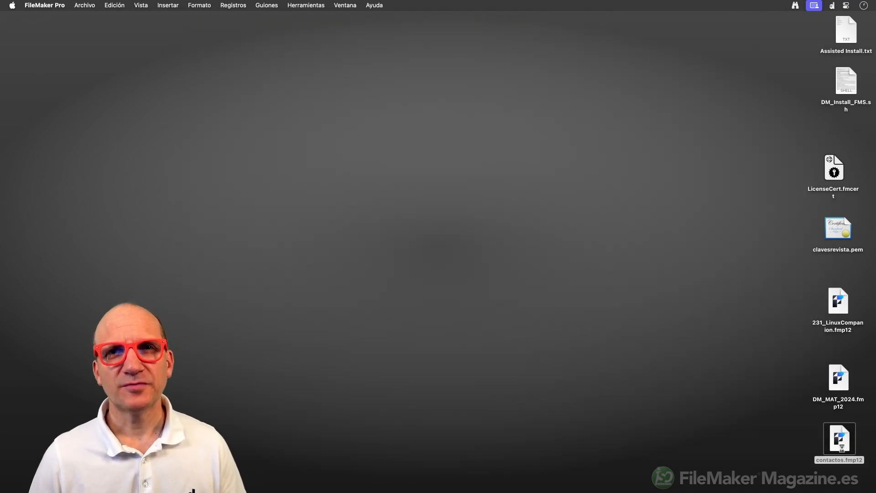
{"action": "type", "text": "•••"}
{"action": "key", "text": "Return"}
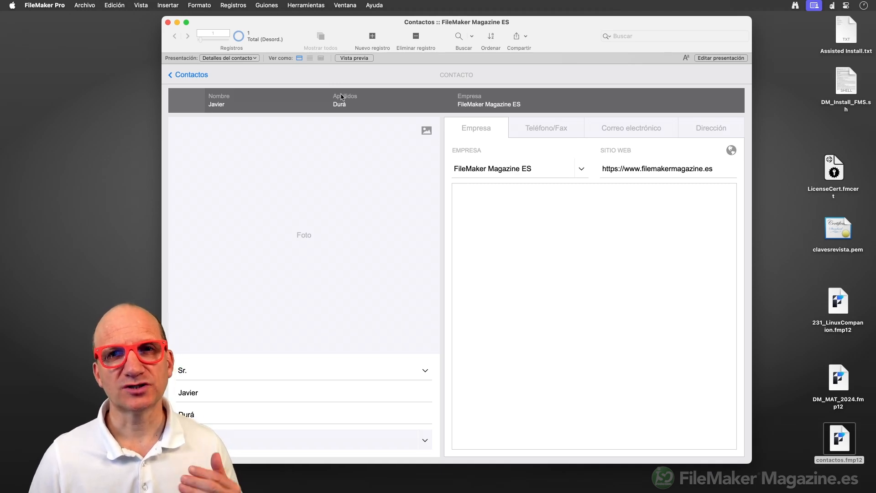
Verify the Admin account's [Acceso total] privilege set includes fmapp network access.
{"action": "left_click", "coordinate": [89, 6]}
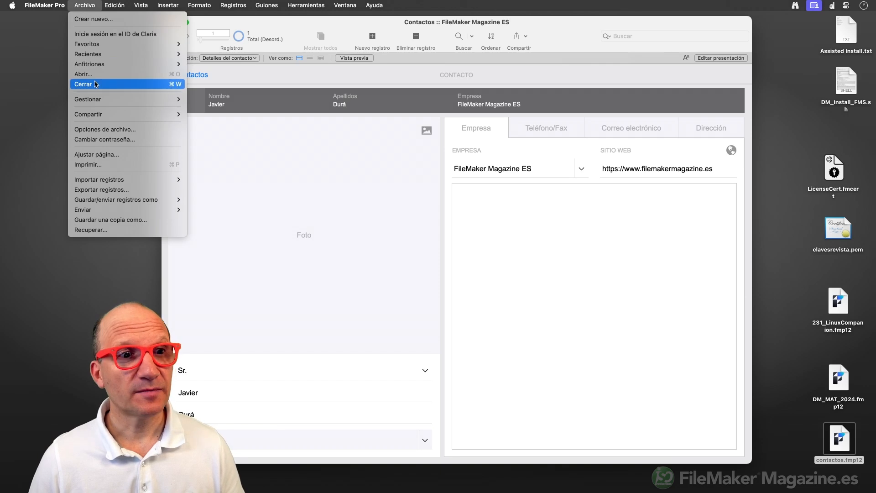
{"action": "mouse_move", "coordinate": [96, 100]}
{"action": "left_click", "coordinate": [205, 111]}
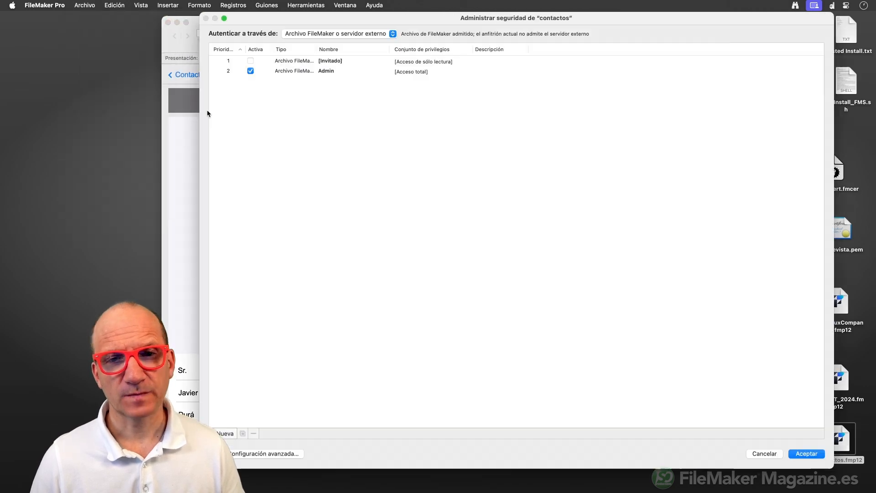
{"action": "left_click", "coordinate": [301, 72]}
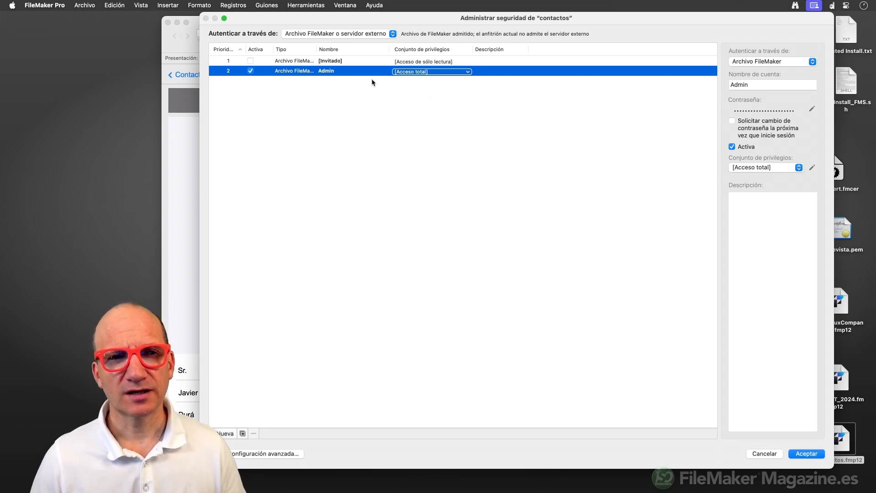
{"action": "left_click", "coordinate": [276, 454]}
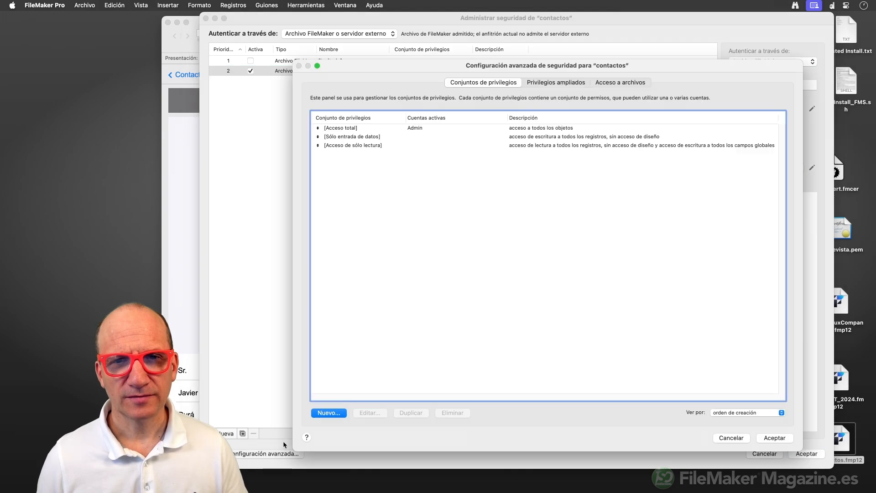
{"action": "double_click", "coordinate": [334, 129]}
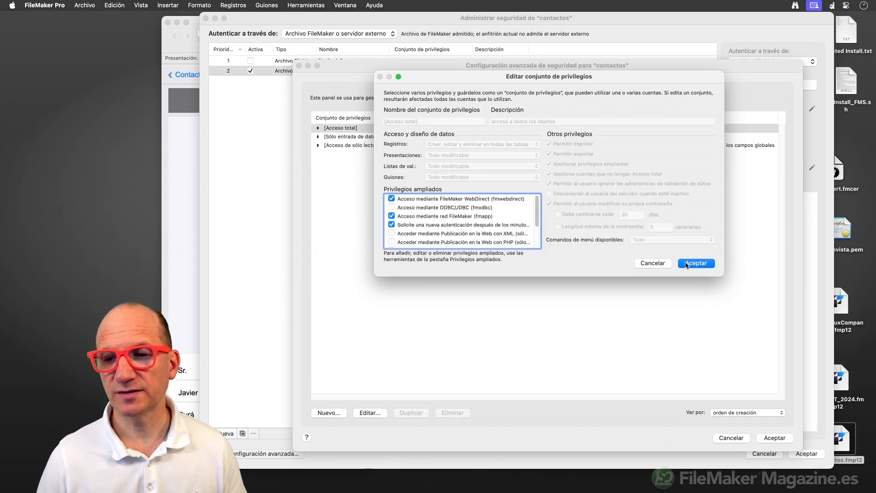
{"action": "left_click", "coordinate": [687, 263]}
{"action": "left_click", "coordinate": [776, 438]}
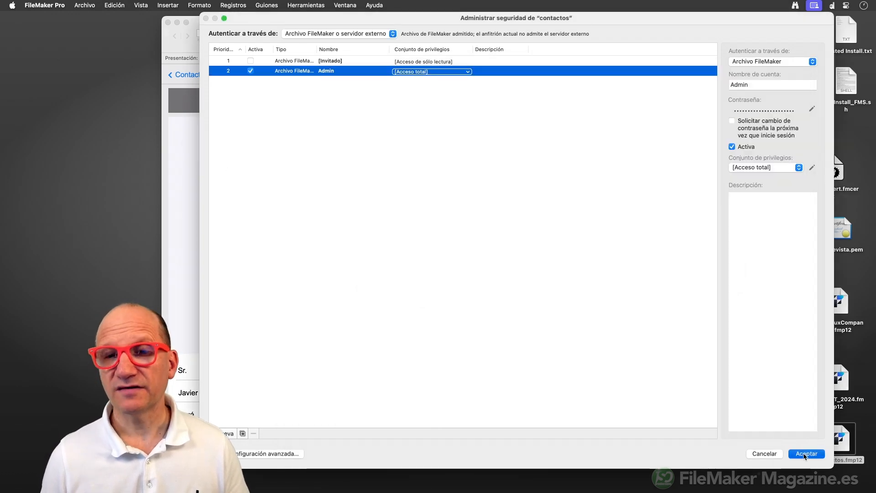
{"action": "left_click", "coordinate": [805, 454]}
Choose Subir al anfitrión from the sharing options and agree to close the file.
{"action": "left_click", "coordinate": [525, 37]}
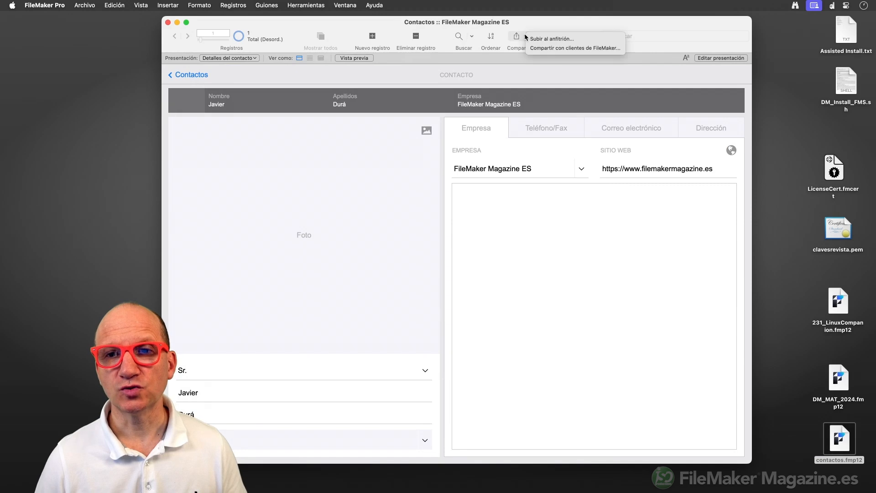
{"action": "left_click", "coordinate": [547, 40]}
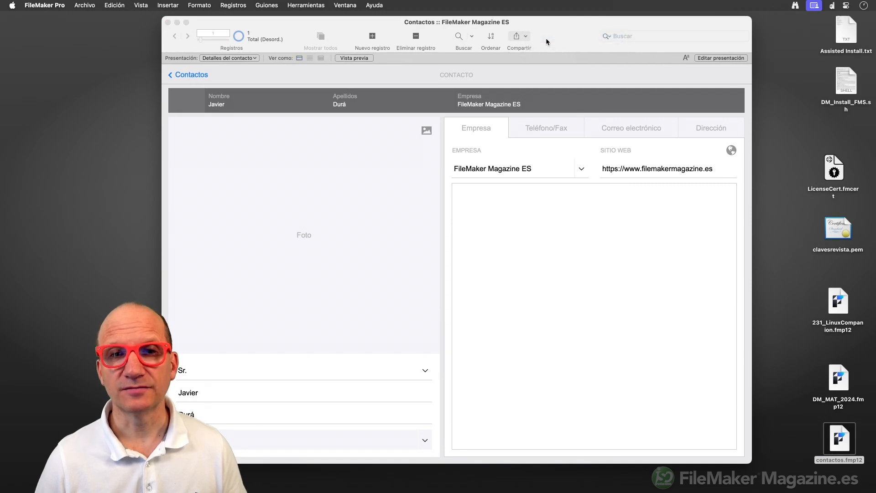
{"action": "left_click", "coordinate": [403, 184]}
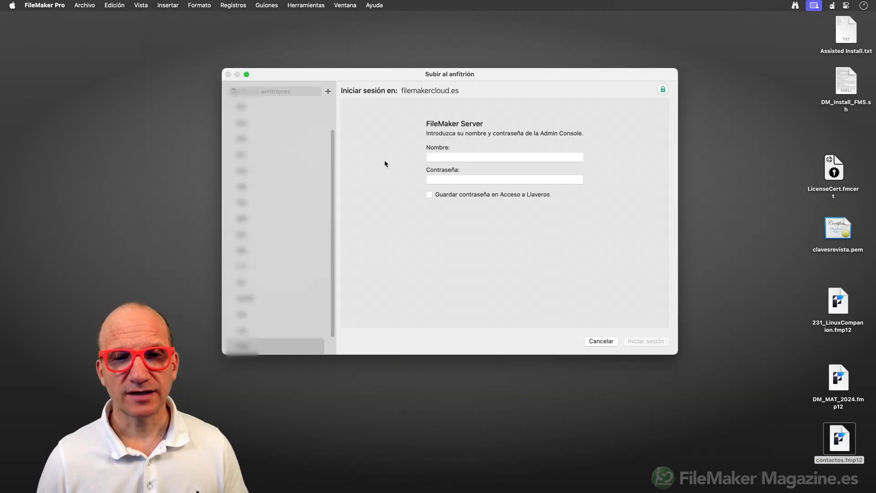
Add 51.20.94.236 as a favourite host named Linux and save it.
{"action": "left_click", "coordinate": [328, 92]}
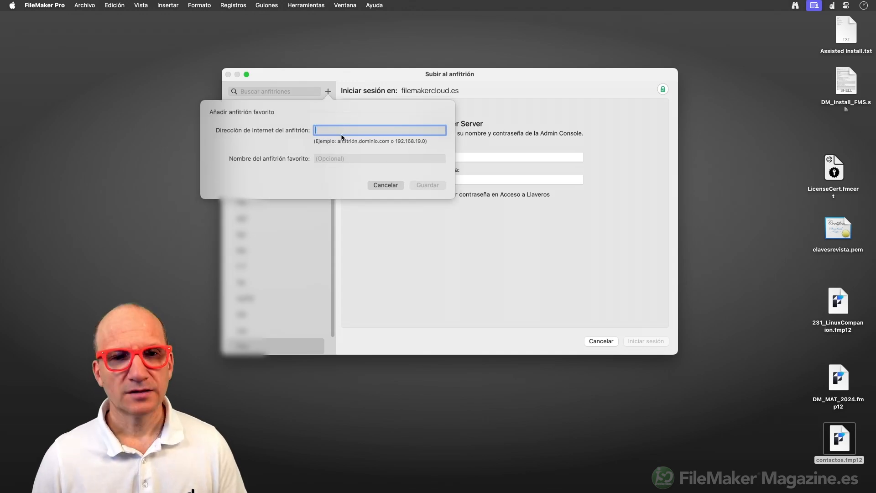
{"action": "type", "text": "51.20.94.236"}
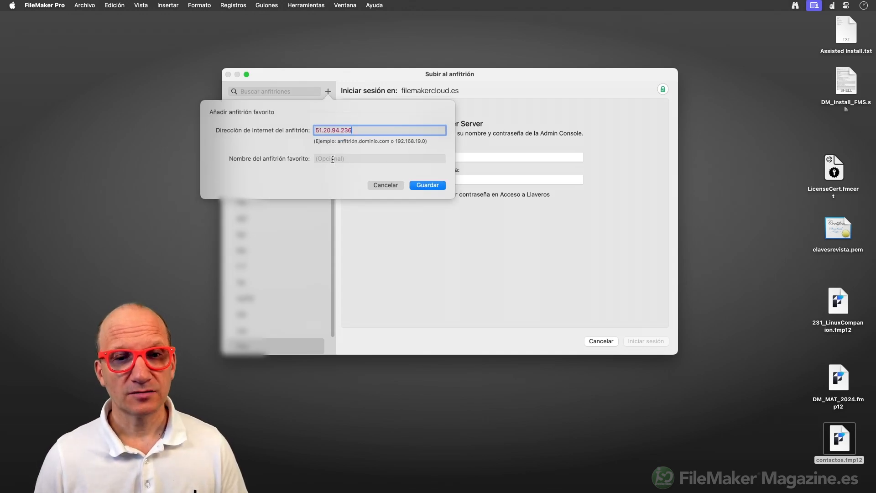
{"action": "left_click", "coordinate": [333, 159]}
{"action": "type", "text": "Li"}
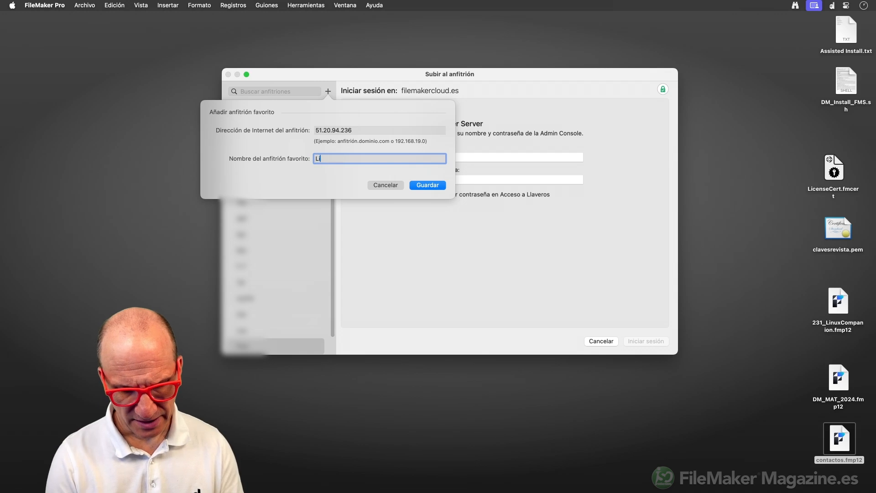
{"action": "type", "text": "nux"}
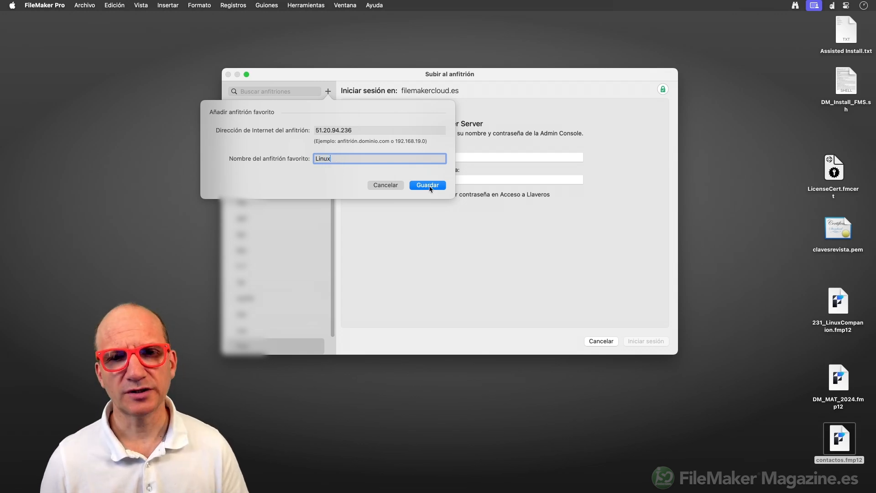
{"action": "left_click", "coordinate": [413, 185]}
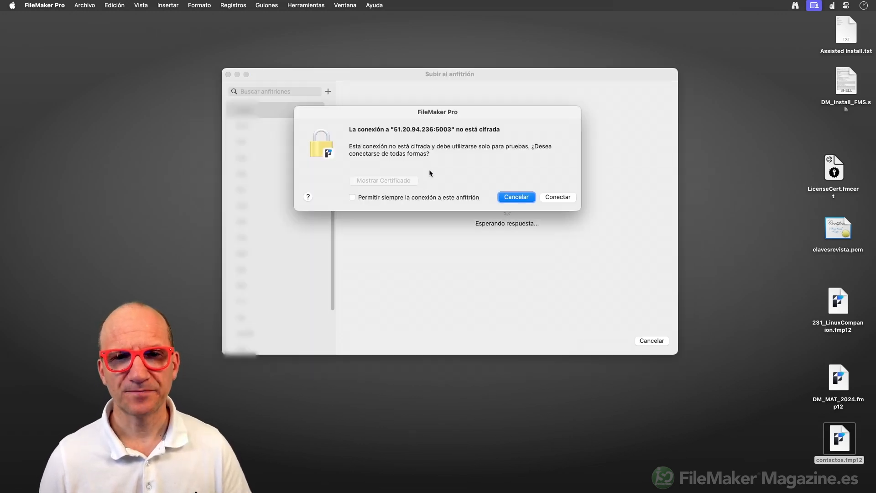
Always allow the unencrypted, uncertified host and connect on both alerts.
{"action": "left_click", "coordinate": [423, 200]}
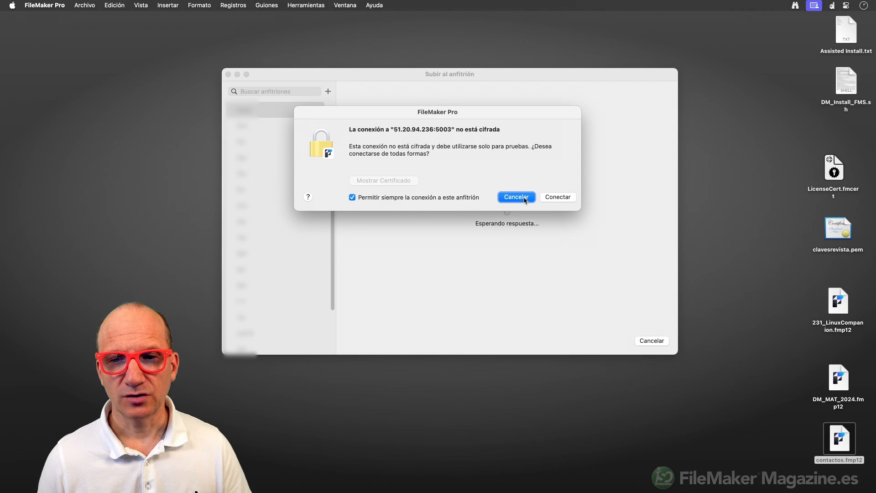
{"action": "left_click", "coordinate": [557, 197]}
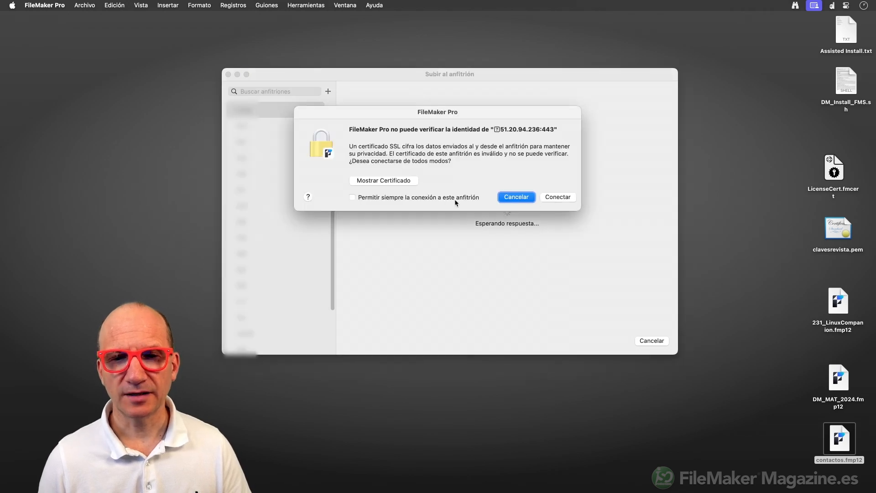
{"action": "left_click", "coordinate": [353, 197]}
{"action": "left_click", "coordinate": [557, 197]}
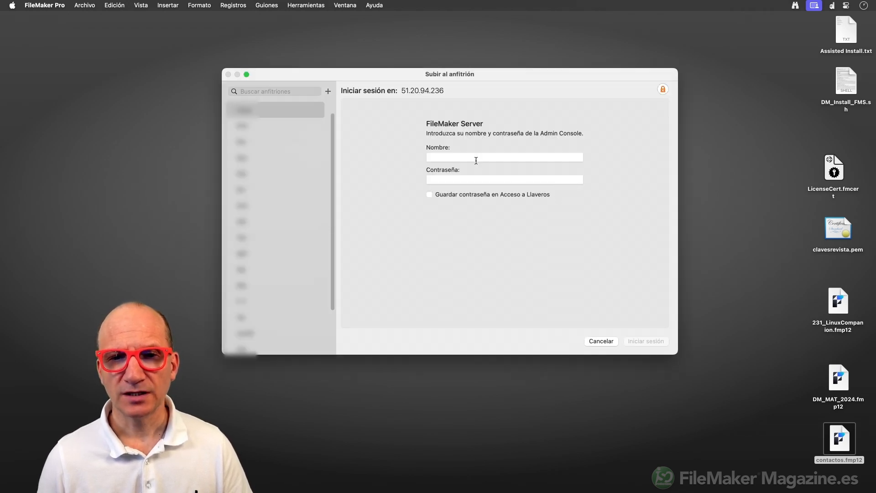
{"action": "left_click", "coordinate": [475, 160]}
Sign in to the server's Admin Console with the administrator name and password.
{"action": "mouse_move", "coordinate": [483, 72]}
{"action": "left_mouse_down"}
{"action": "mouse_move", "coordinate": [477, 79]}
{"action": "mouse_move", "coordinate": [489, 80]}
{"action": "left_mouse_up"}
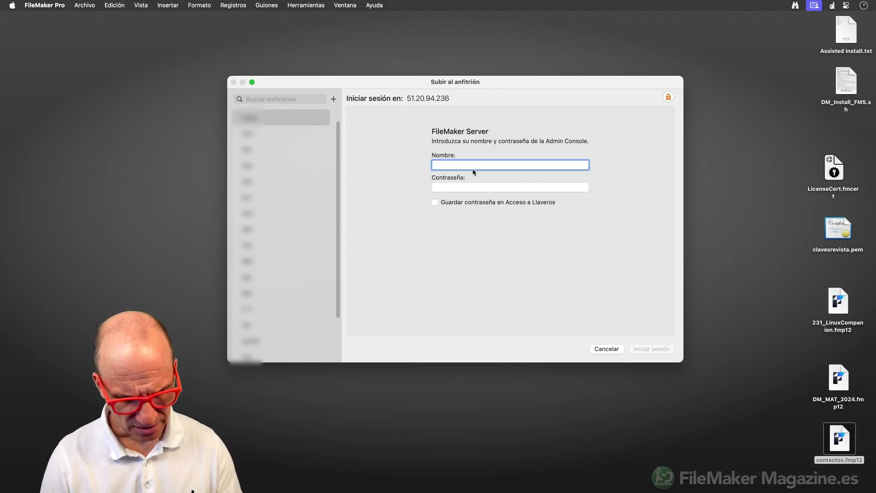
{"action": "type", "text": "admin"}
{"action": "key", "text": "Tab"}
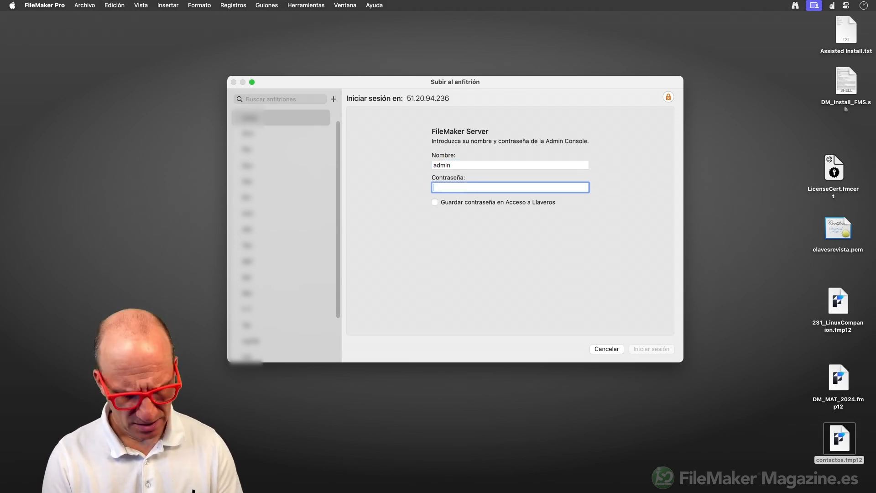
{"action": "type", "text": "••••••••"}
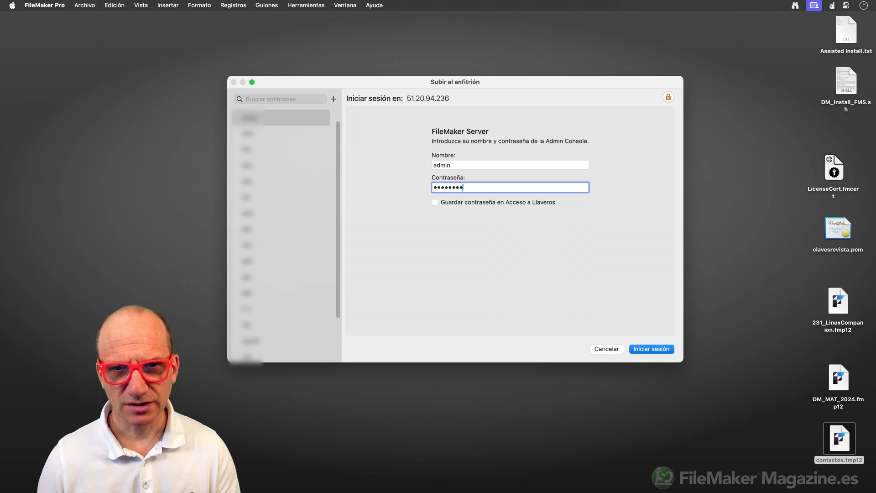
{"action": "type", "text": "•"}
{"action": "left_click", "coordinate": [648, 349]}
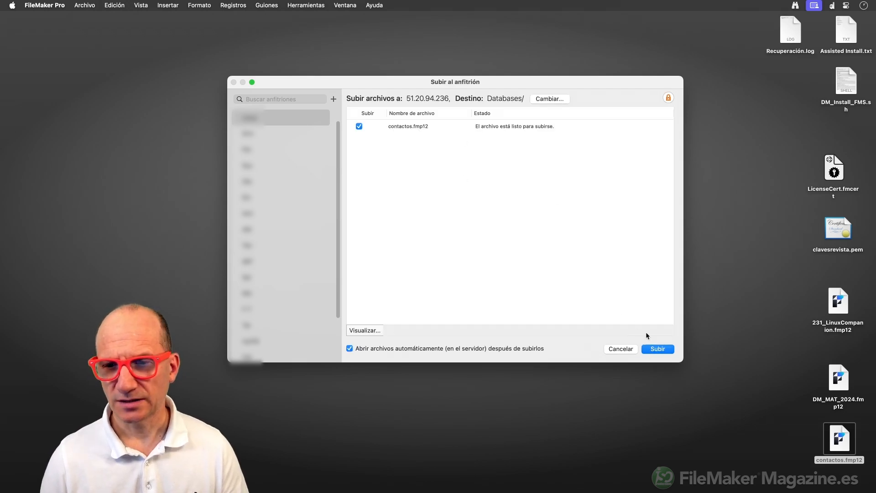
Upload contactos.fmp12 to the server, then log in to open the hosted copy.
{"action": "left_click", "coordinate": [659, 349]}
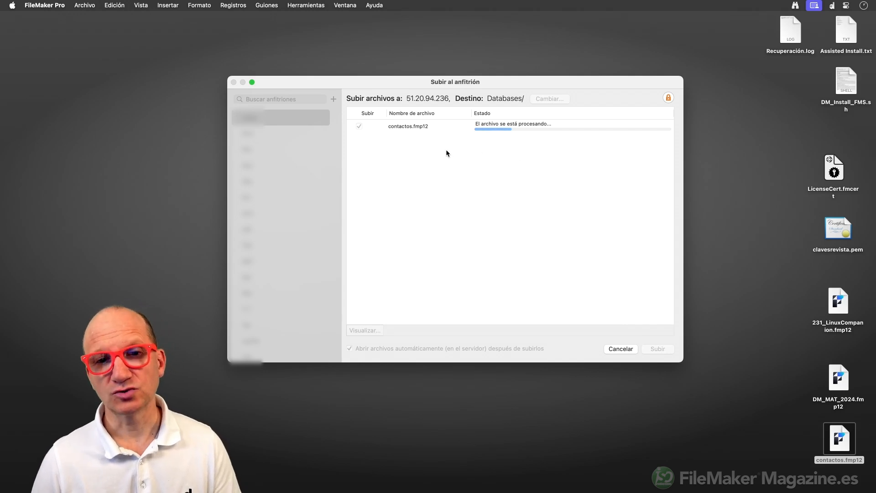
{"action": "left_click", "coordinate": [513, 128]}
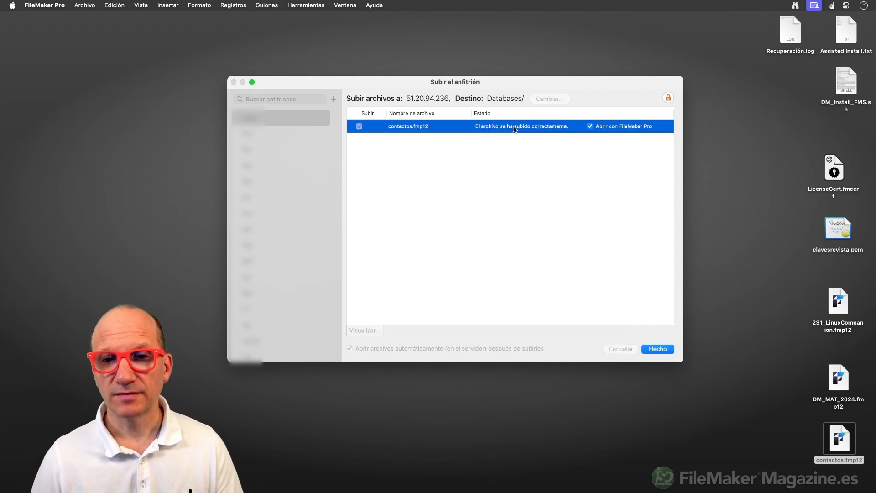
{"action": "left_click", "coordinate": [662, 350]}
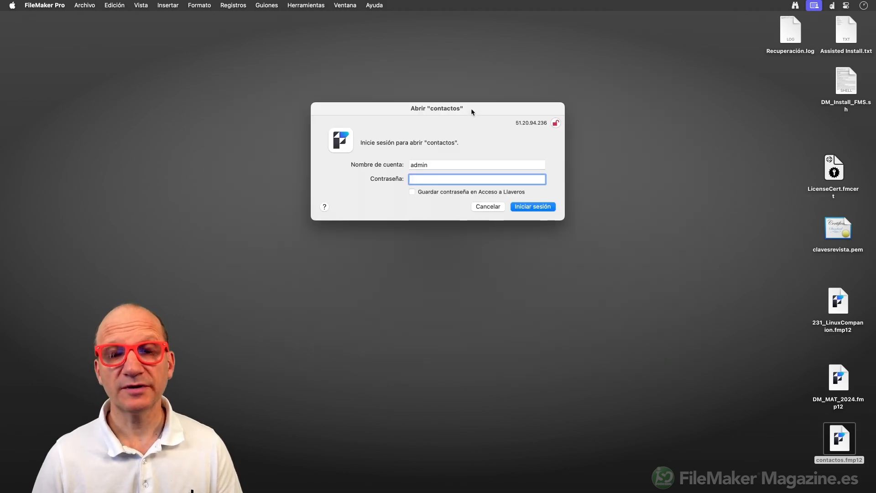
{"action": "type", "text": "****"}
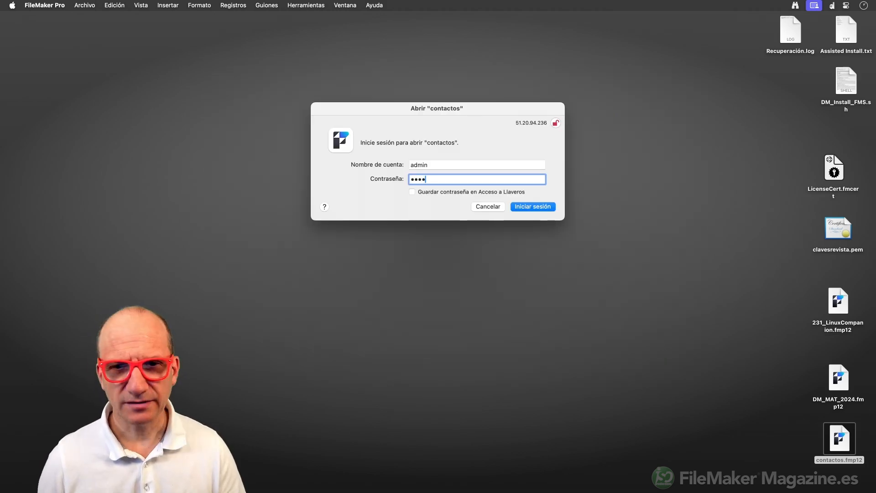
{"action": "key", "text": "Return"}
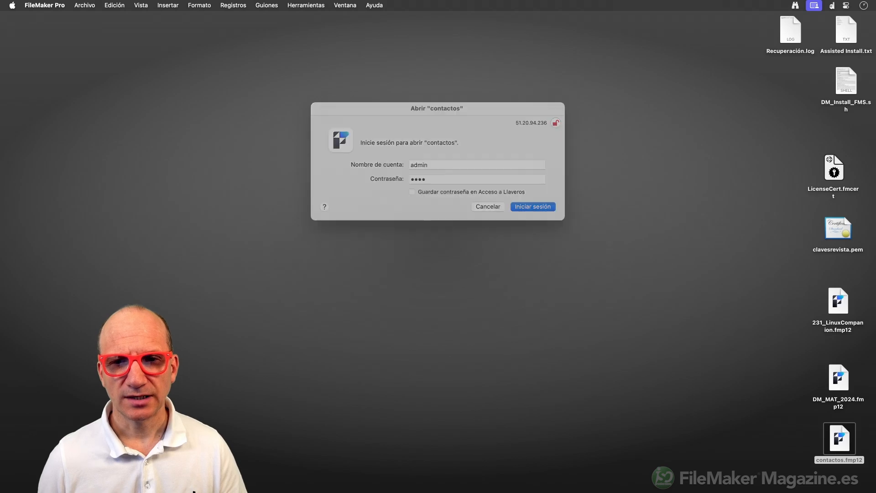